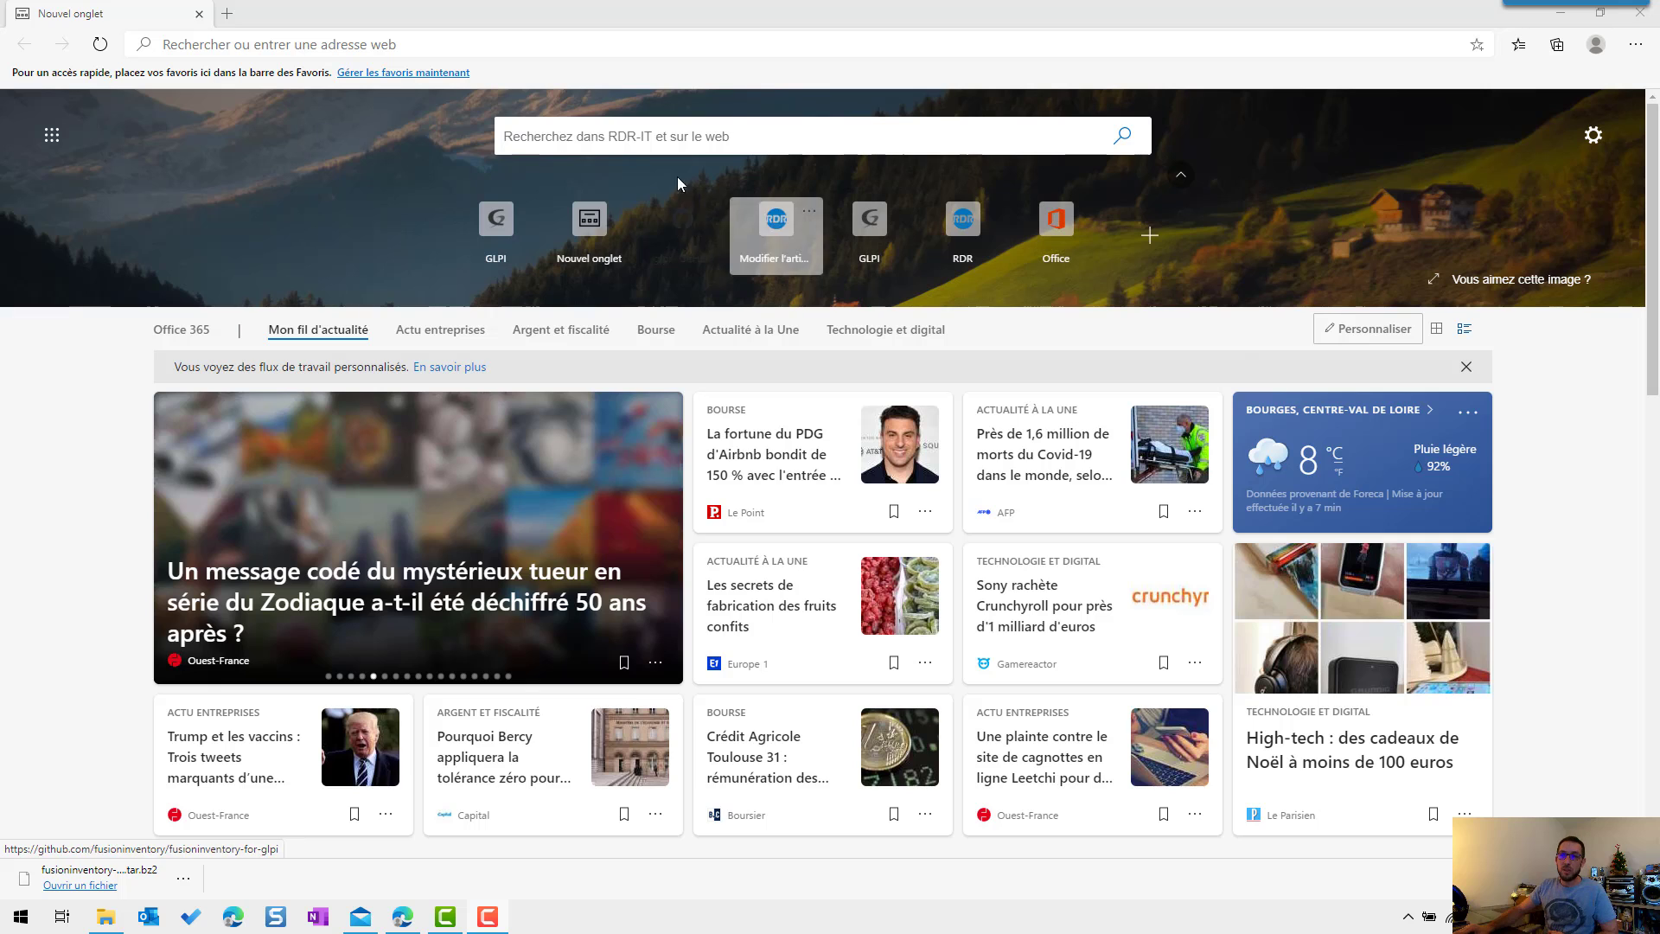
# Step: Search Bing for 'fusioninventory github' and open the FusionInventory Project page on GitHub
pyautogui.click(581, 137)
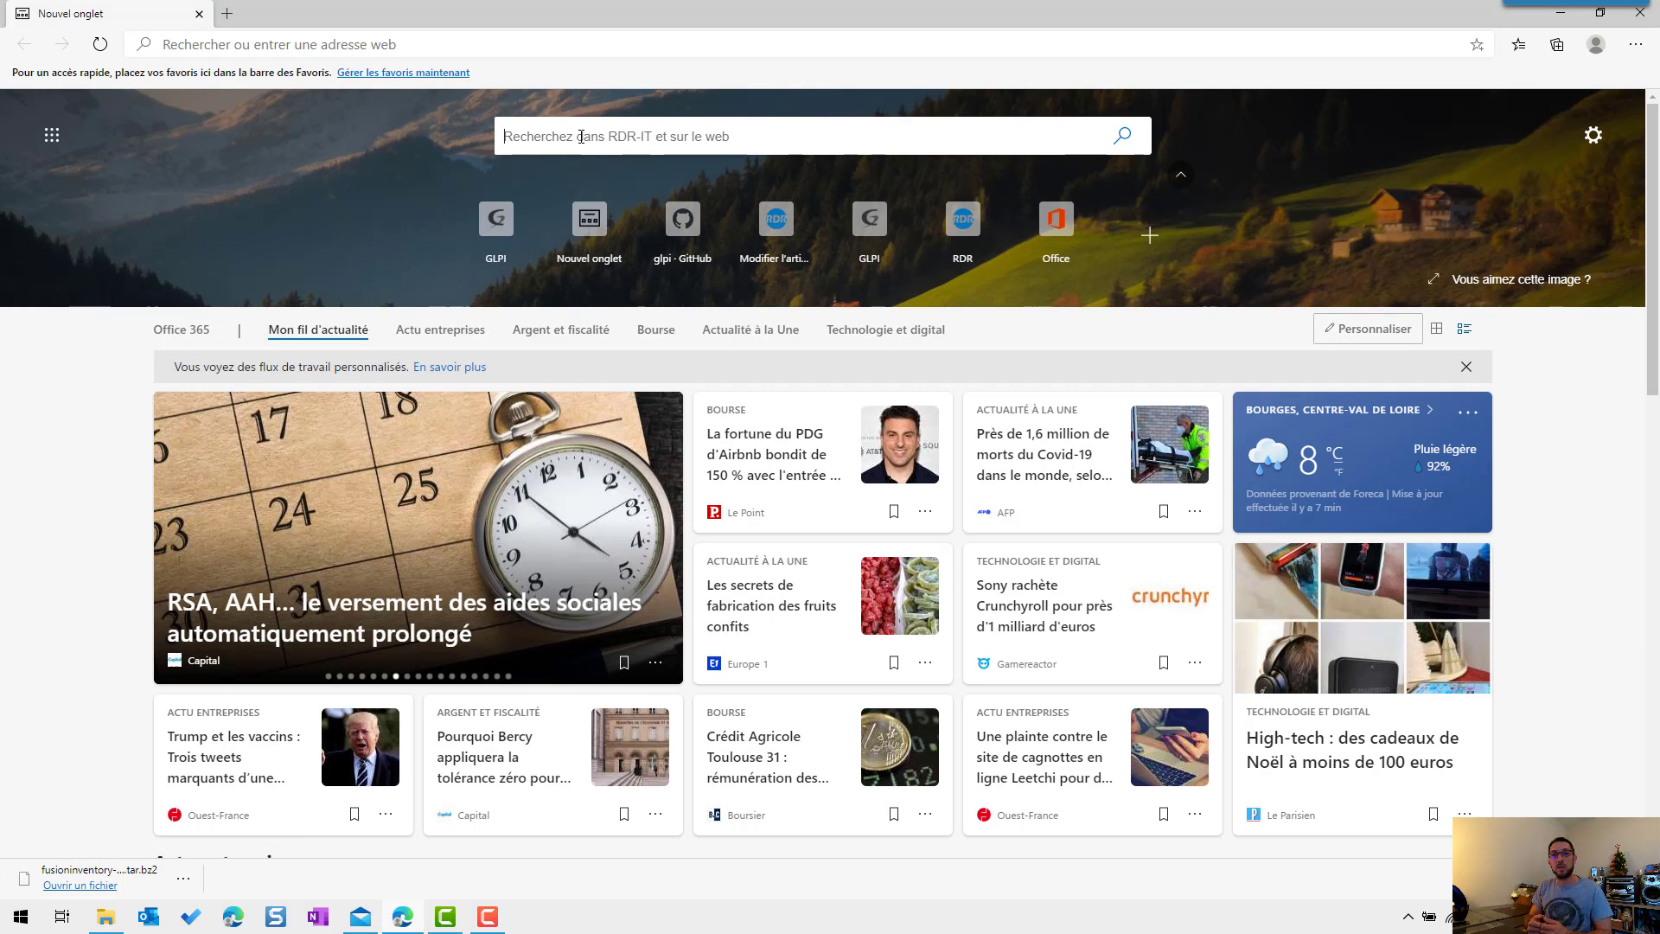
pyautogui.write('fusioninventory git')
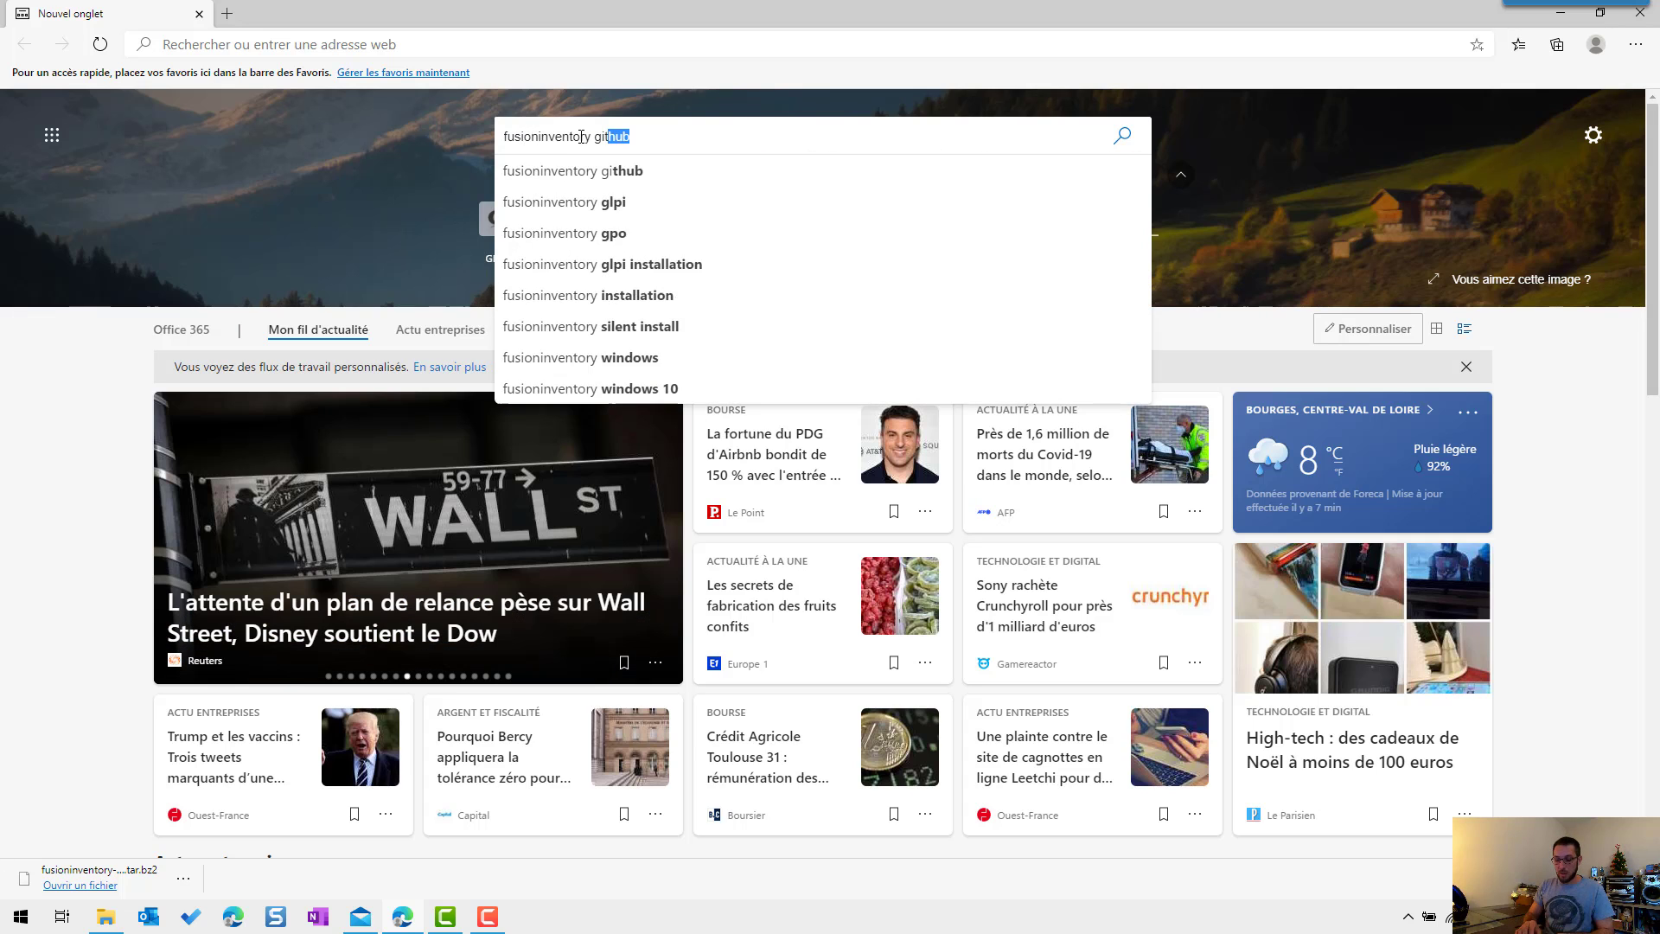
pyautogui.write('hub')
pyautogui.press('Return')
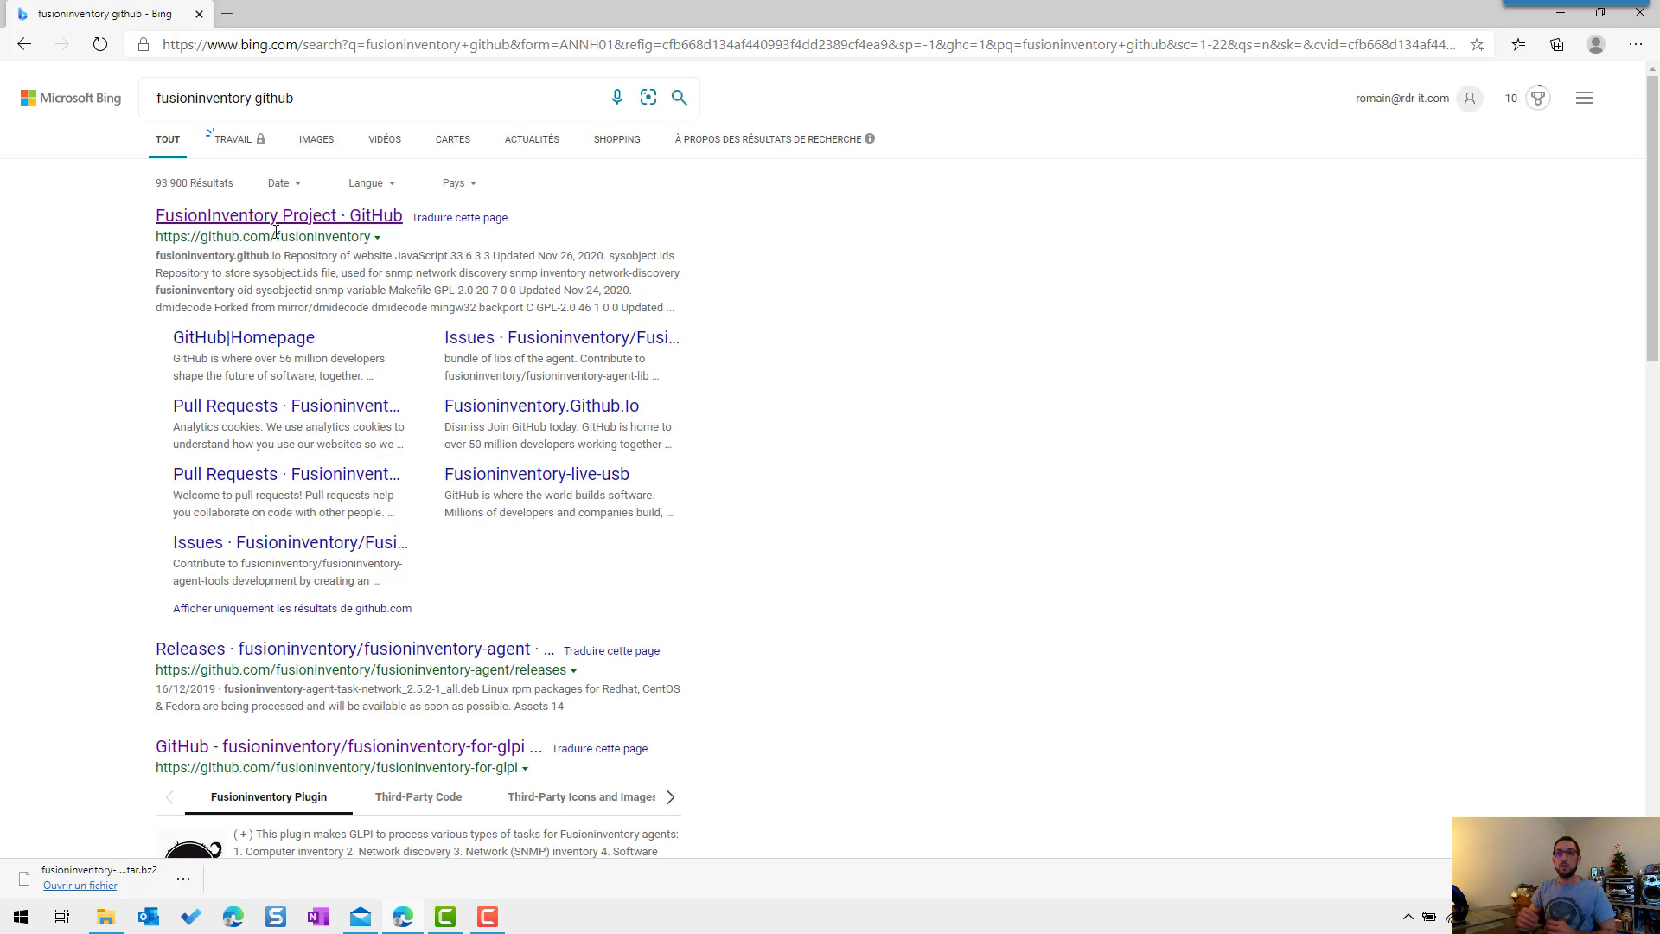
pyautogui.click(286, 221)
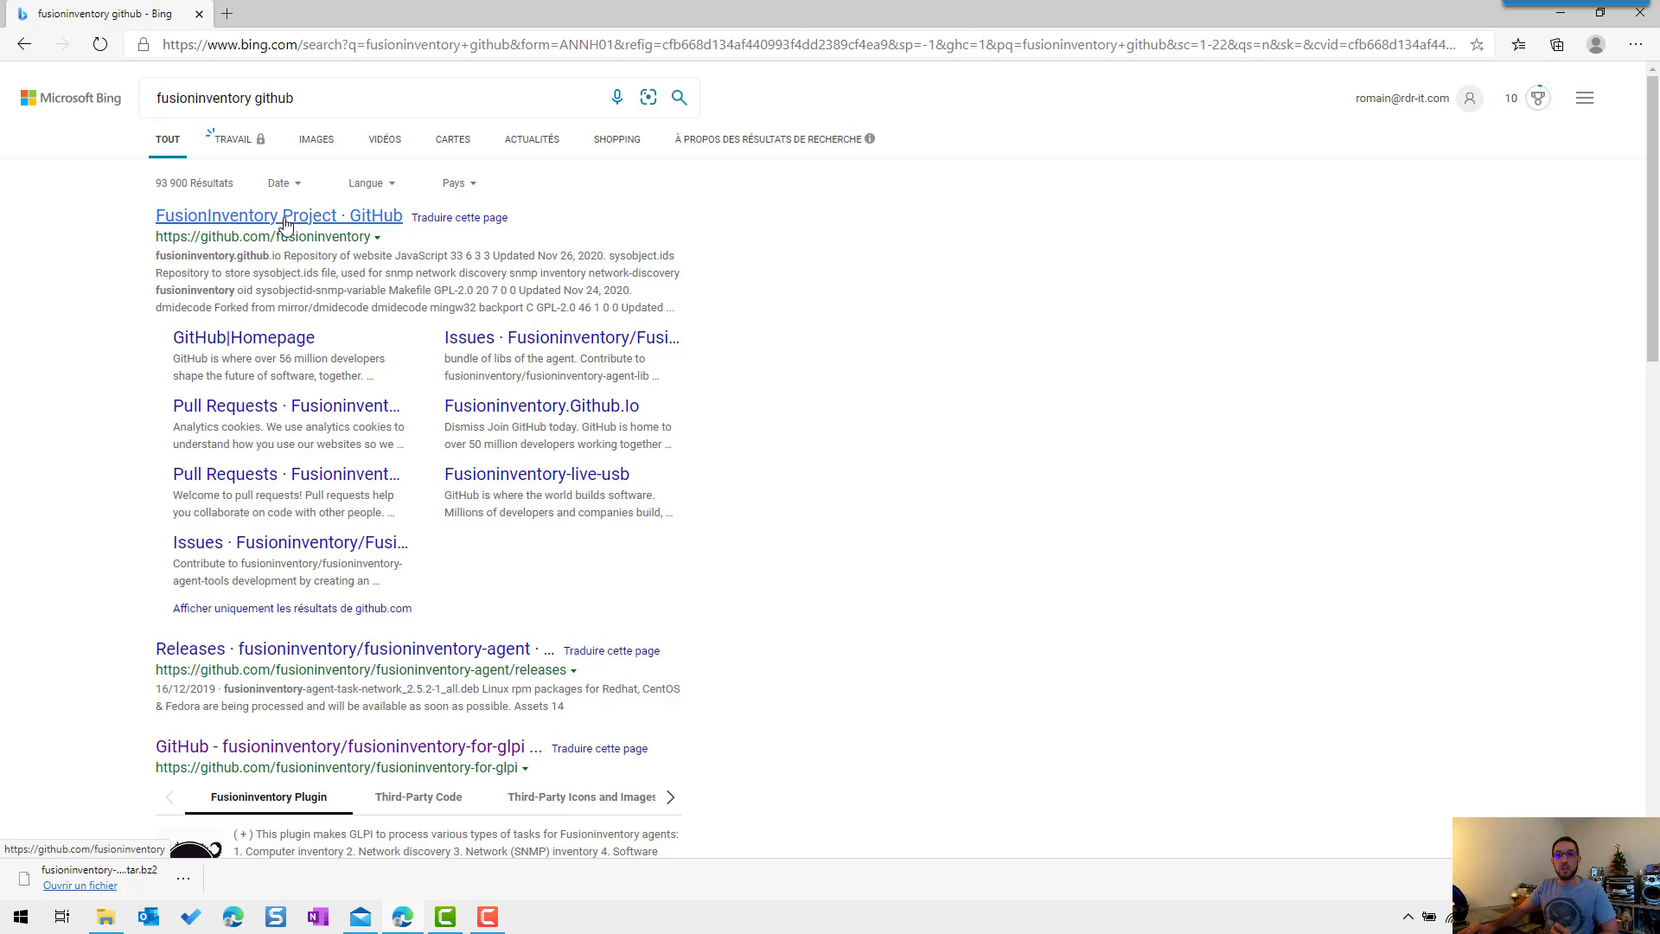
pyautogui.scroll(-2, 198, 257)
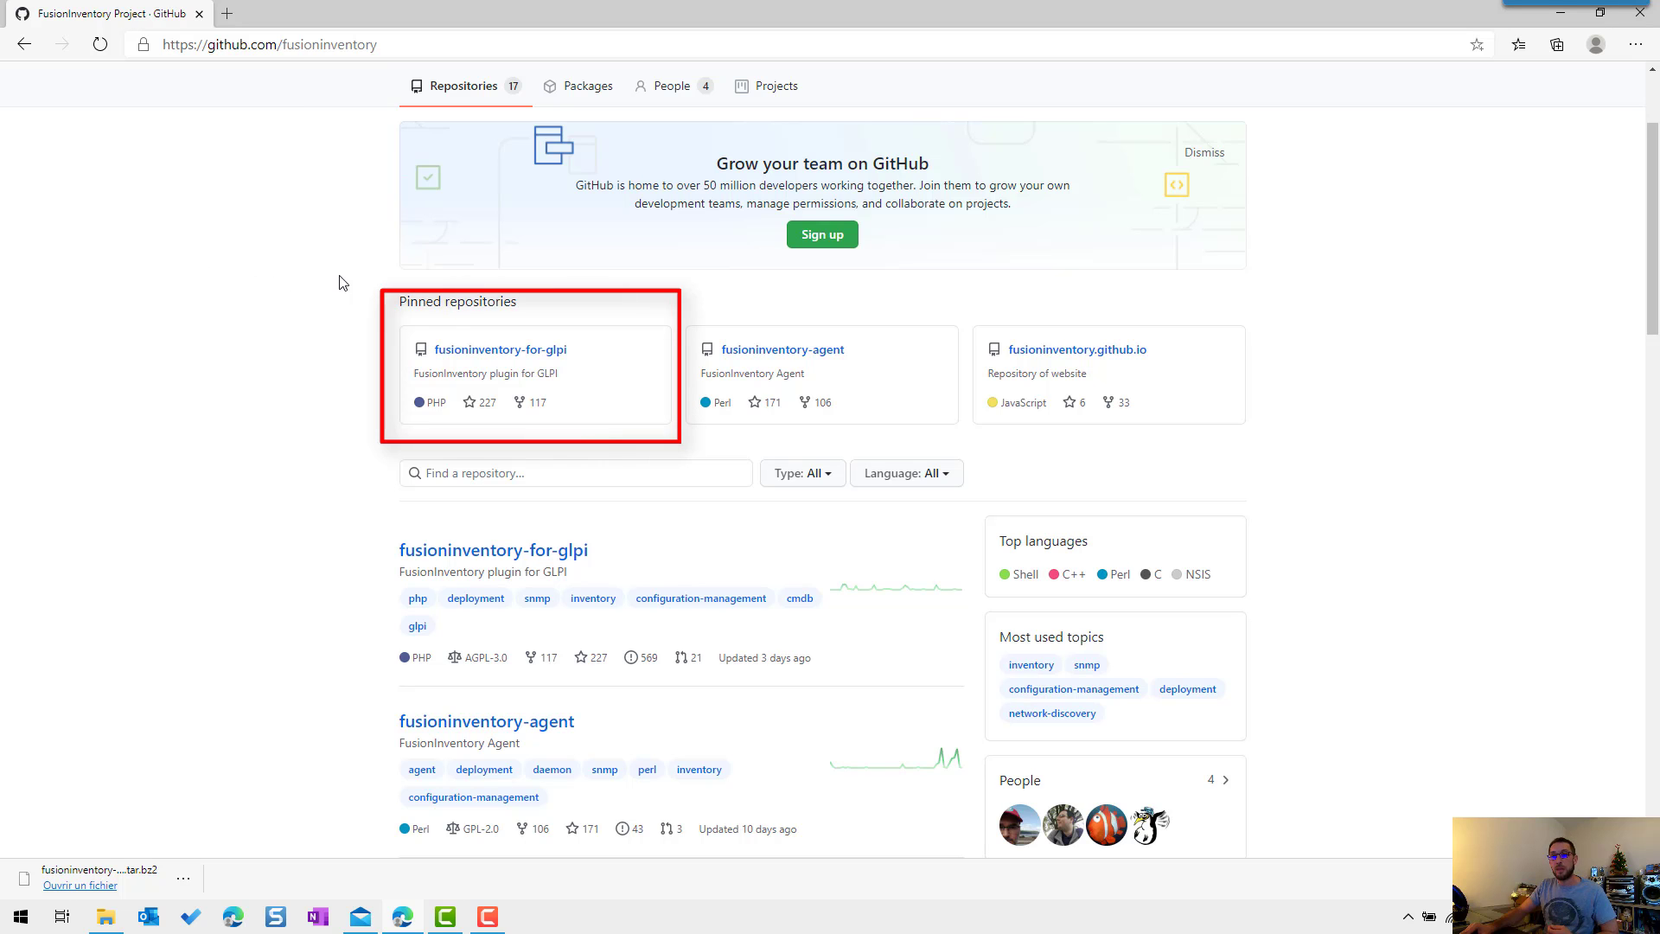
# Step: Open the fusioninventory-for-glpi repository's Releases and review the Version 9.5.0+1.0 assets
pyautogui.click(503, 354)
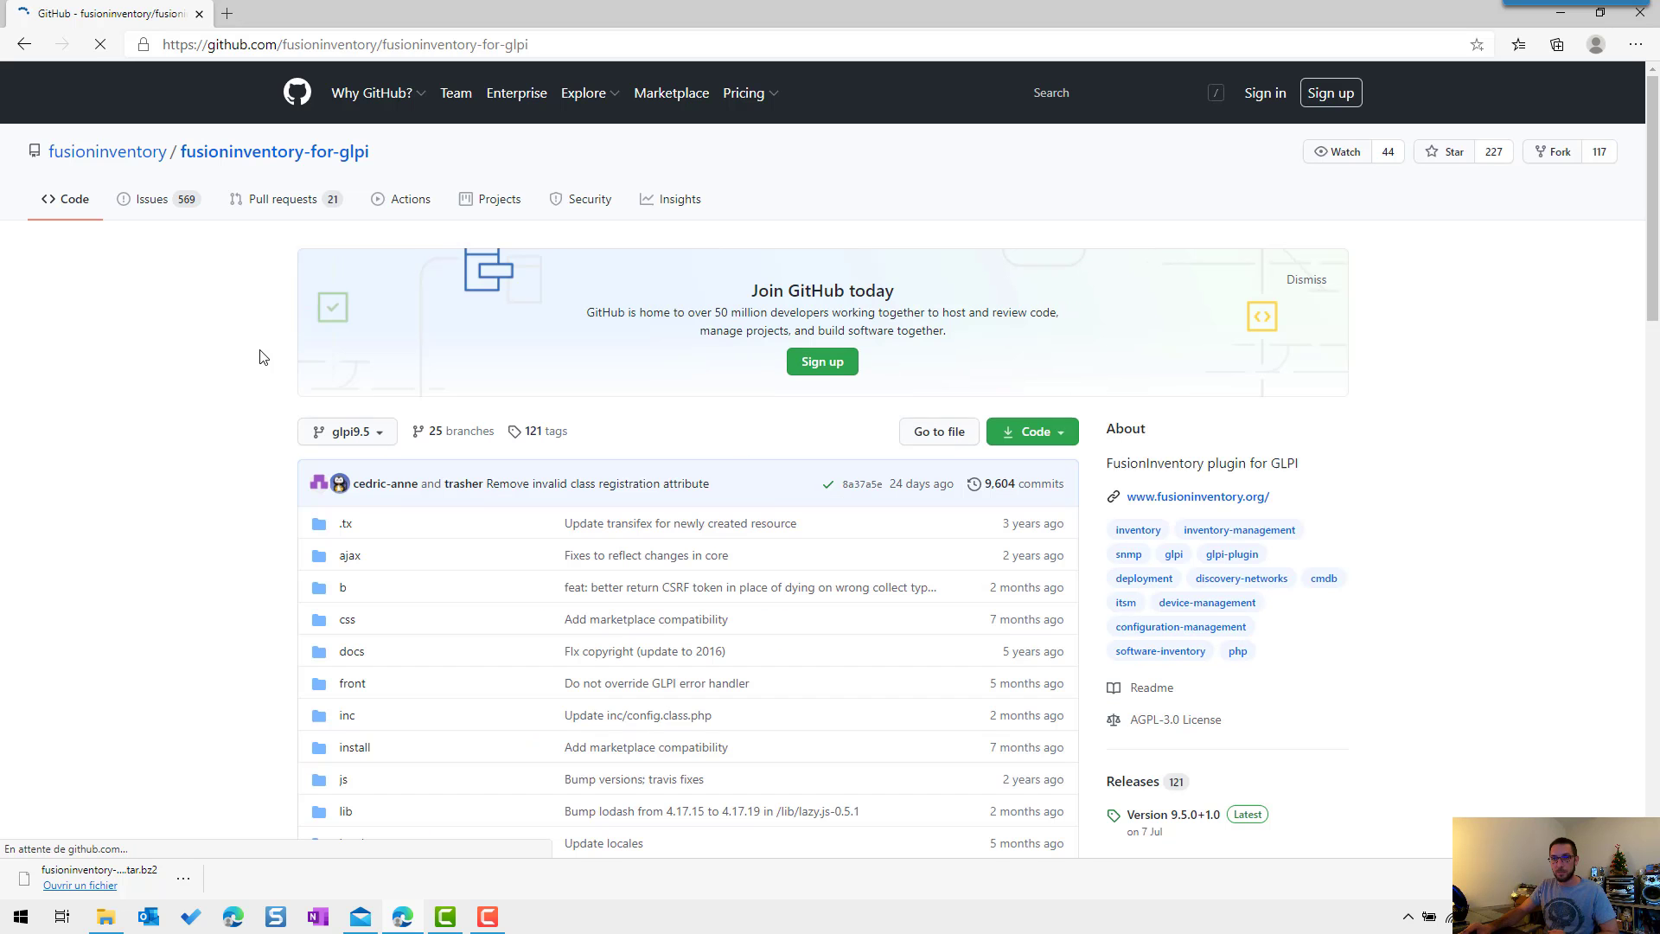
pyautogui.scroll(-1, 260, 353)
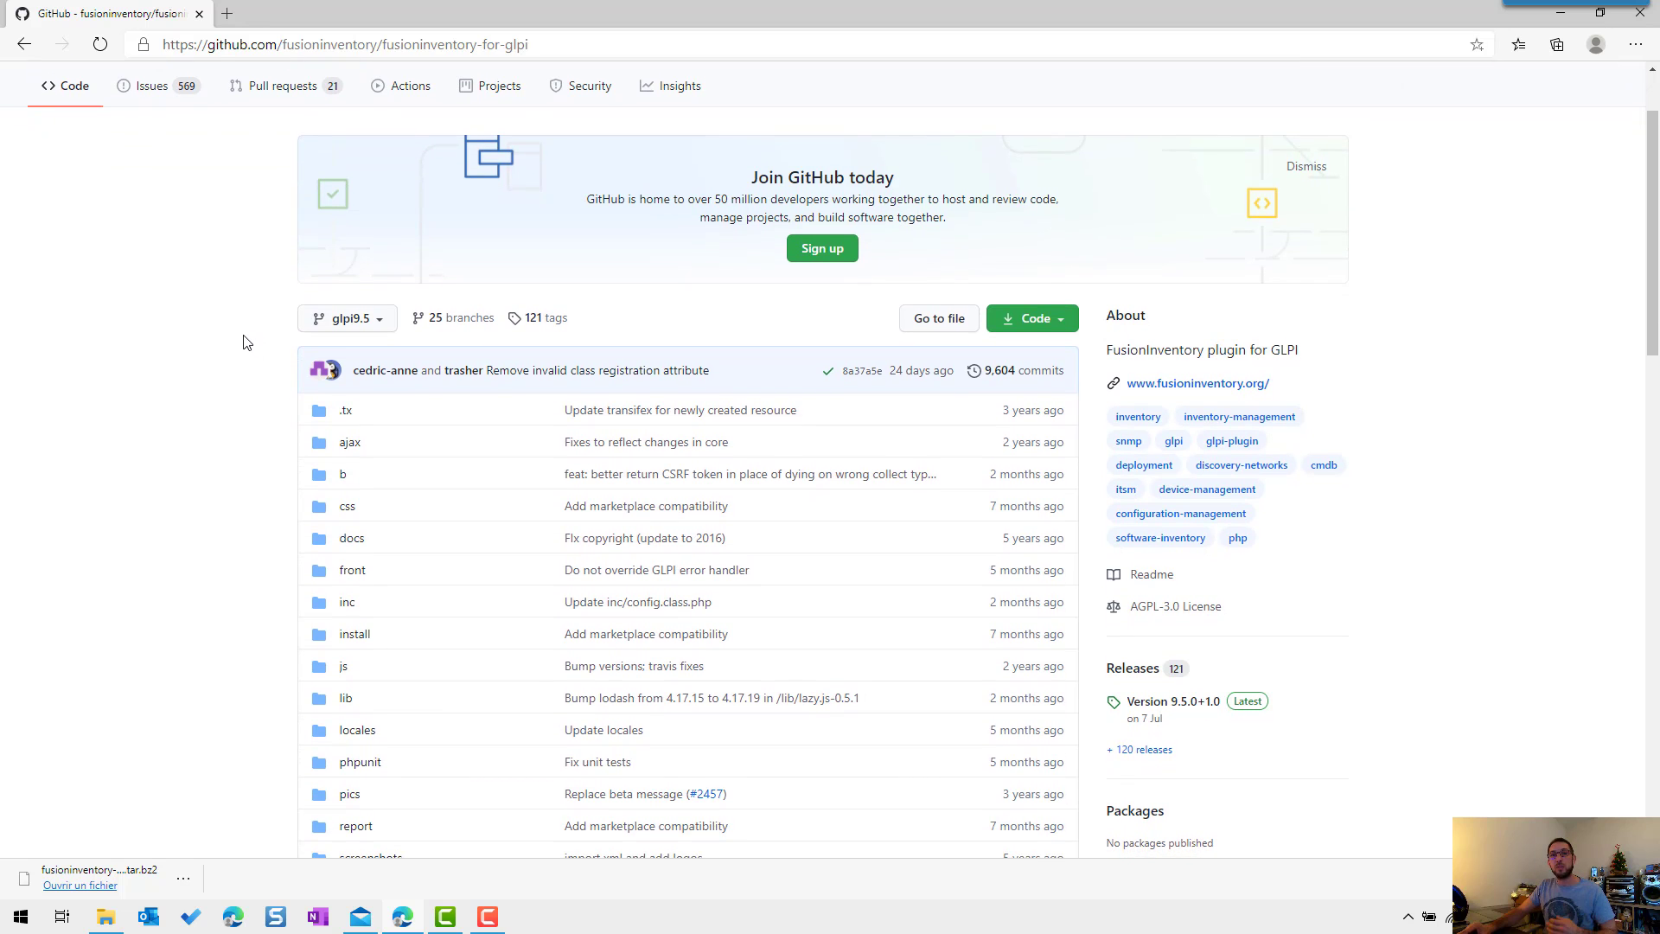
pyautogui.click(1126, 669)
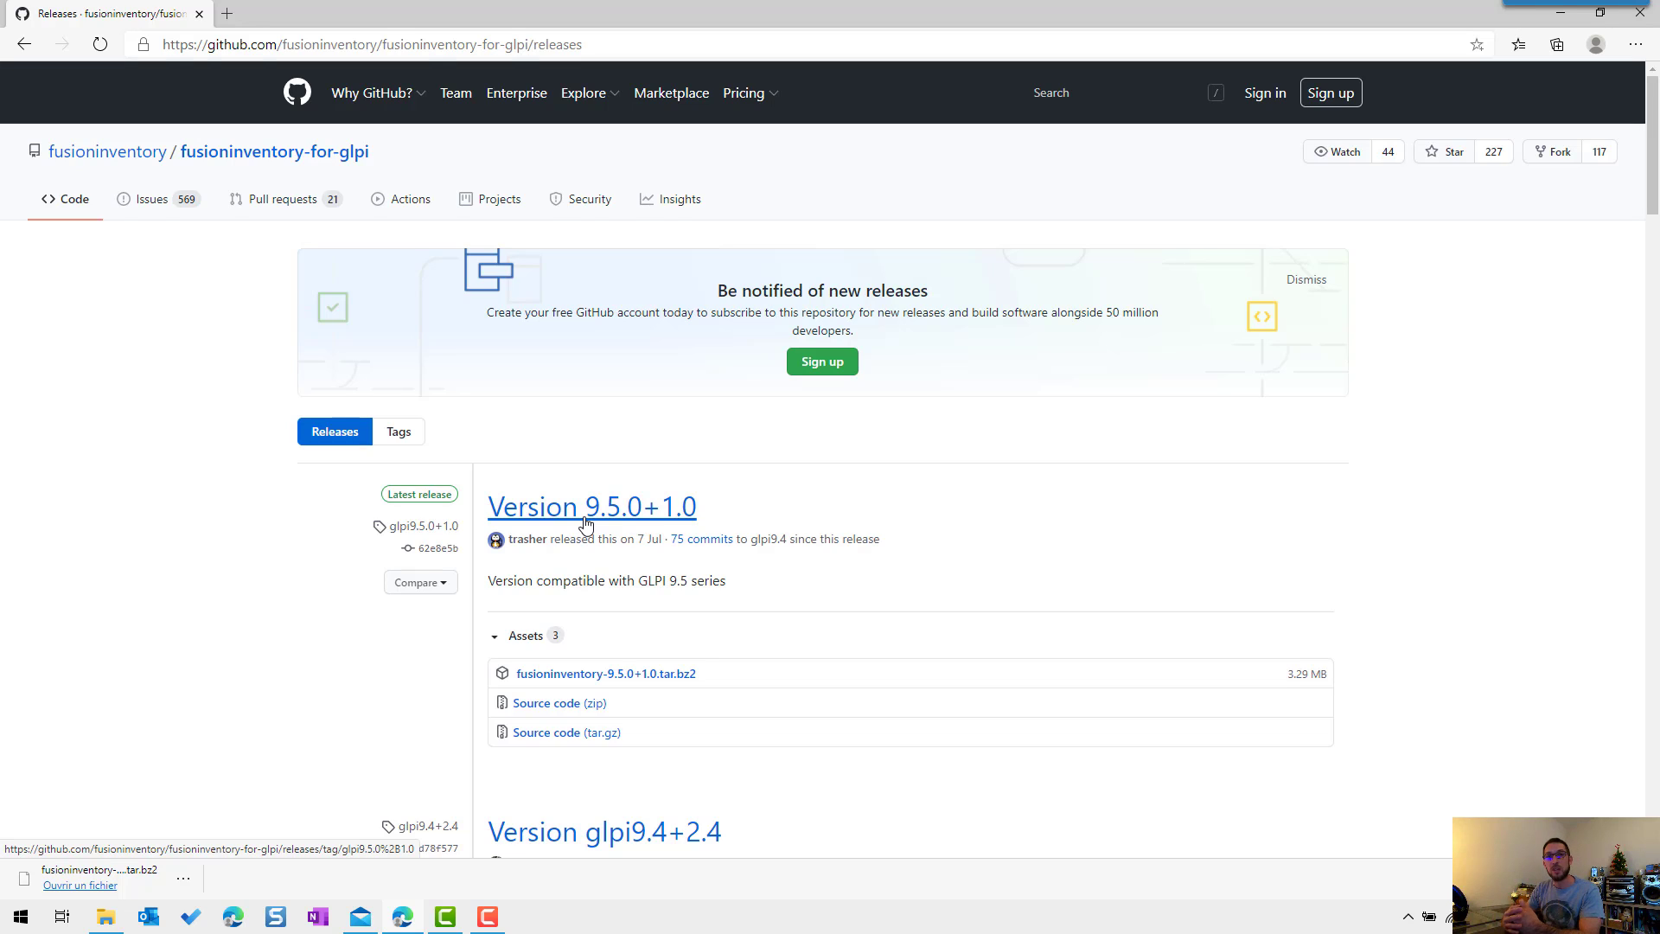
pyautogui.scroll(-3, 585, 523)
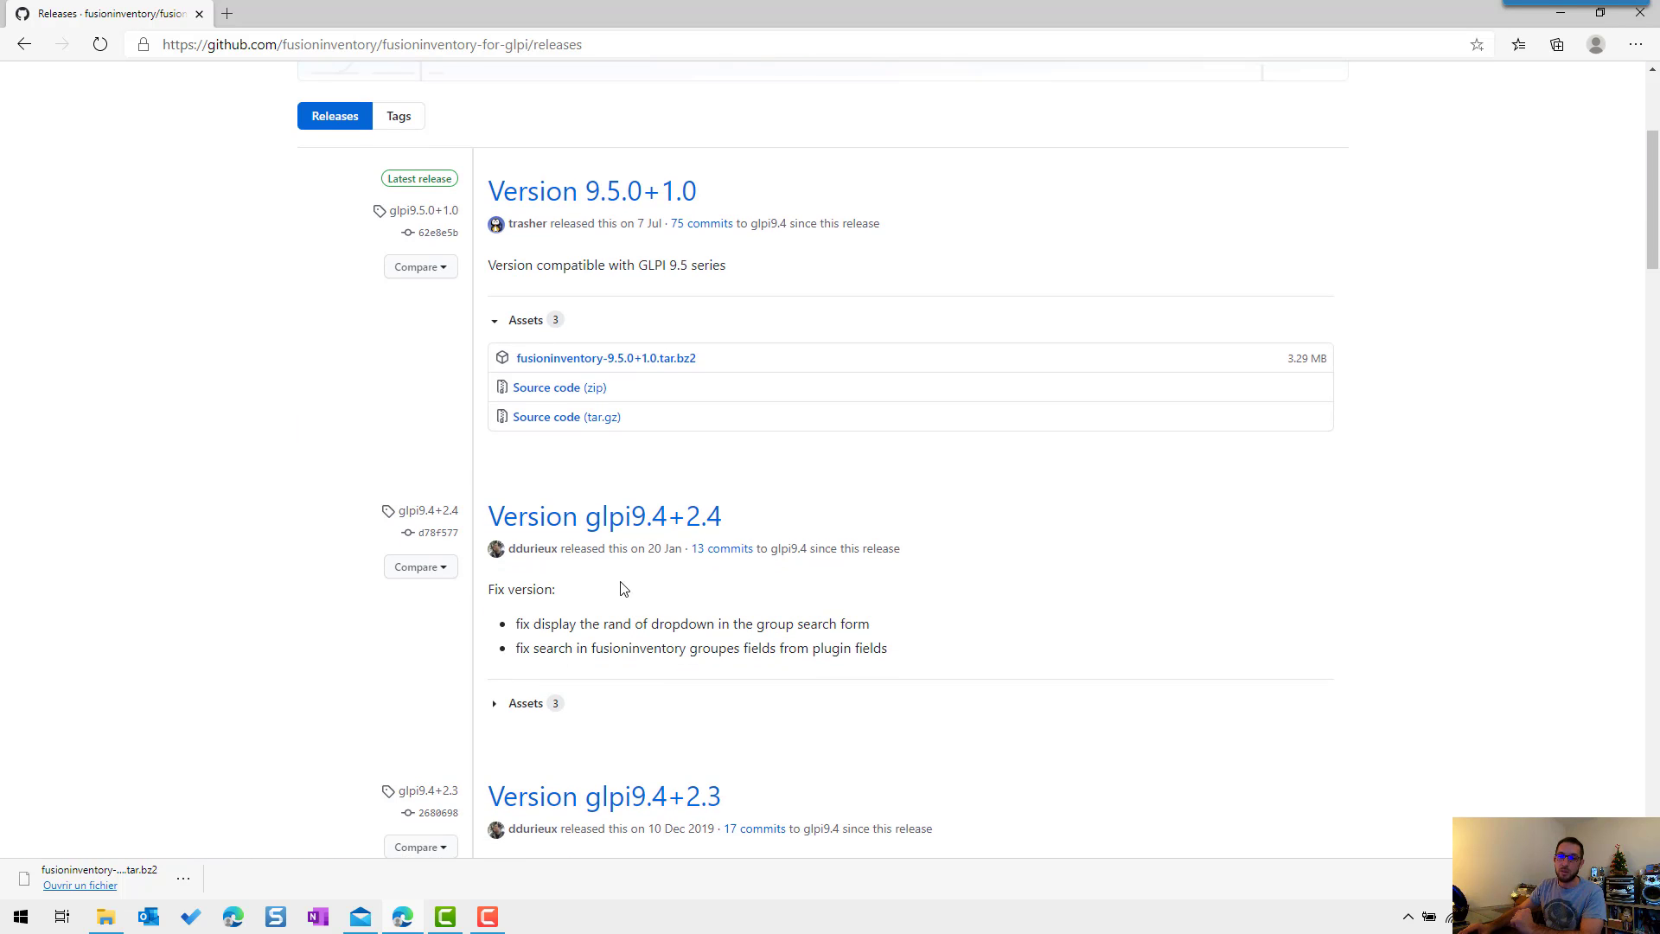
pyautogui.scroll(3, 346, 598)
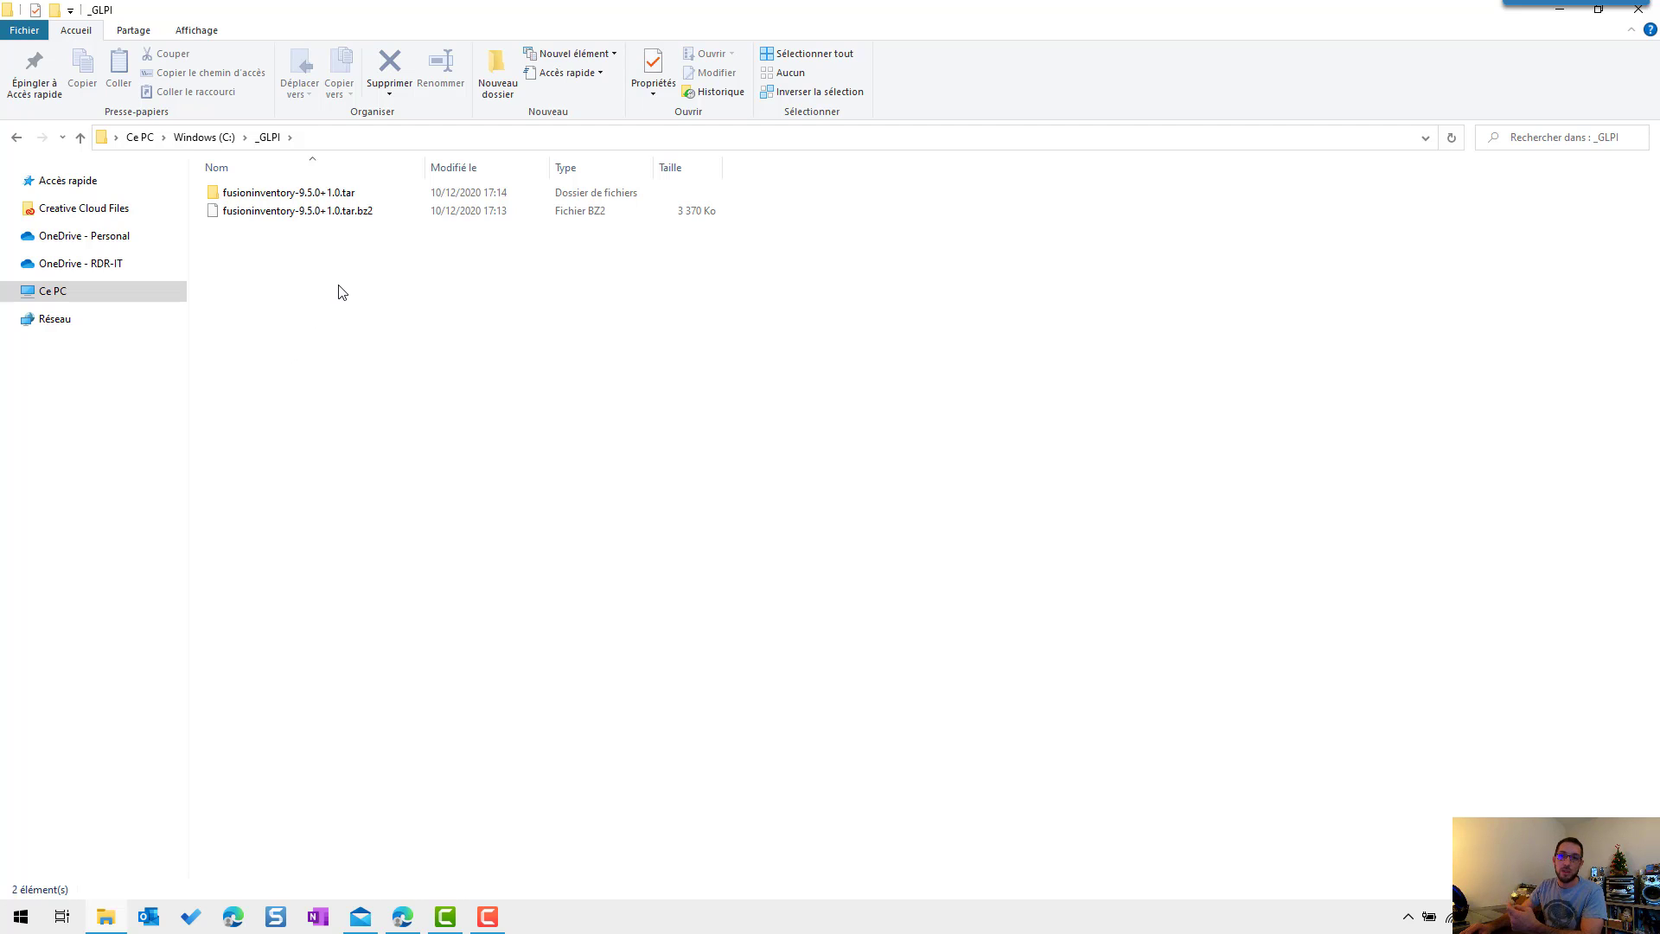
# Step: Browse into the extracted fusioninventory-9.5.0+1.0 archive, select the fusioninventory folder, and return to Edge
pyautogui.doubleClick(336, 195)
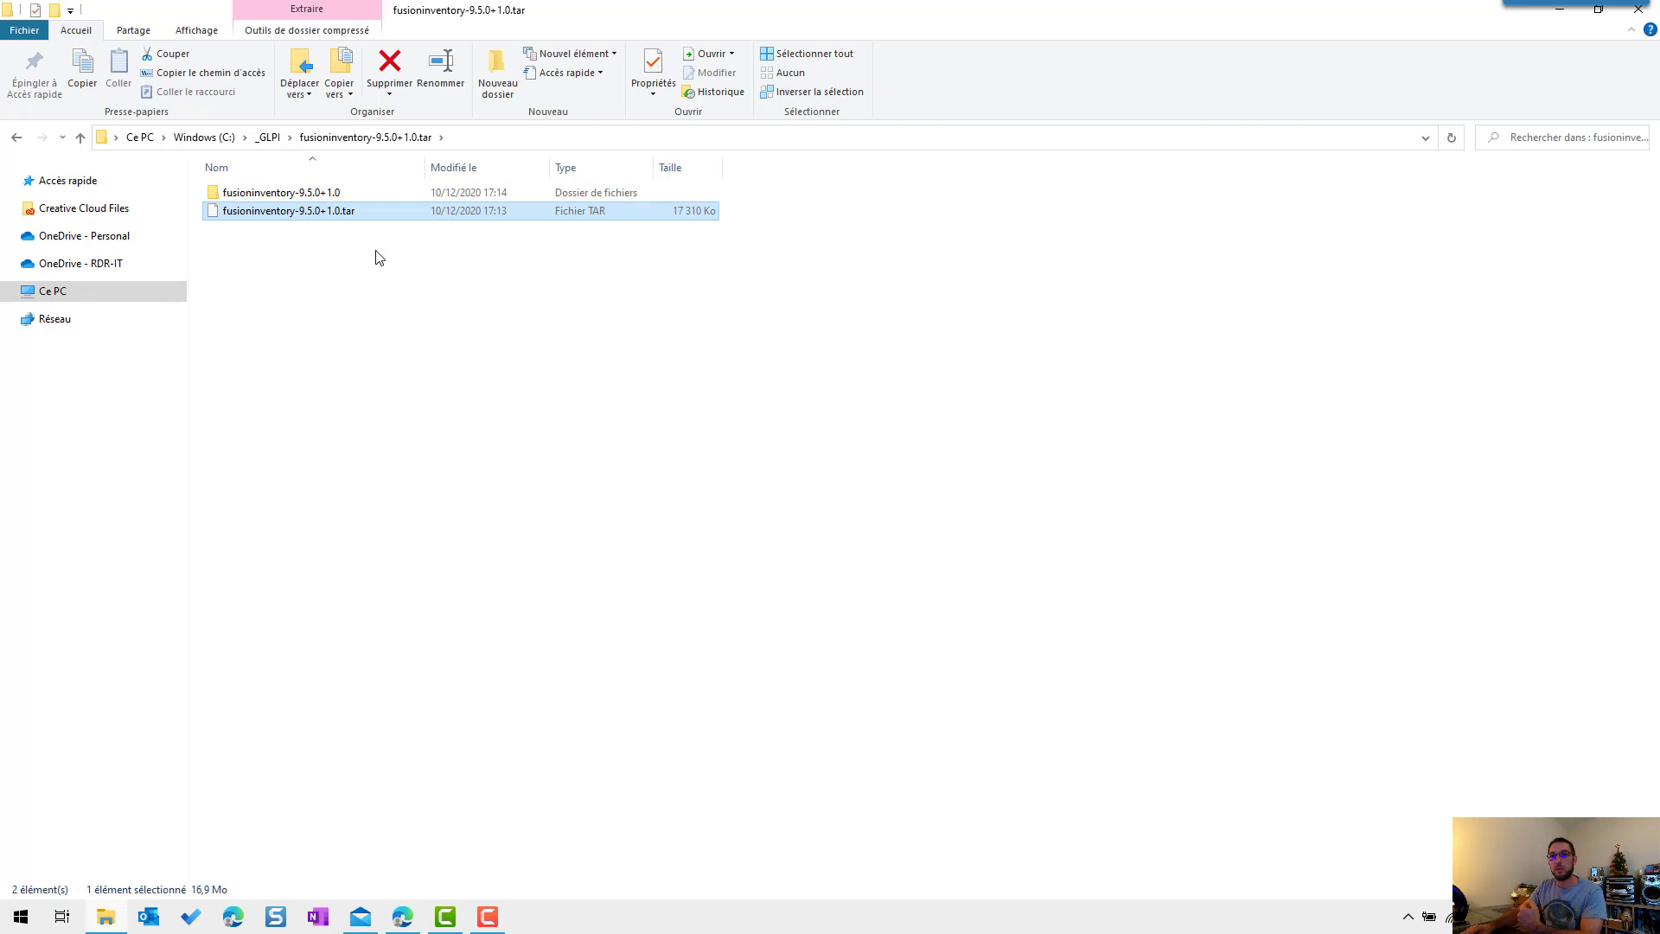
pyautogui.doubleClick(290, 197)
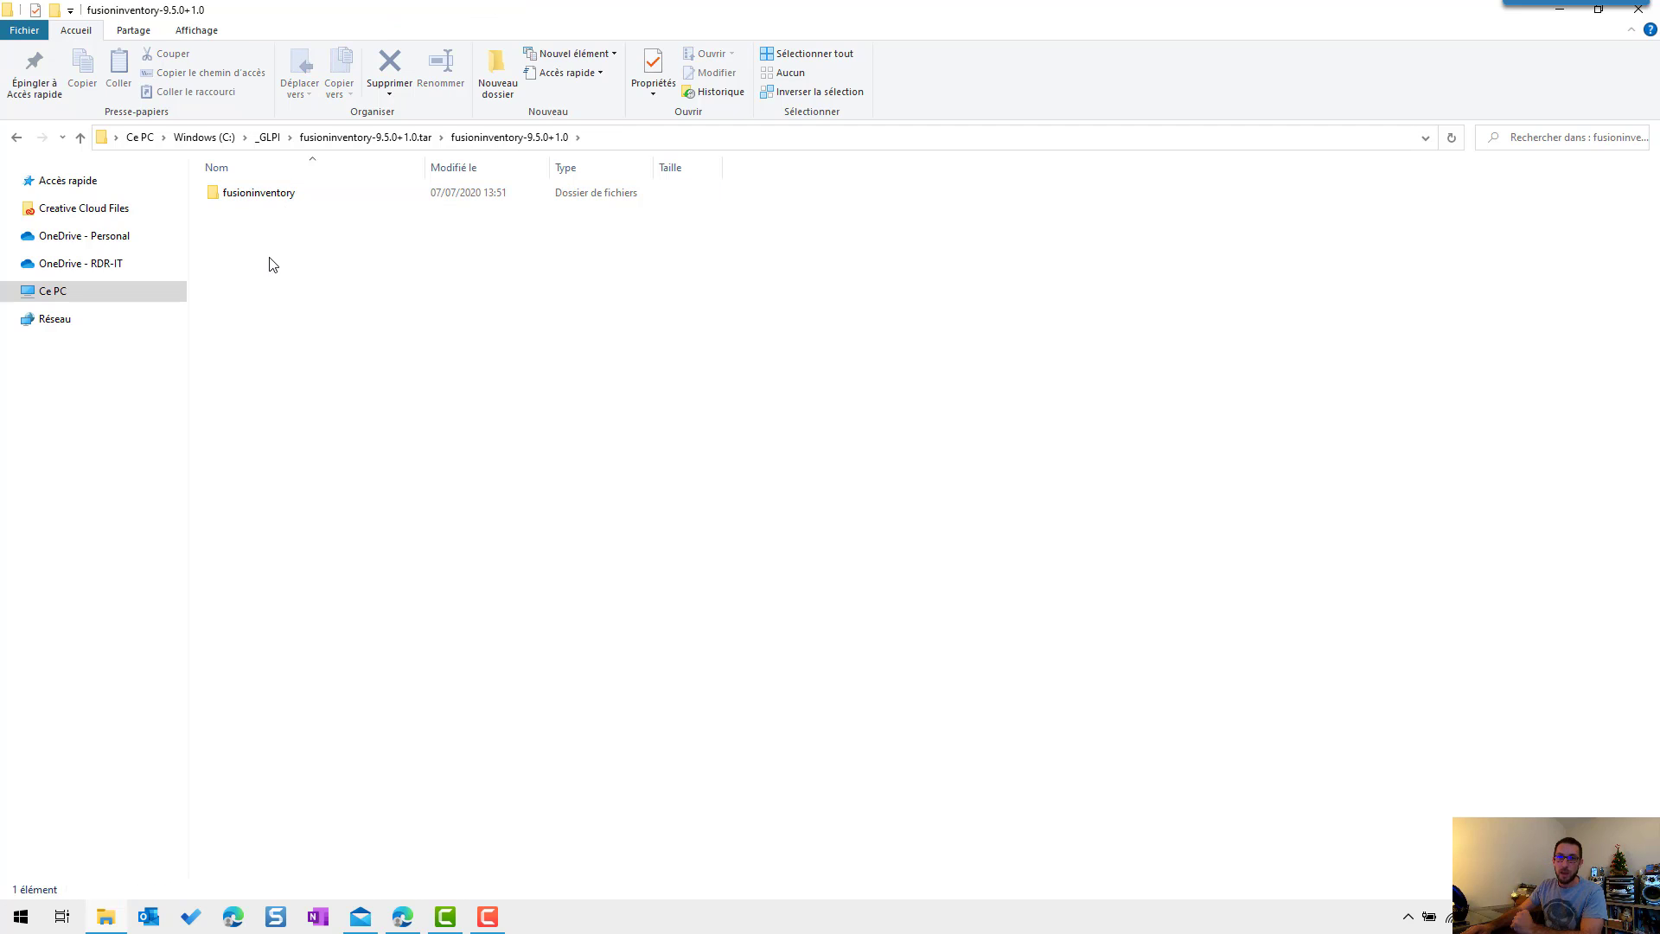
pyautogui.click(274, 200)
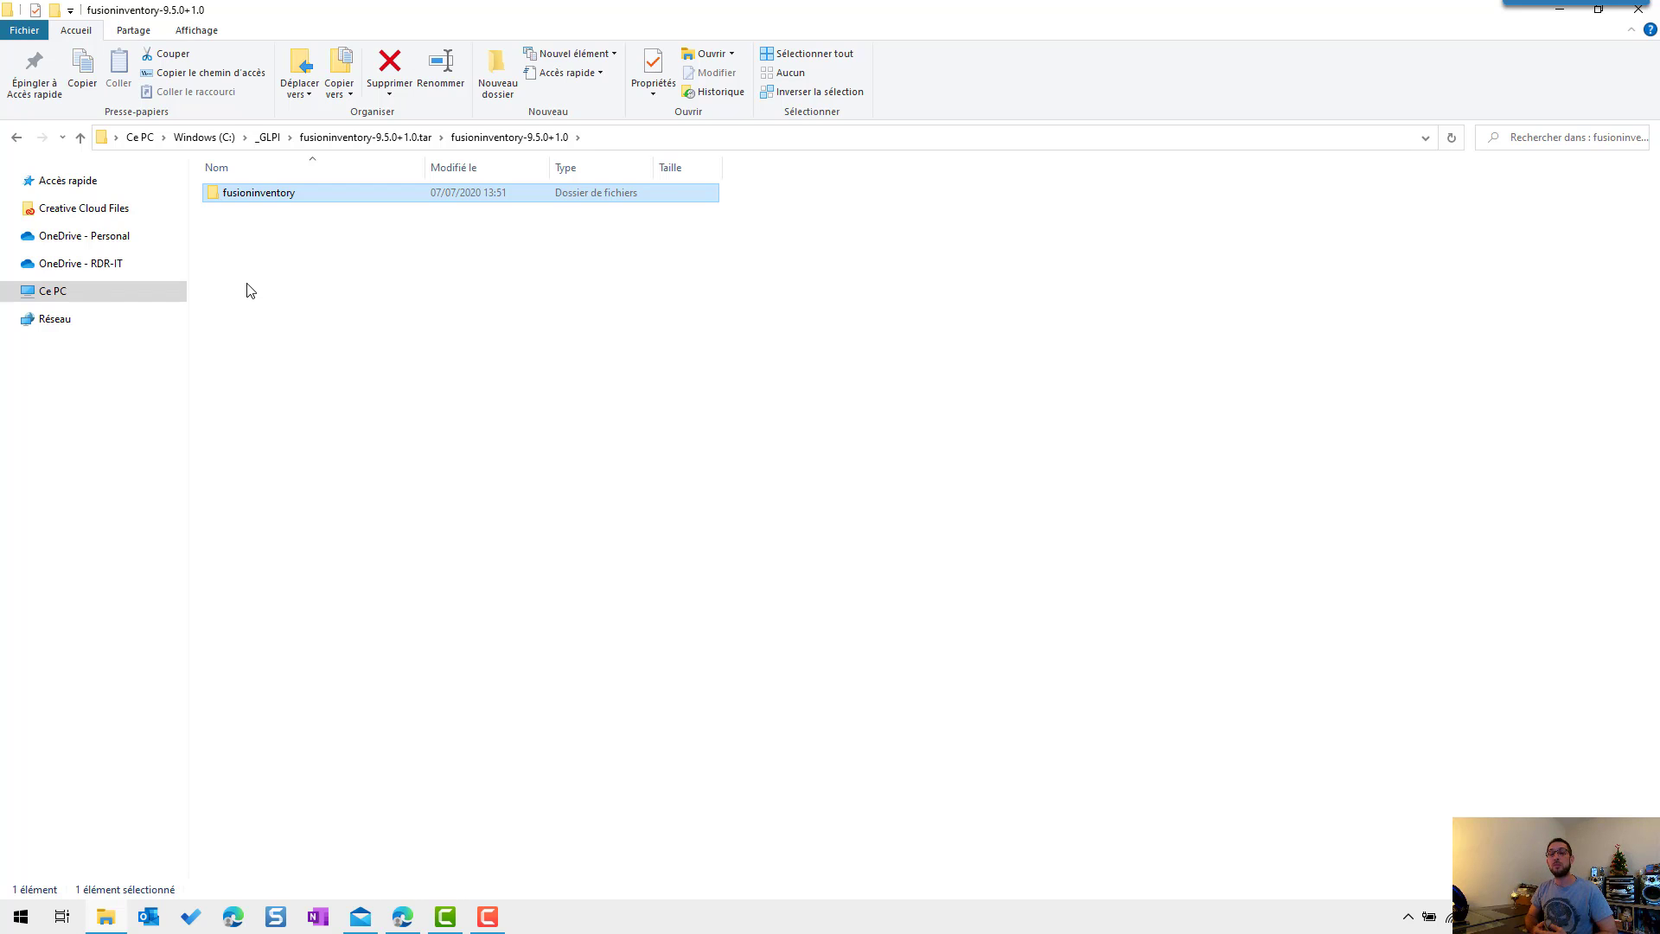
pyautogui.hotkey('alt', 'Tab')
pyautogui.click(308, 44)
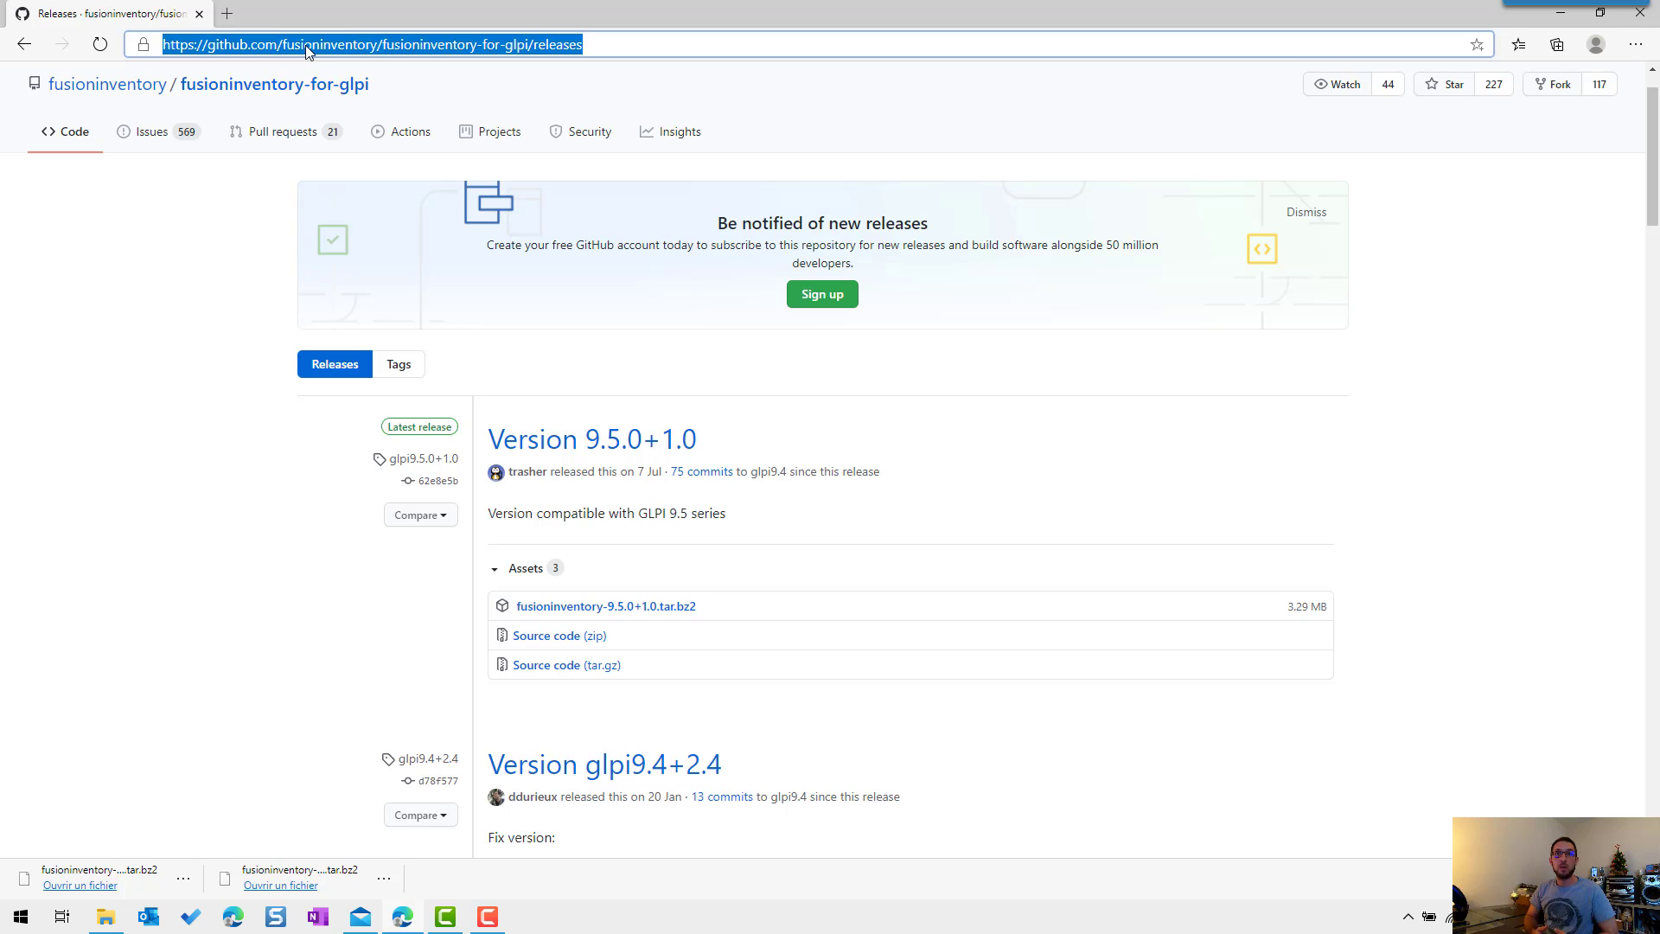
# Step: Load the GLPI site in the browser and log in
pyautogui.press('BackSpace')
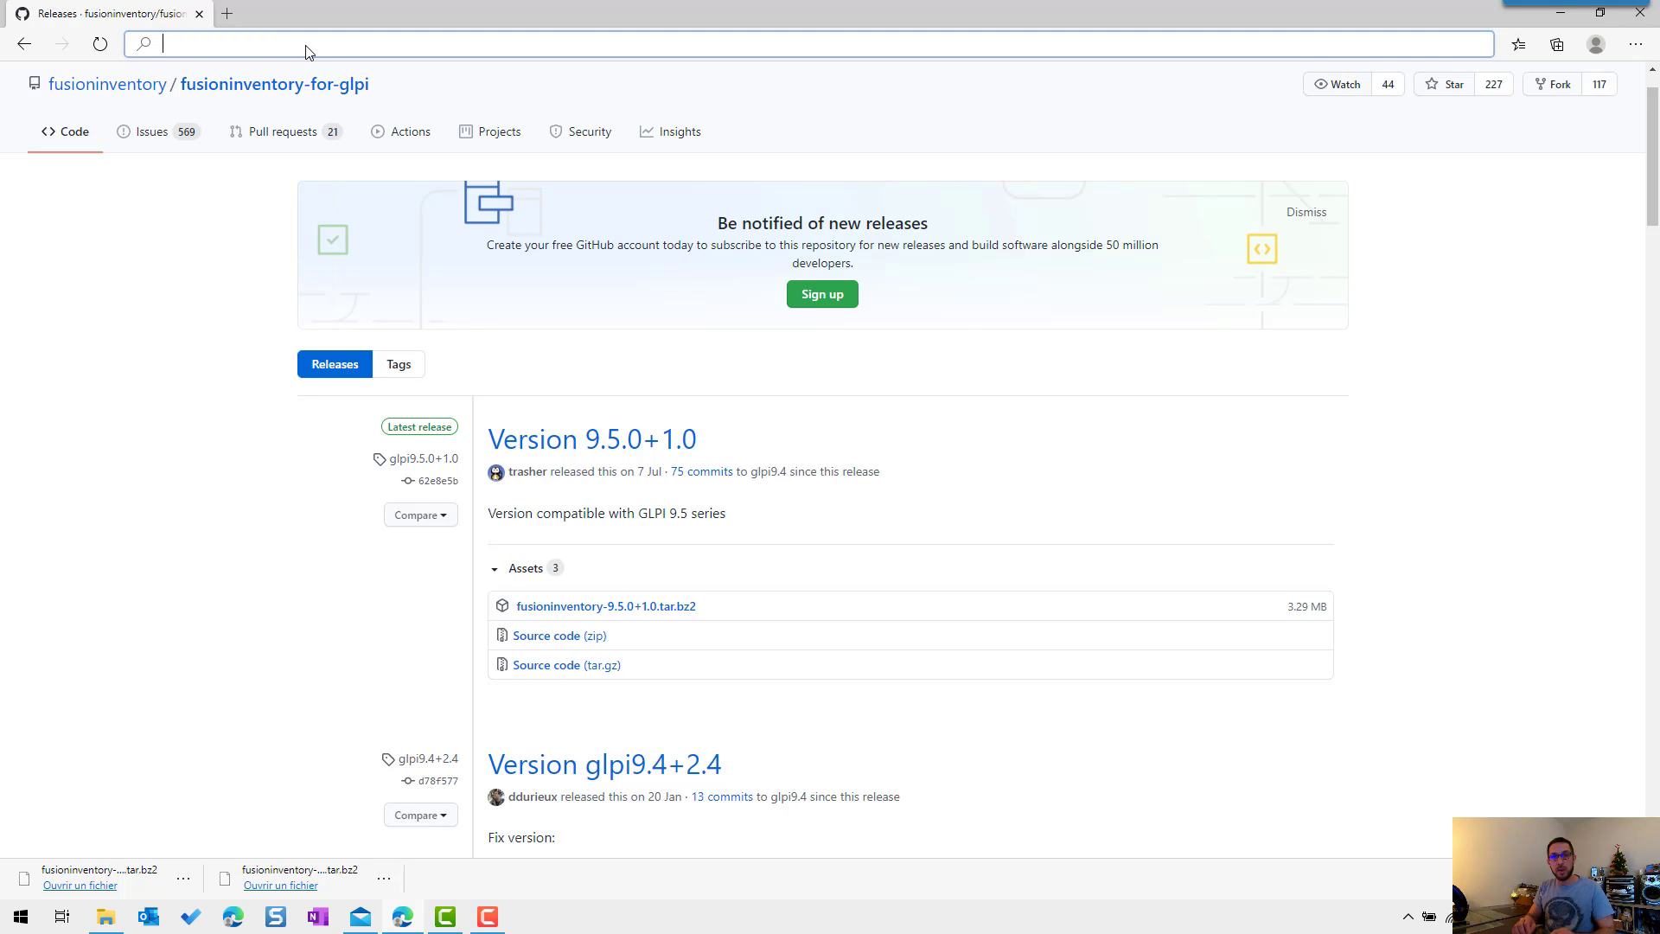
pyautogui.write('glpi')
pyautogui.press('Return')
pyautogui.press('Tab')
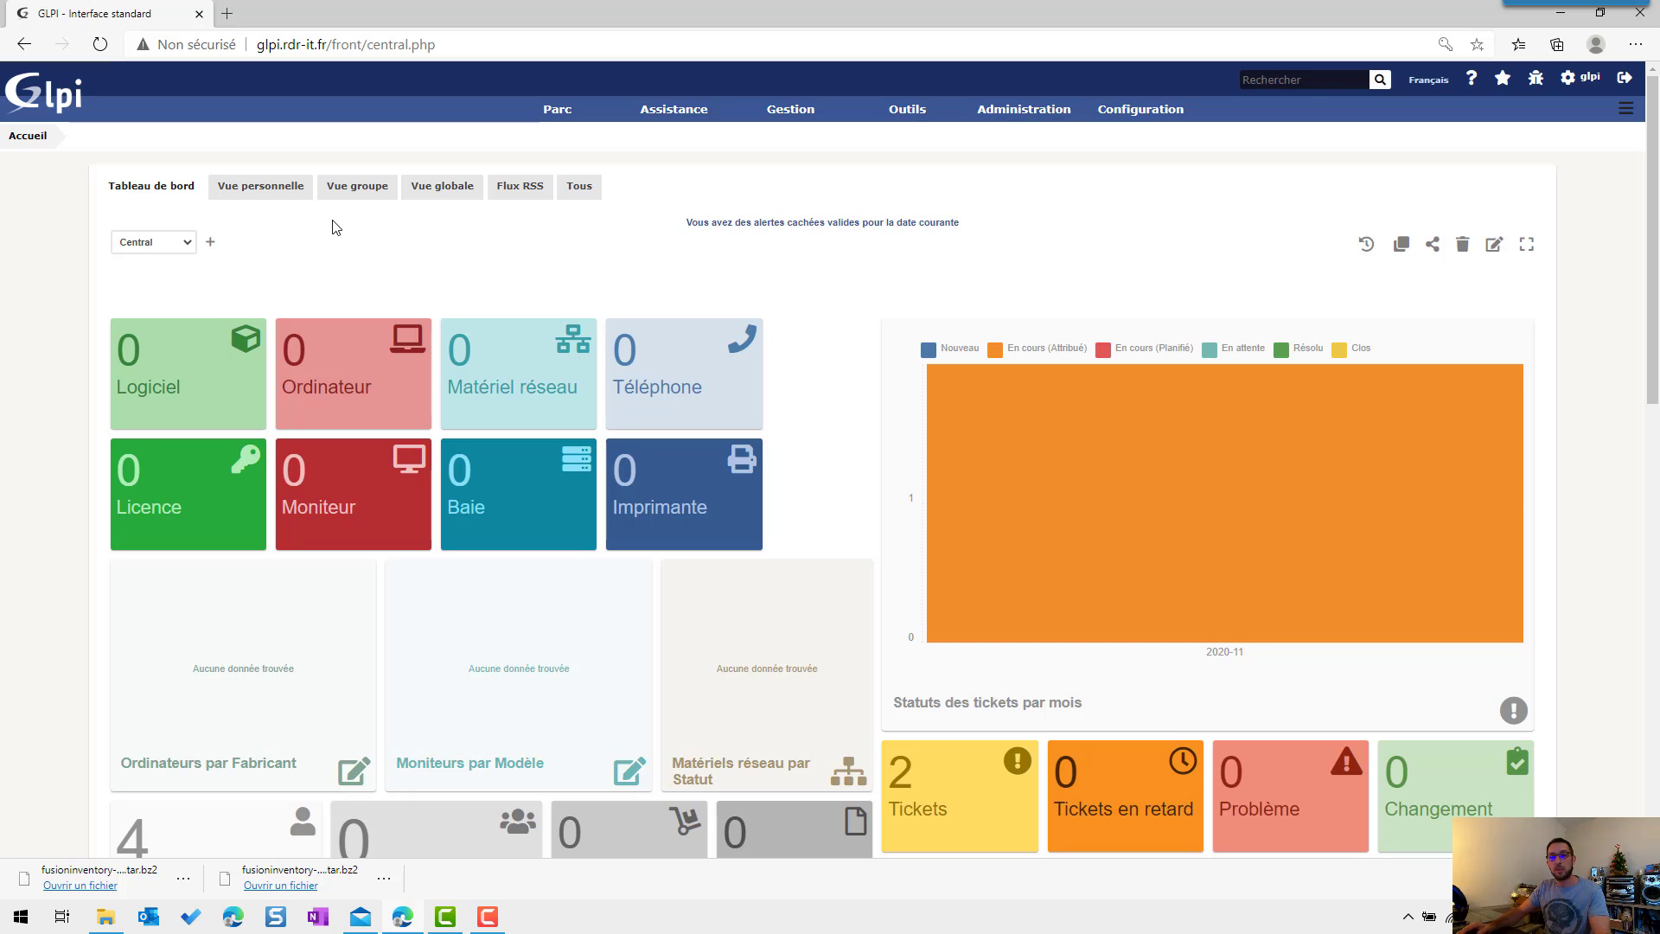
# Step: Install and activate the FusionInventory 9.5.0+1.0 plugin from the Plugins list view
pyautogui.moveTo(1104, 125)
pyautogui.click(1262, 241)
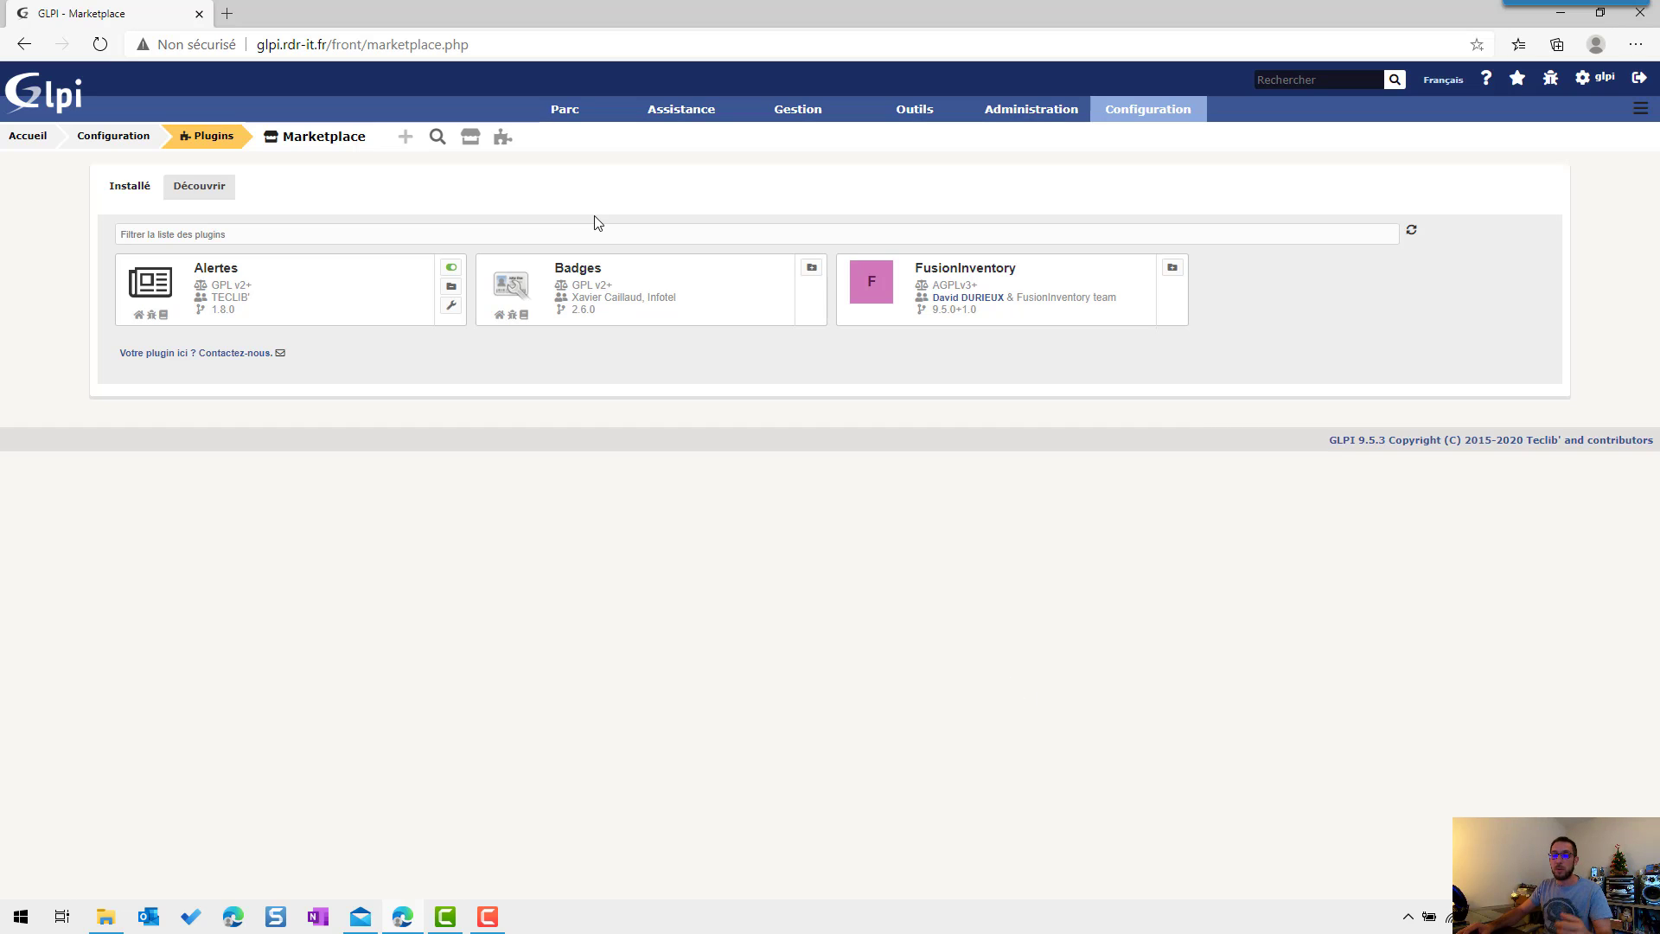
pyautogui.click(502, 138)
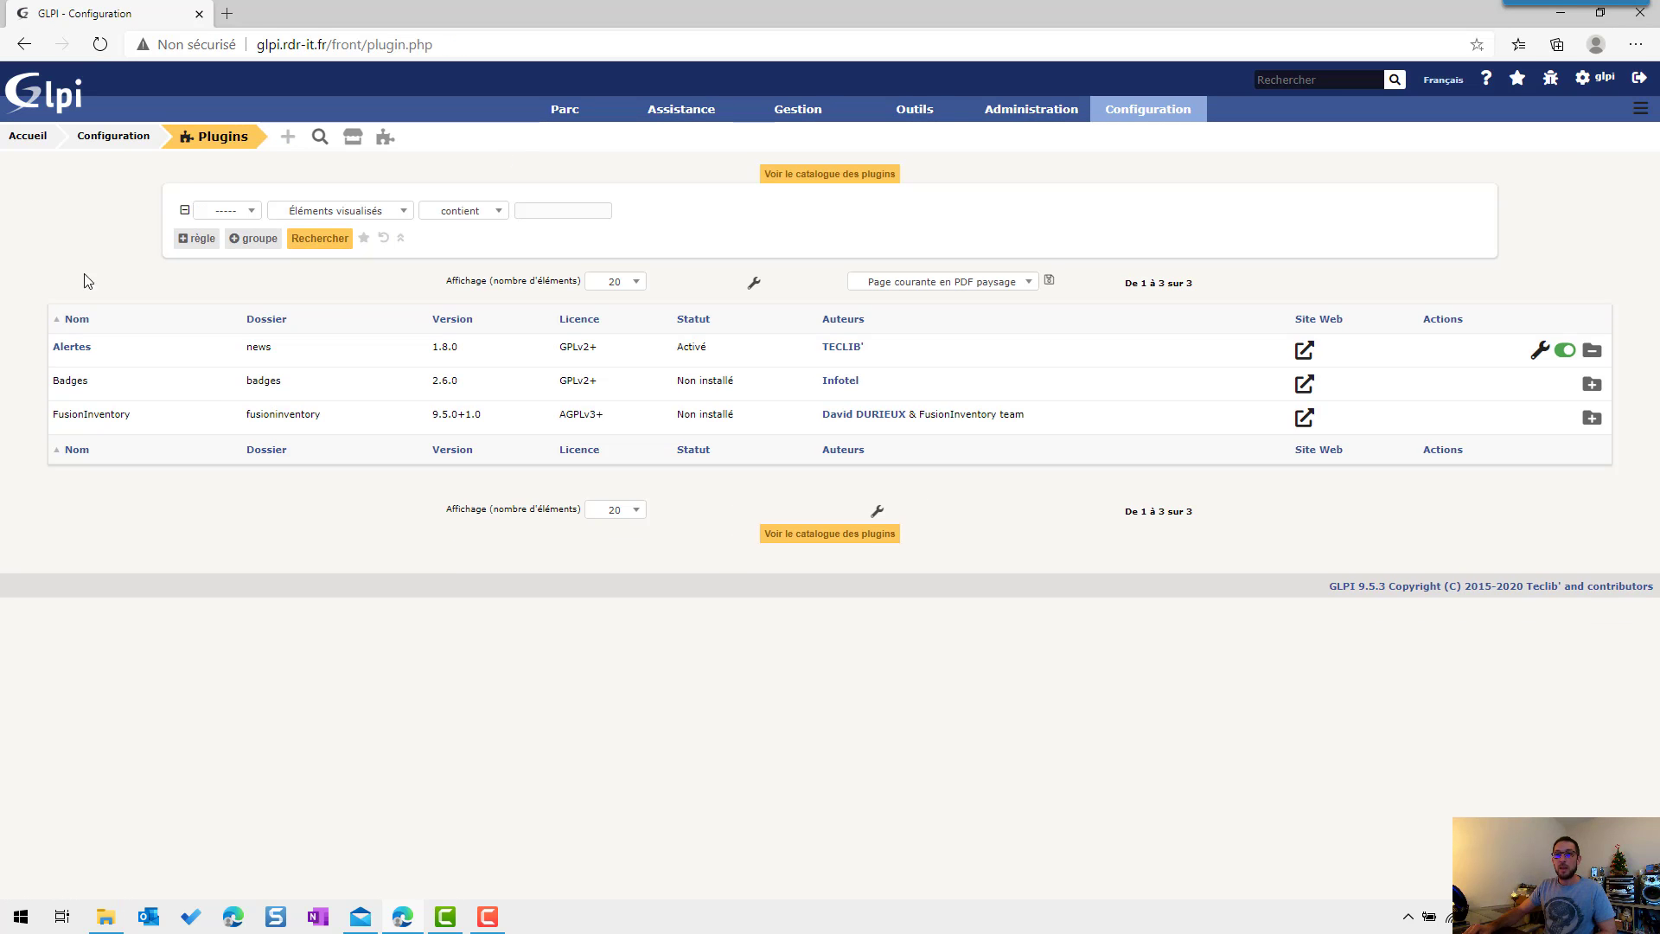
pyautogui.moveTo(42, 416); pyautogui.dragTo(136, 417)
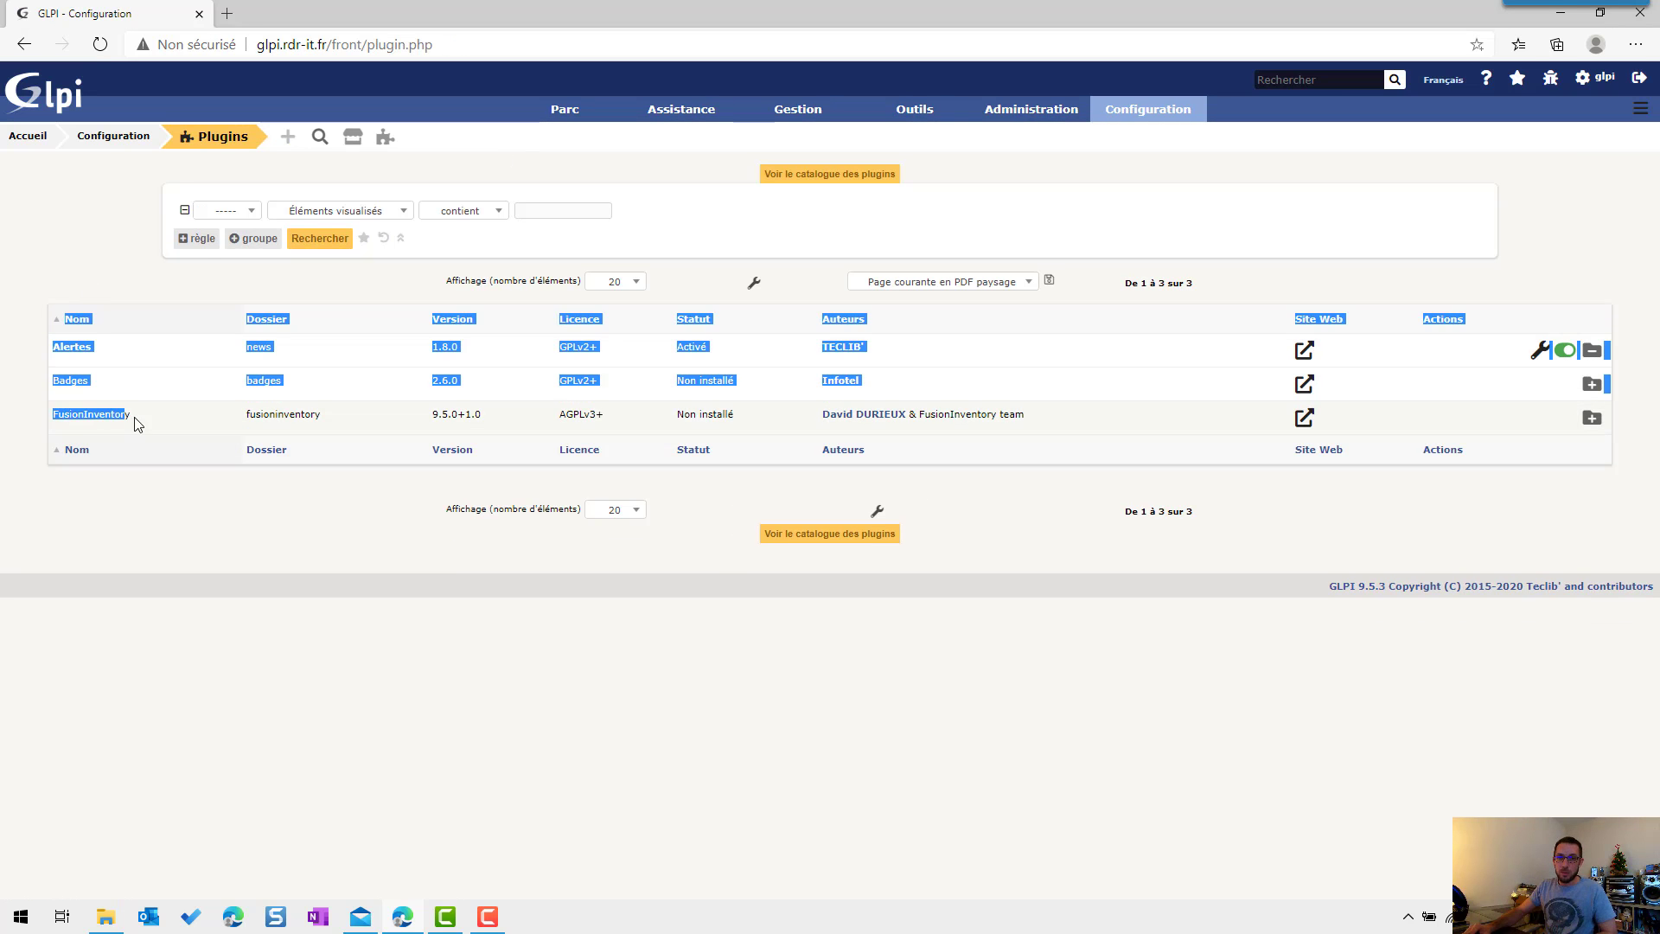
pyautogui.click(139, 418)
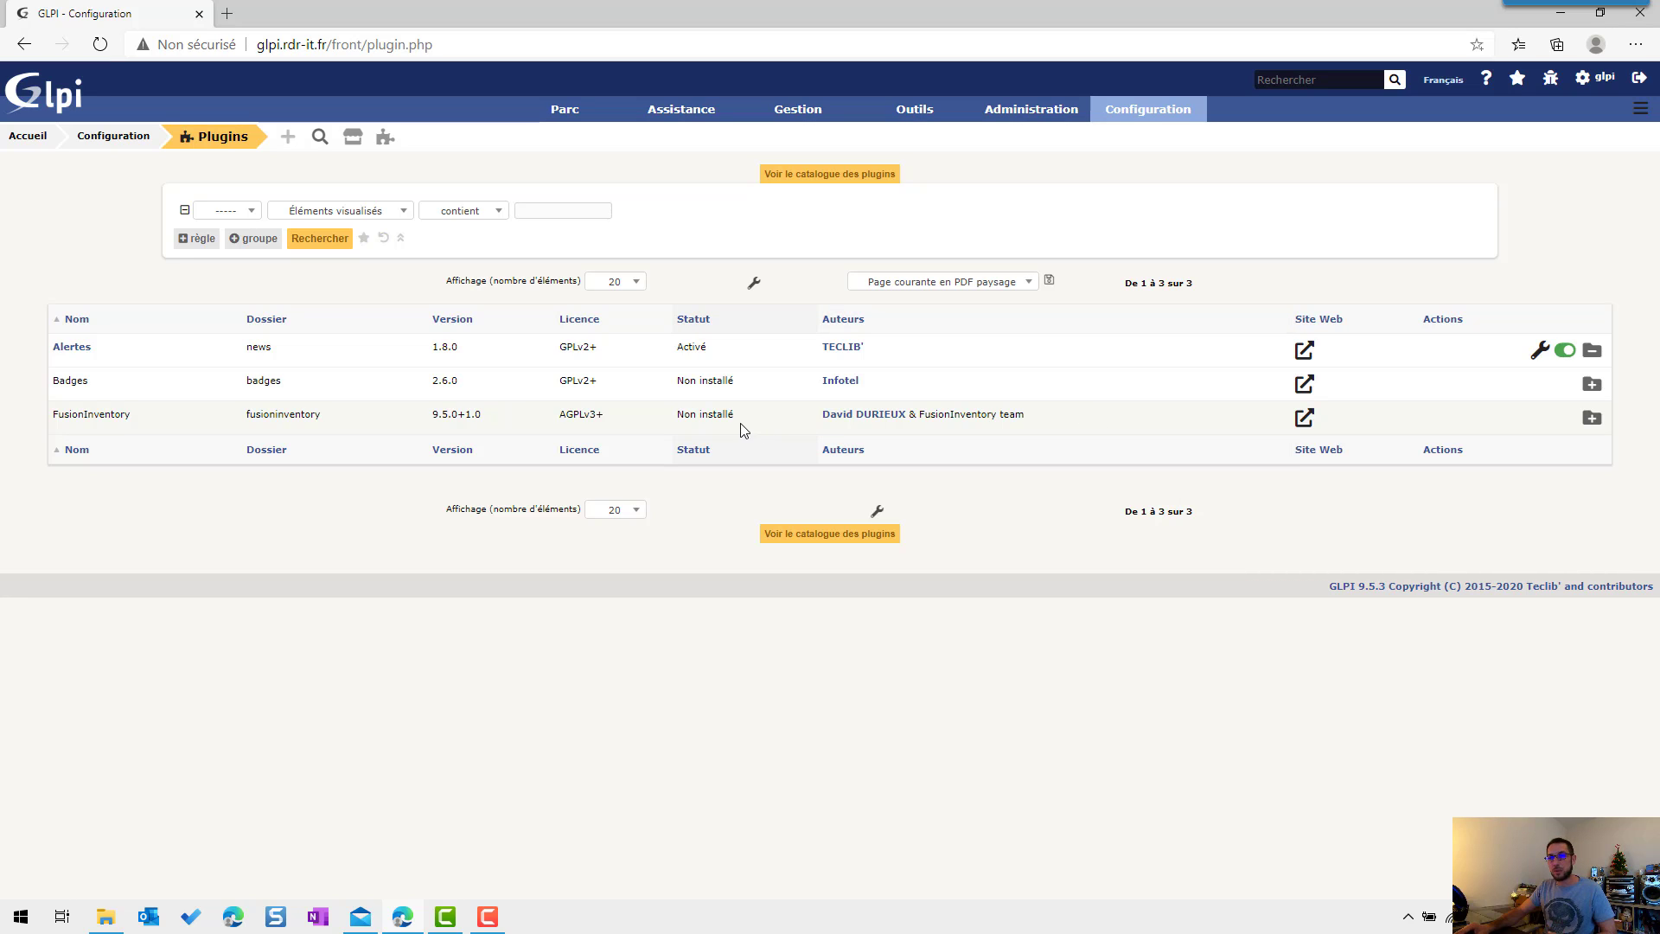
pyautogui.click(1591, 420)
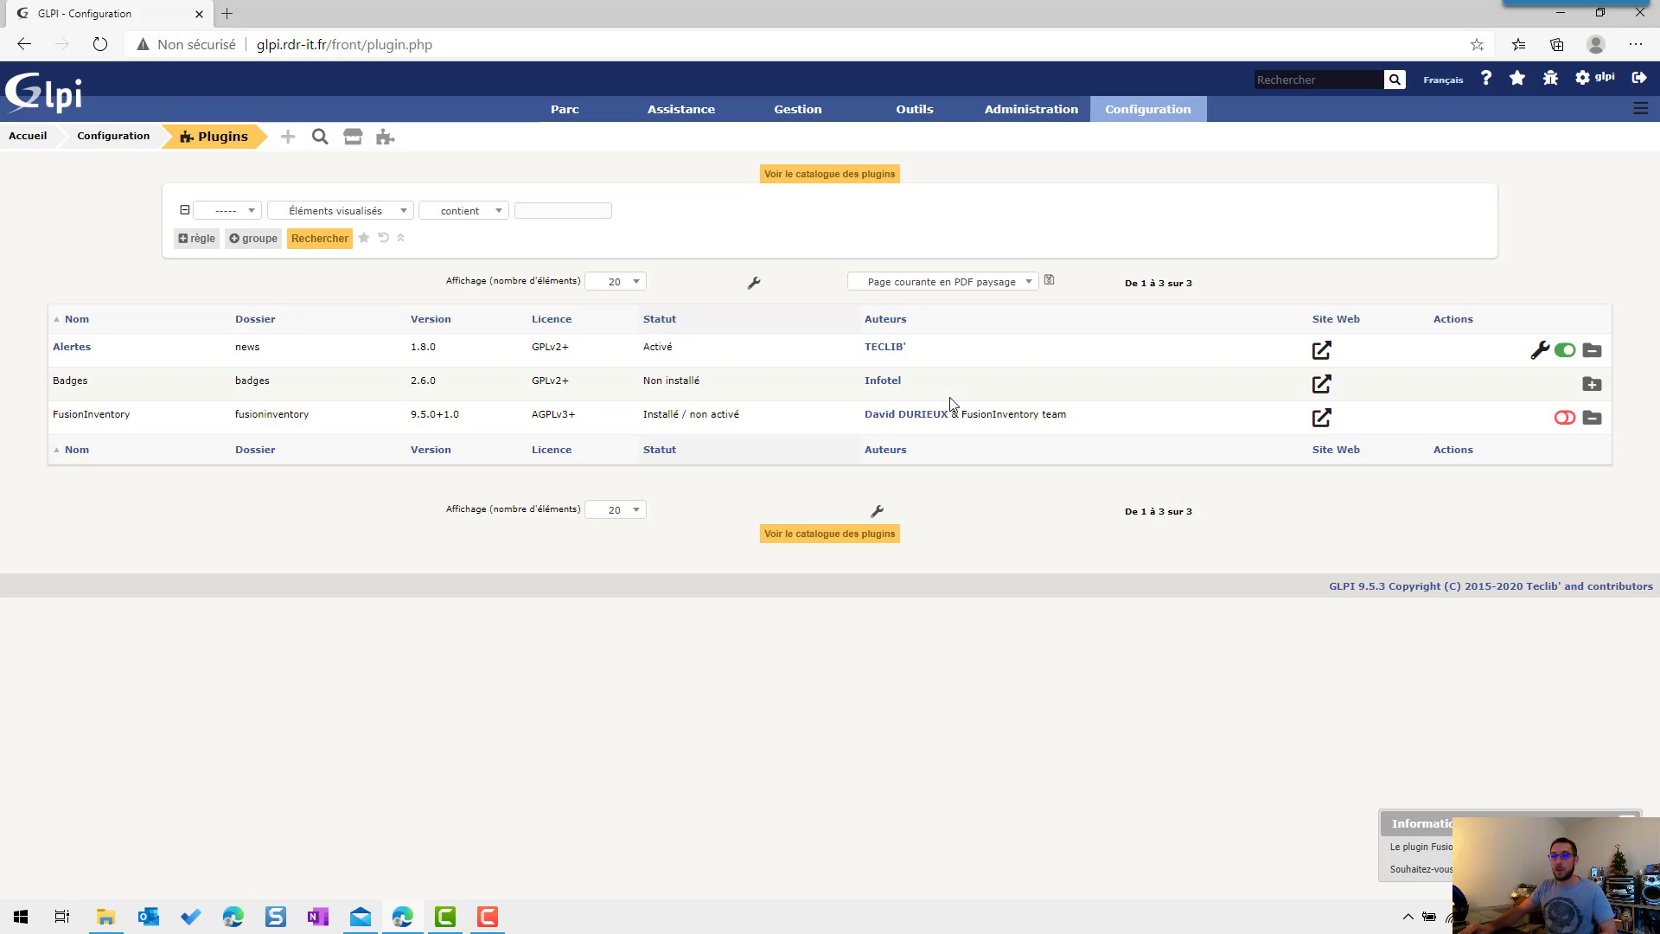
pyautogui.click(1562, 423)
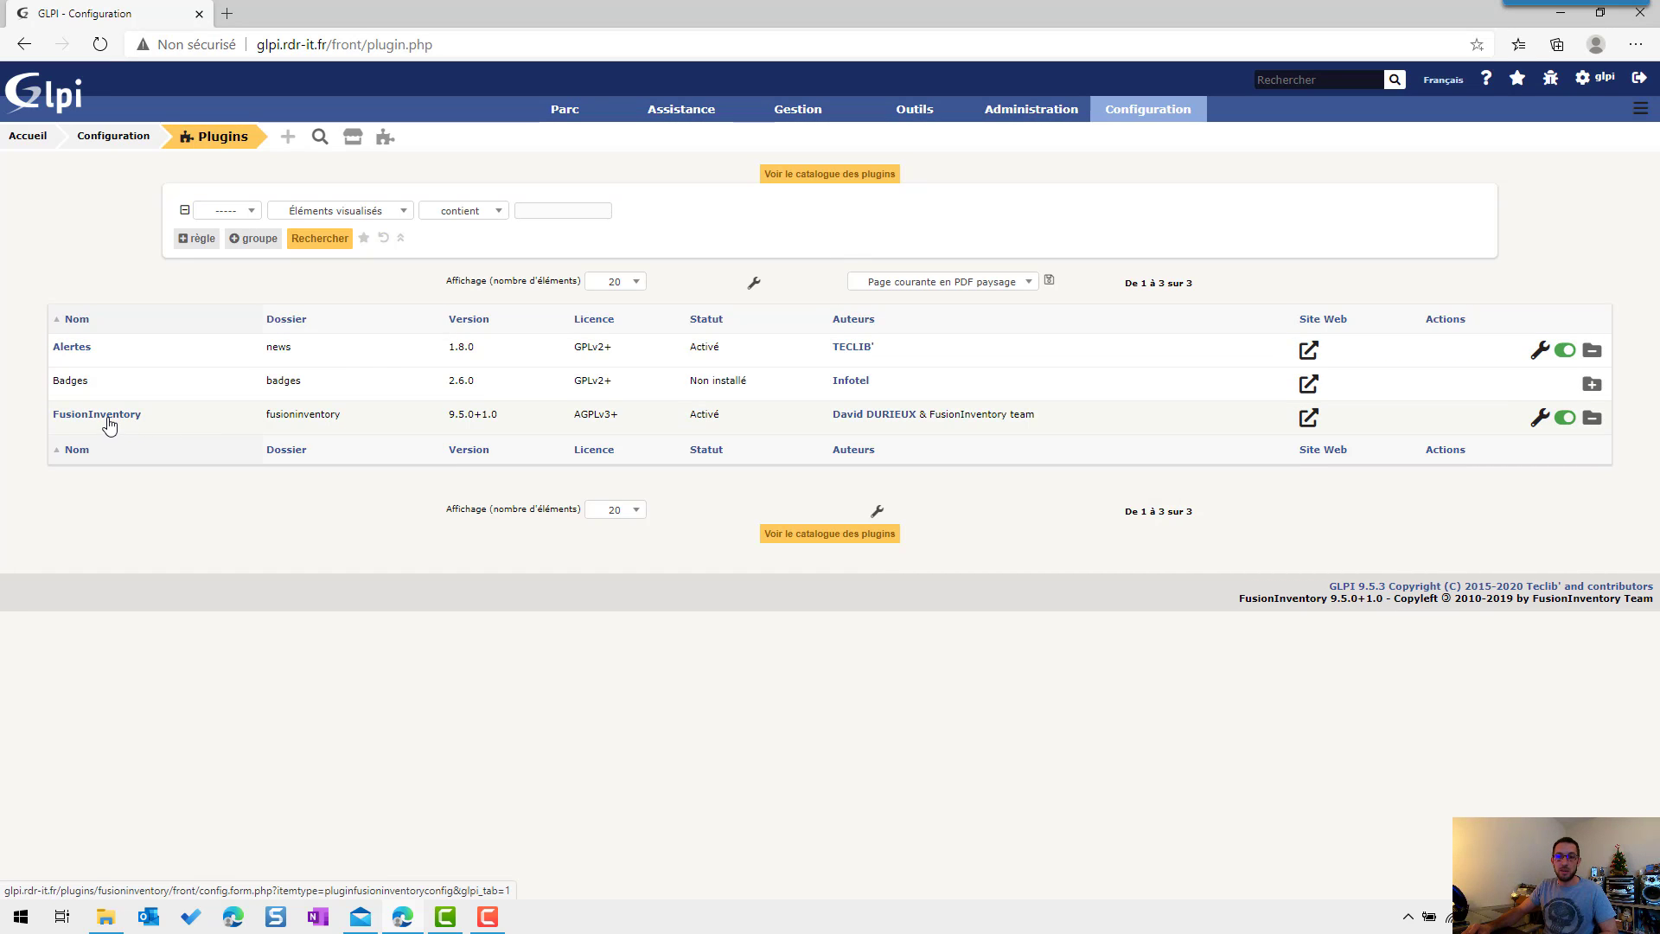
# Step: Save FusionInventory's inventory frequency as 12 hours, then view the Inventaire ordinateur options
pyautogui.moveTo(996, 113)
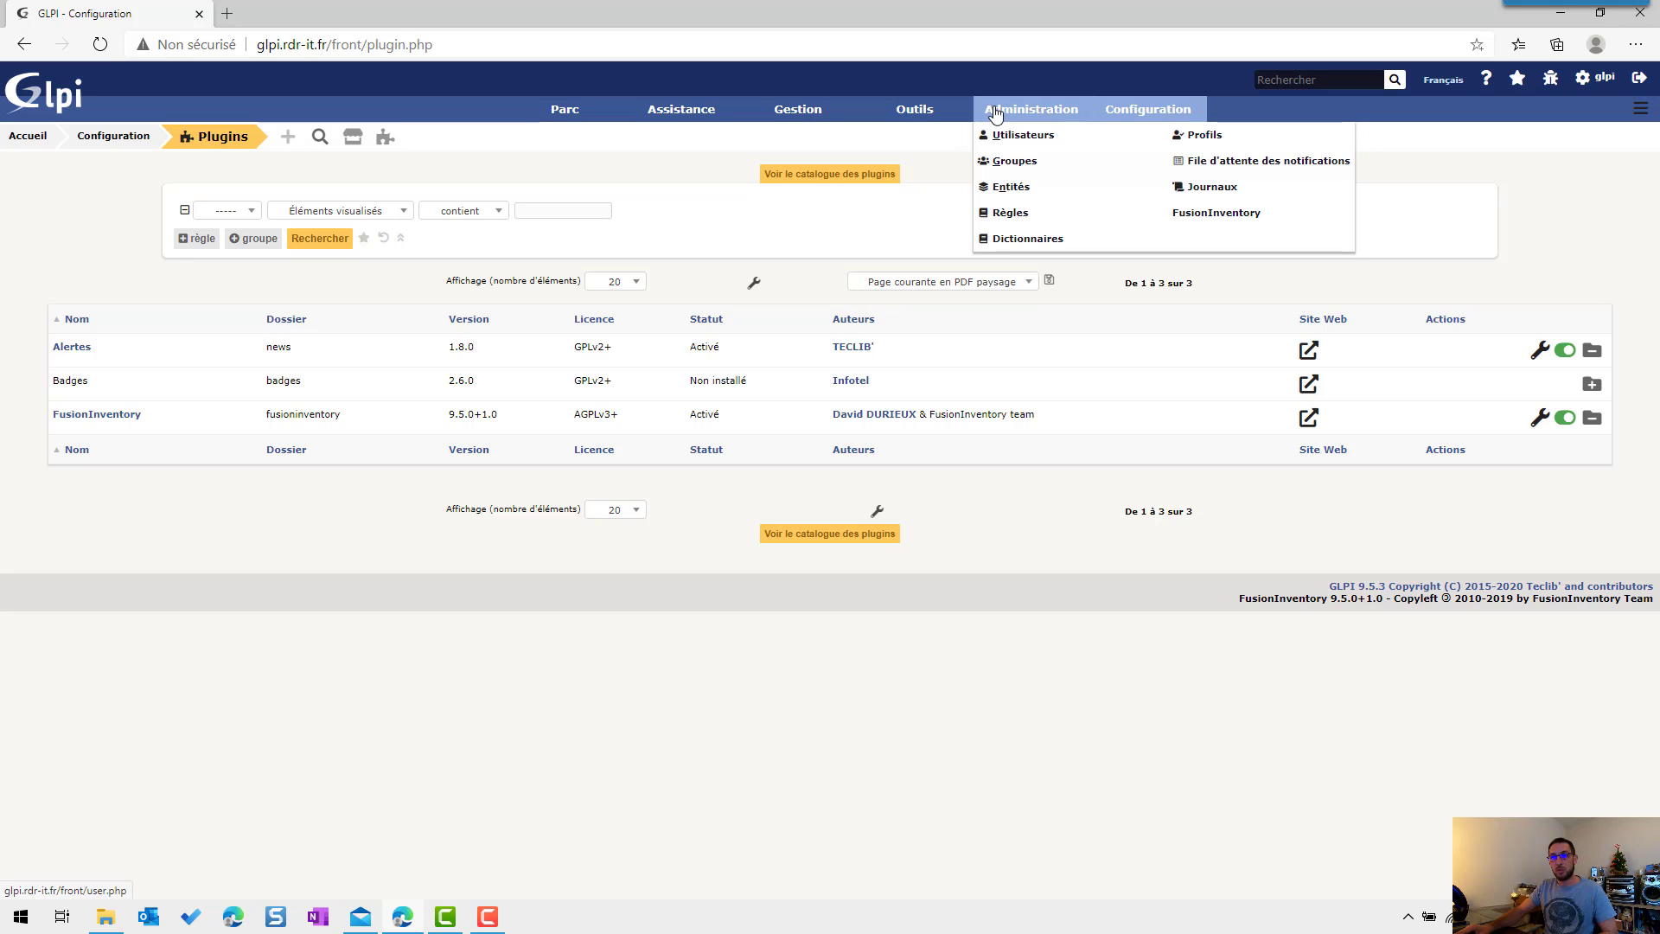
pyautogui.click(1228, 217)
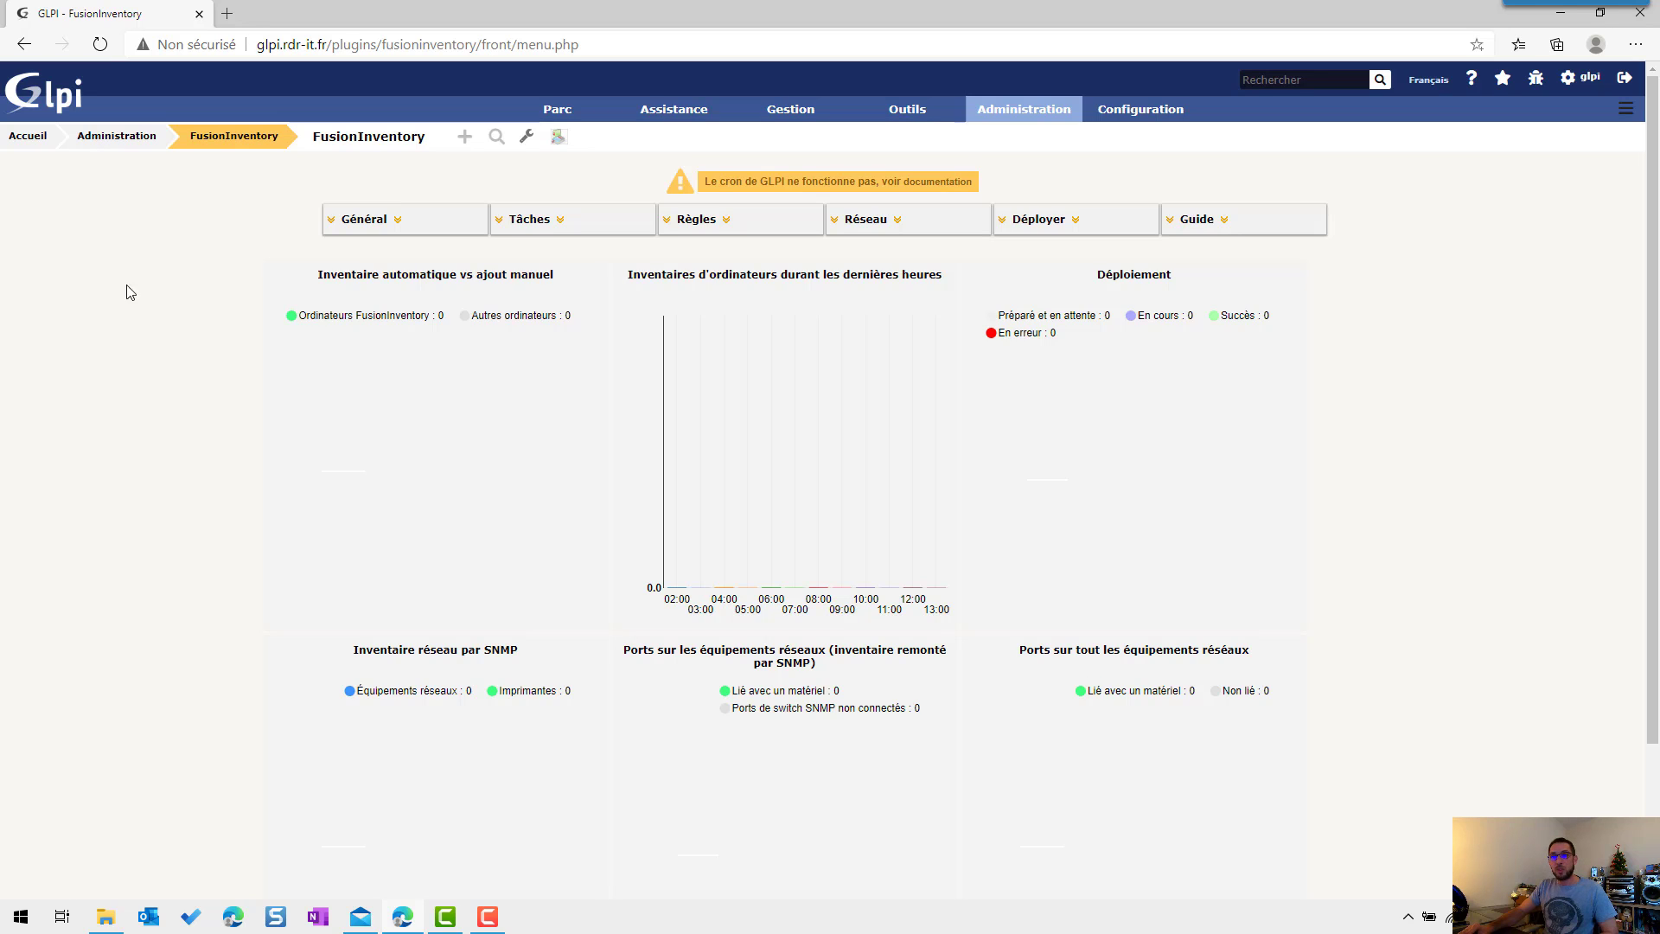
pyautogui.click(378, 221)
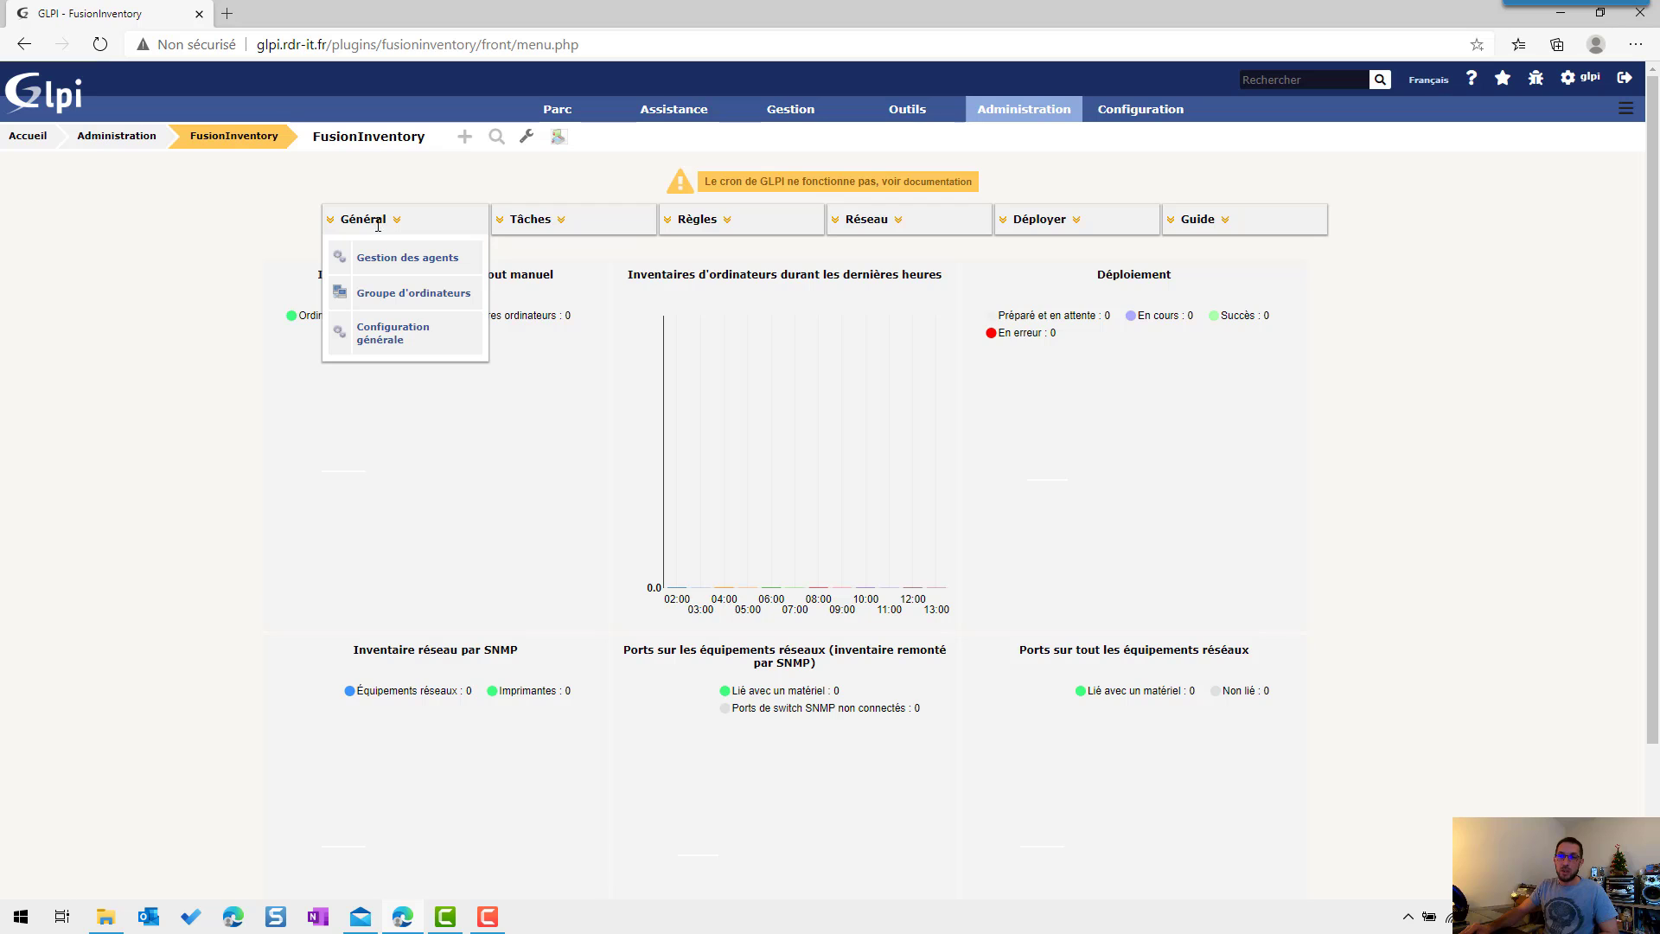
pyautogui.click(373, 336)
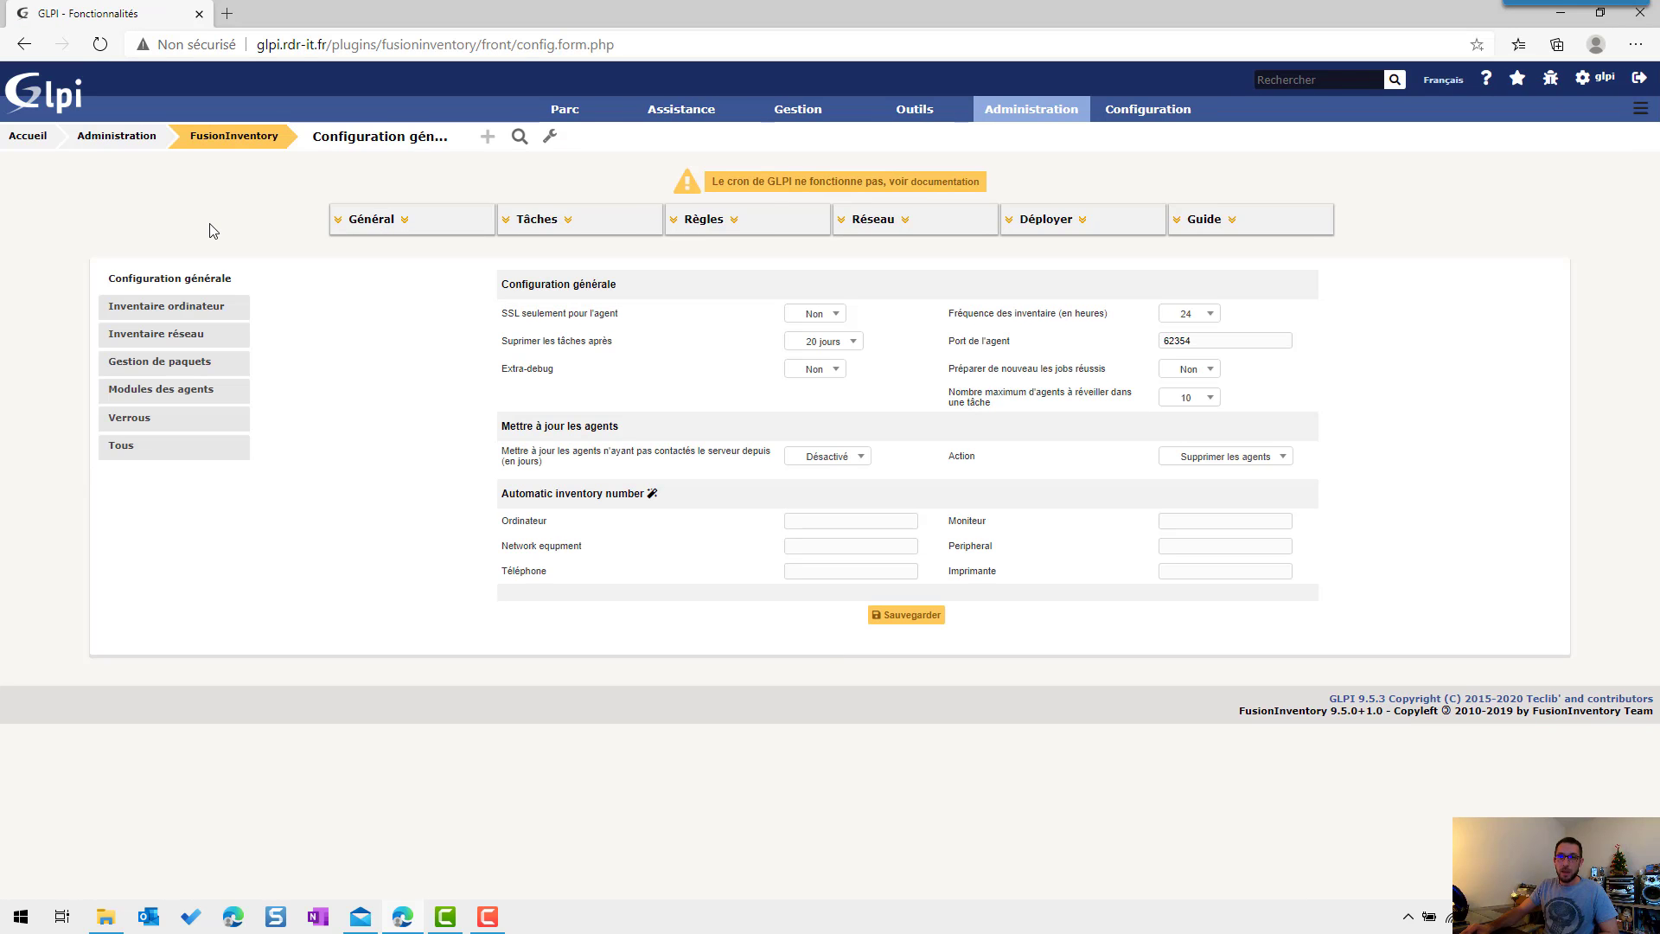
pyautogui.click(1199, 316)
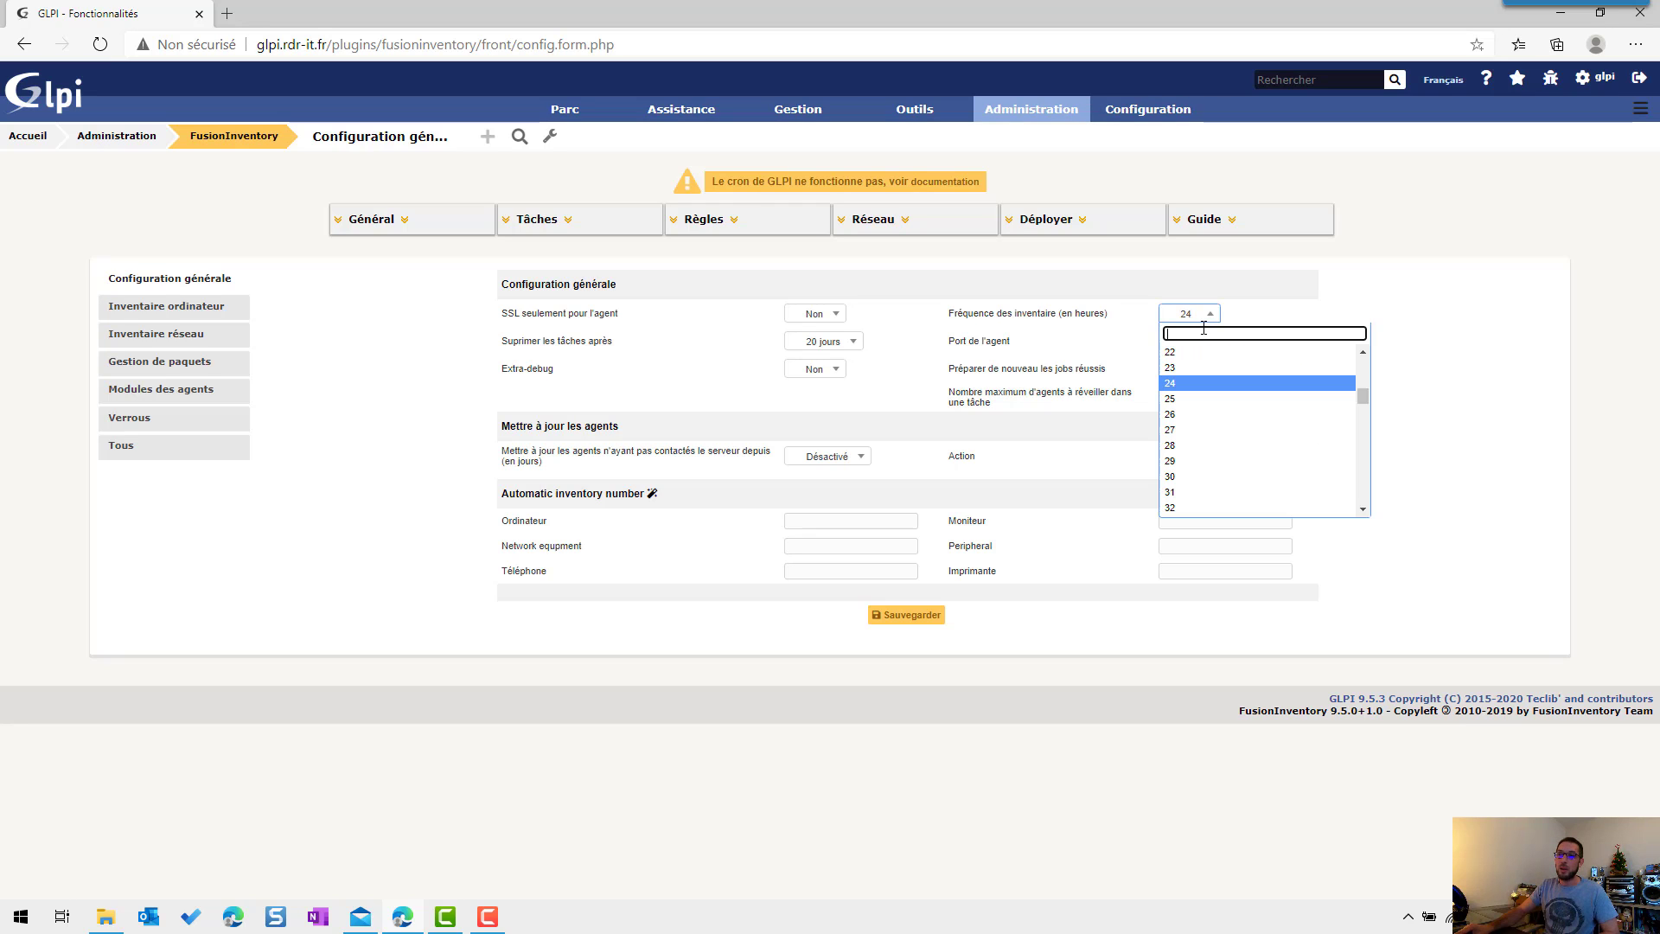
pyautogui.write('12')
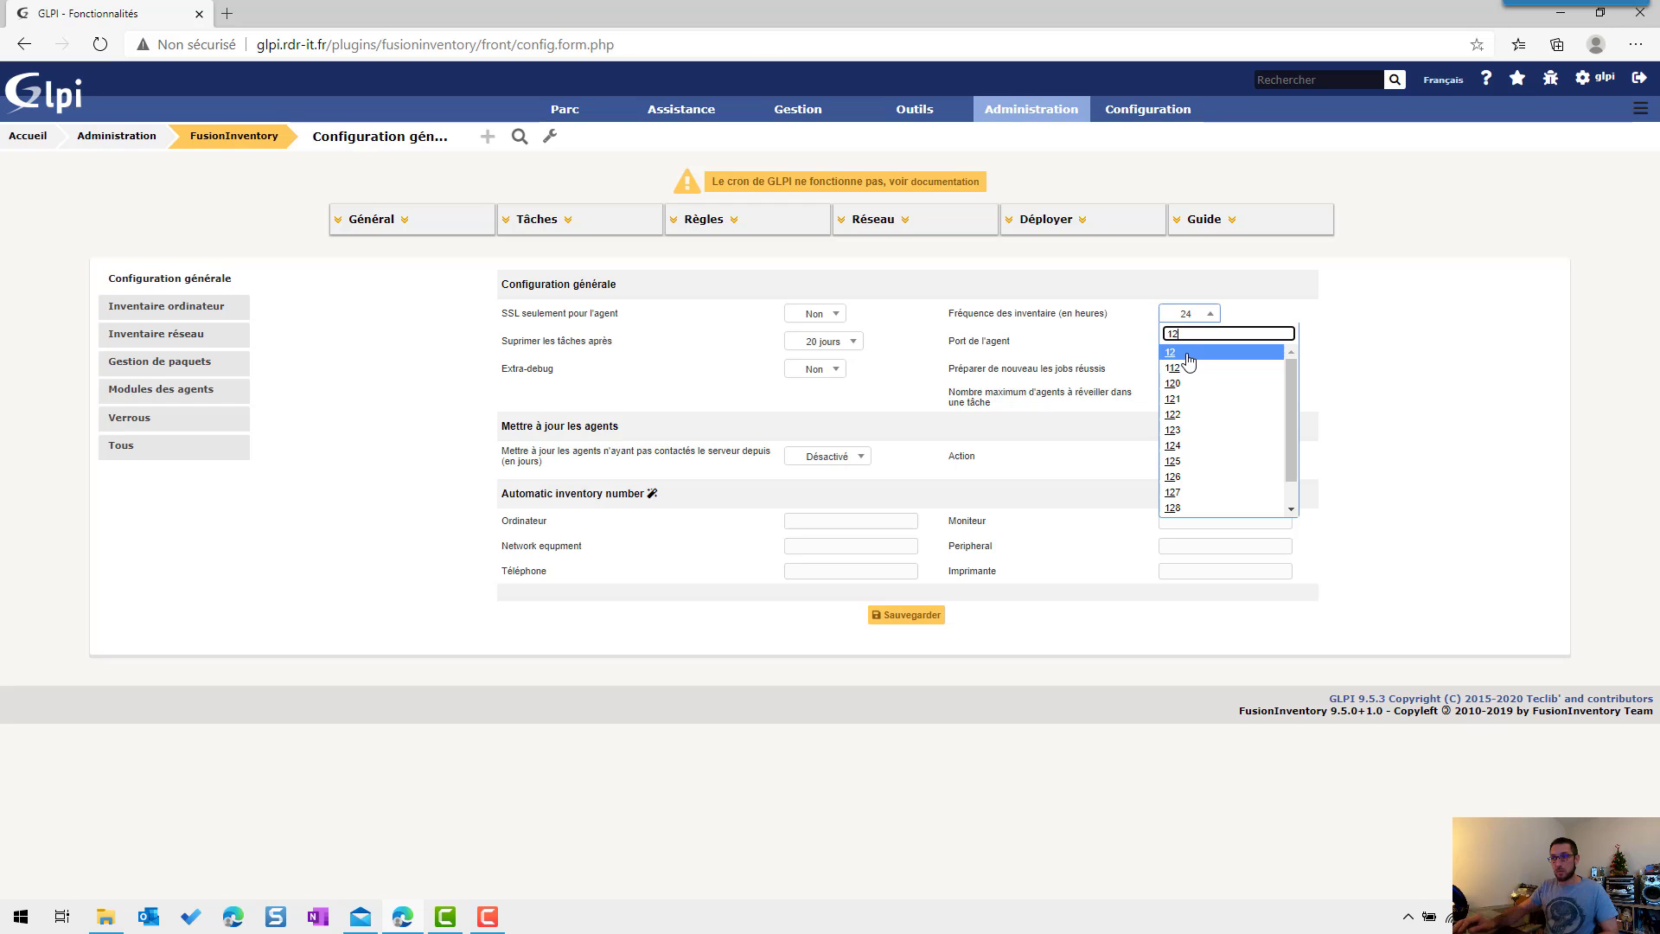
pyautogui.click(1187, 354)
pyautogui.click(899, 615)
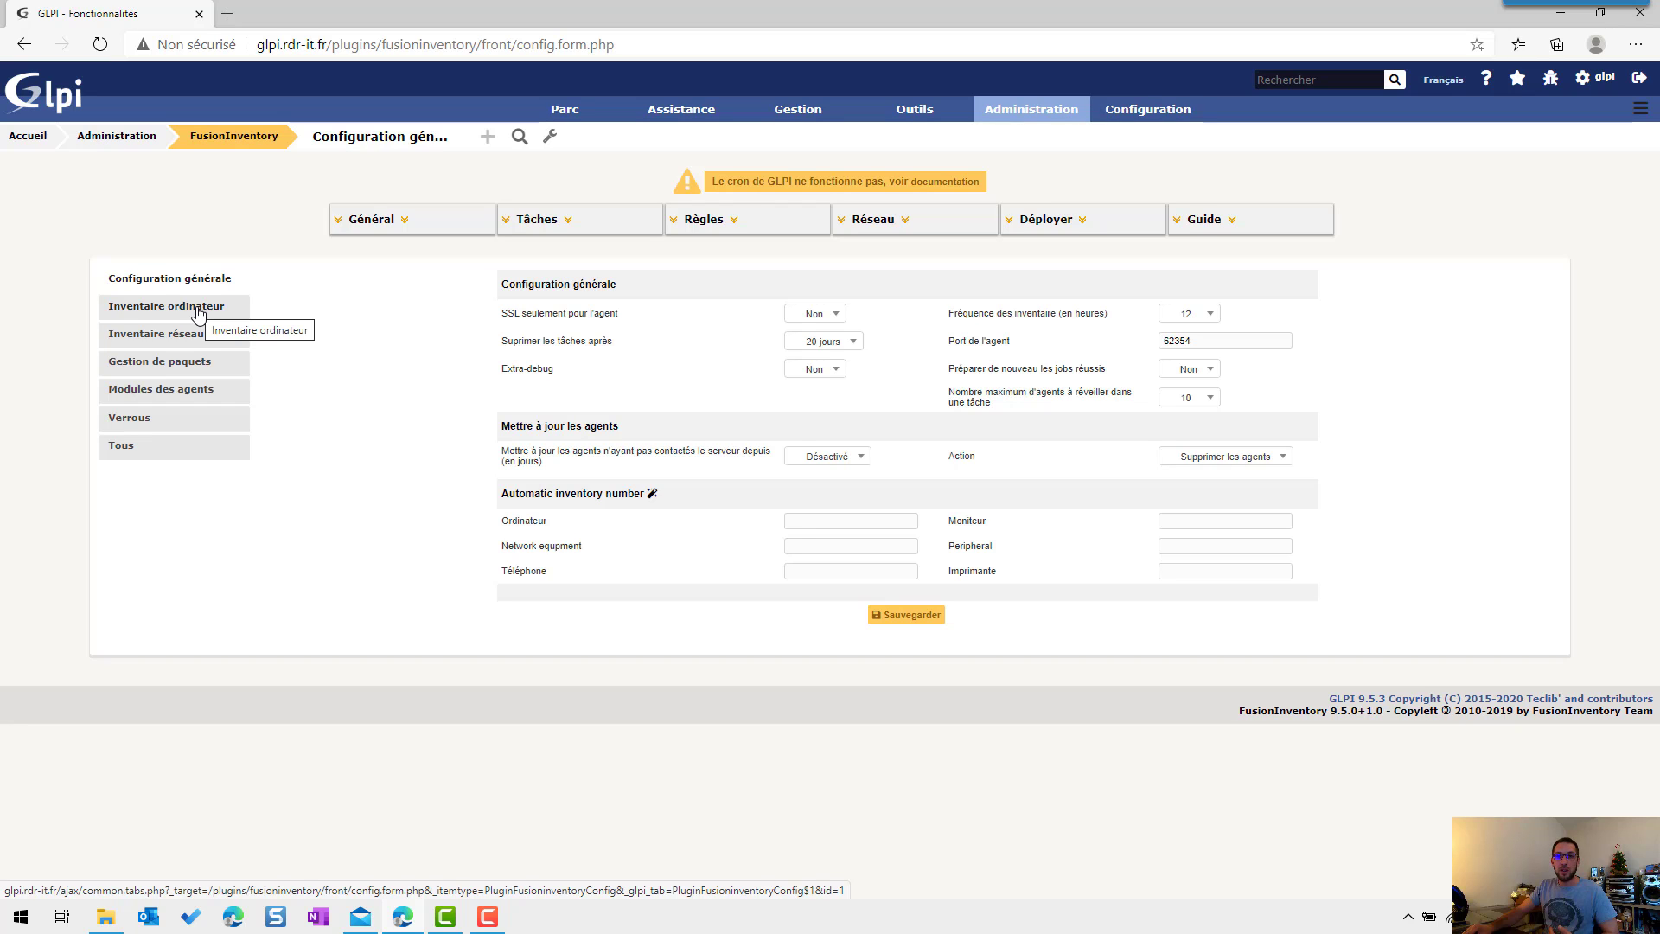
pyautogui.click(198, 309)
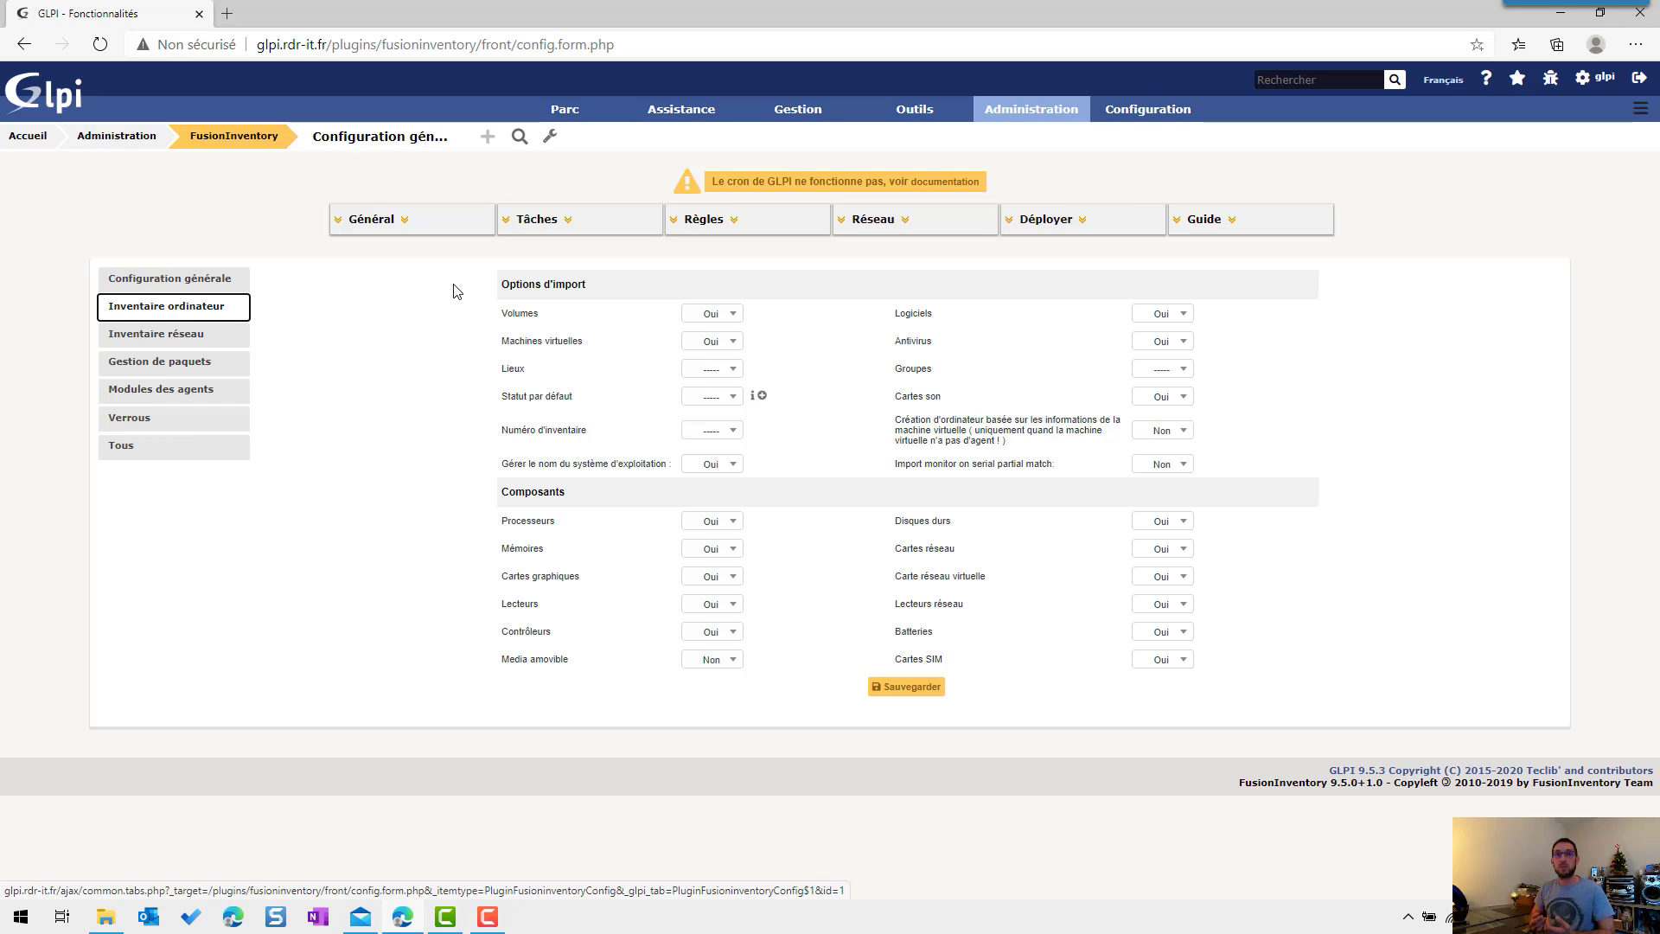
# Step: Save the computer inventory import options on the Inventaire ordinateur tab
pyautogui.click(884, 689)
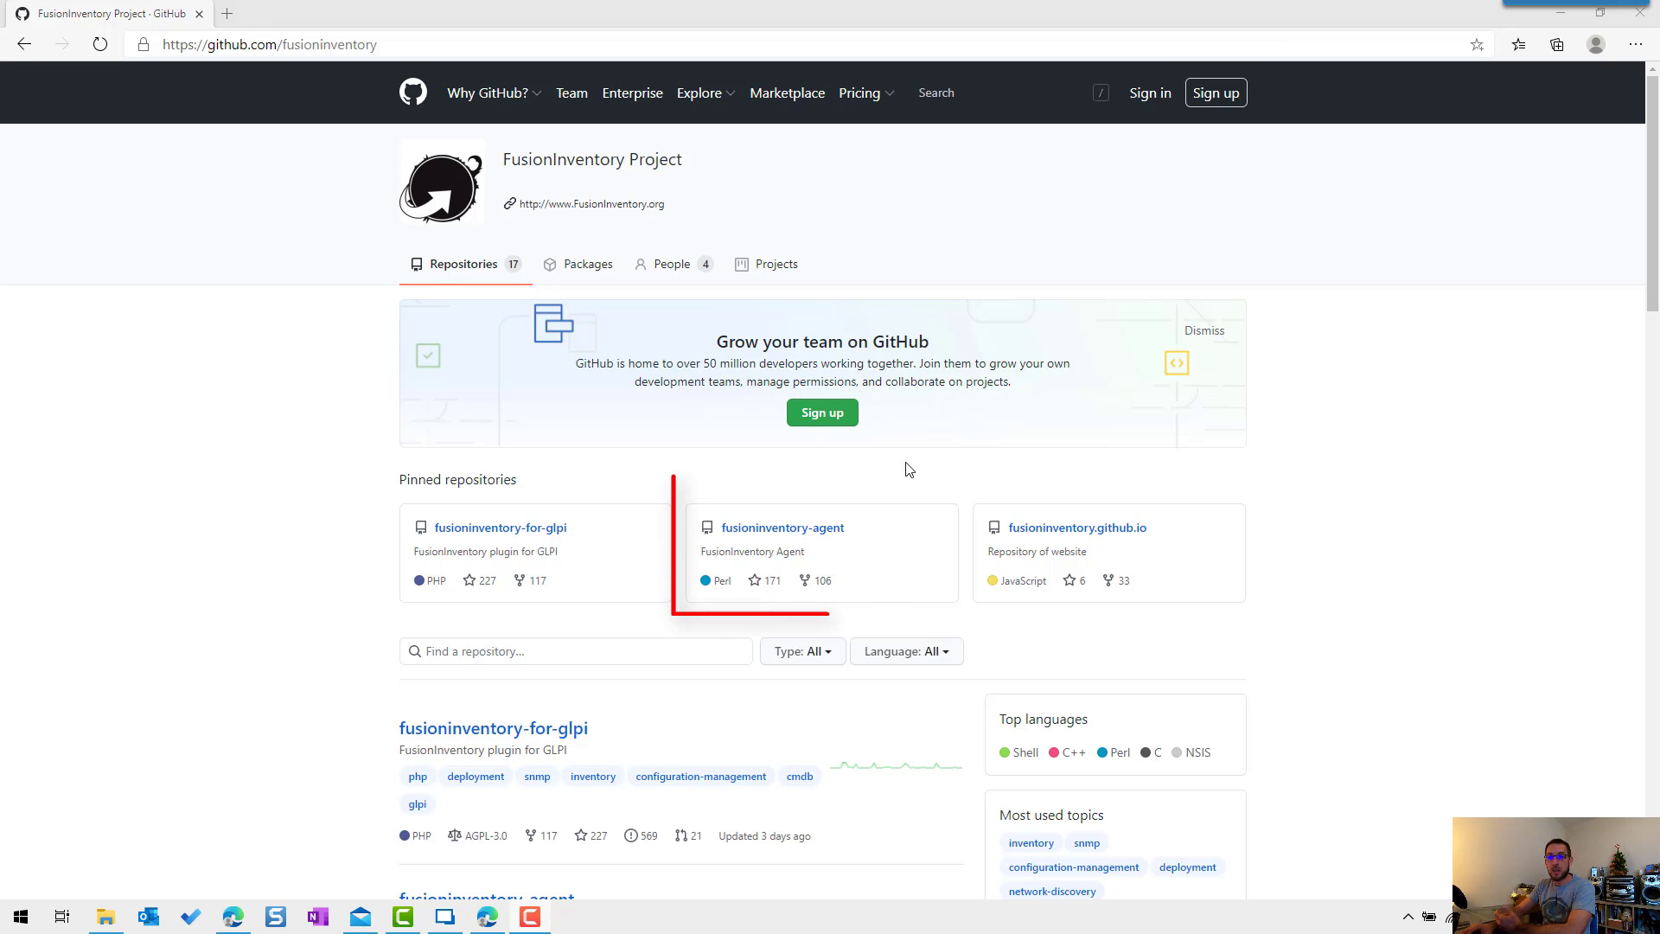
# Step: Download fusioninventory-agent_windows-x64_2.6.exe from the fusioninventory-agent repository's Releases page
pyautogui.click(774, 529)
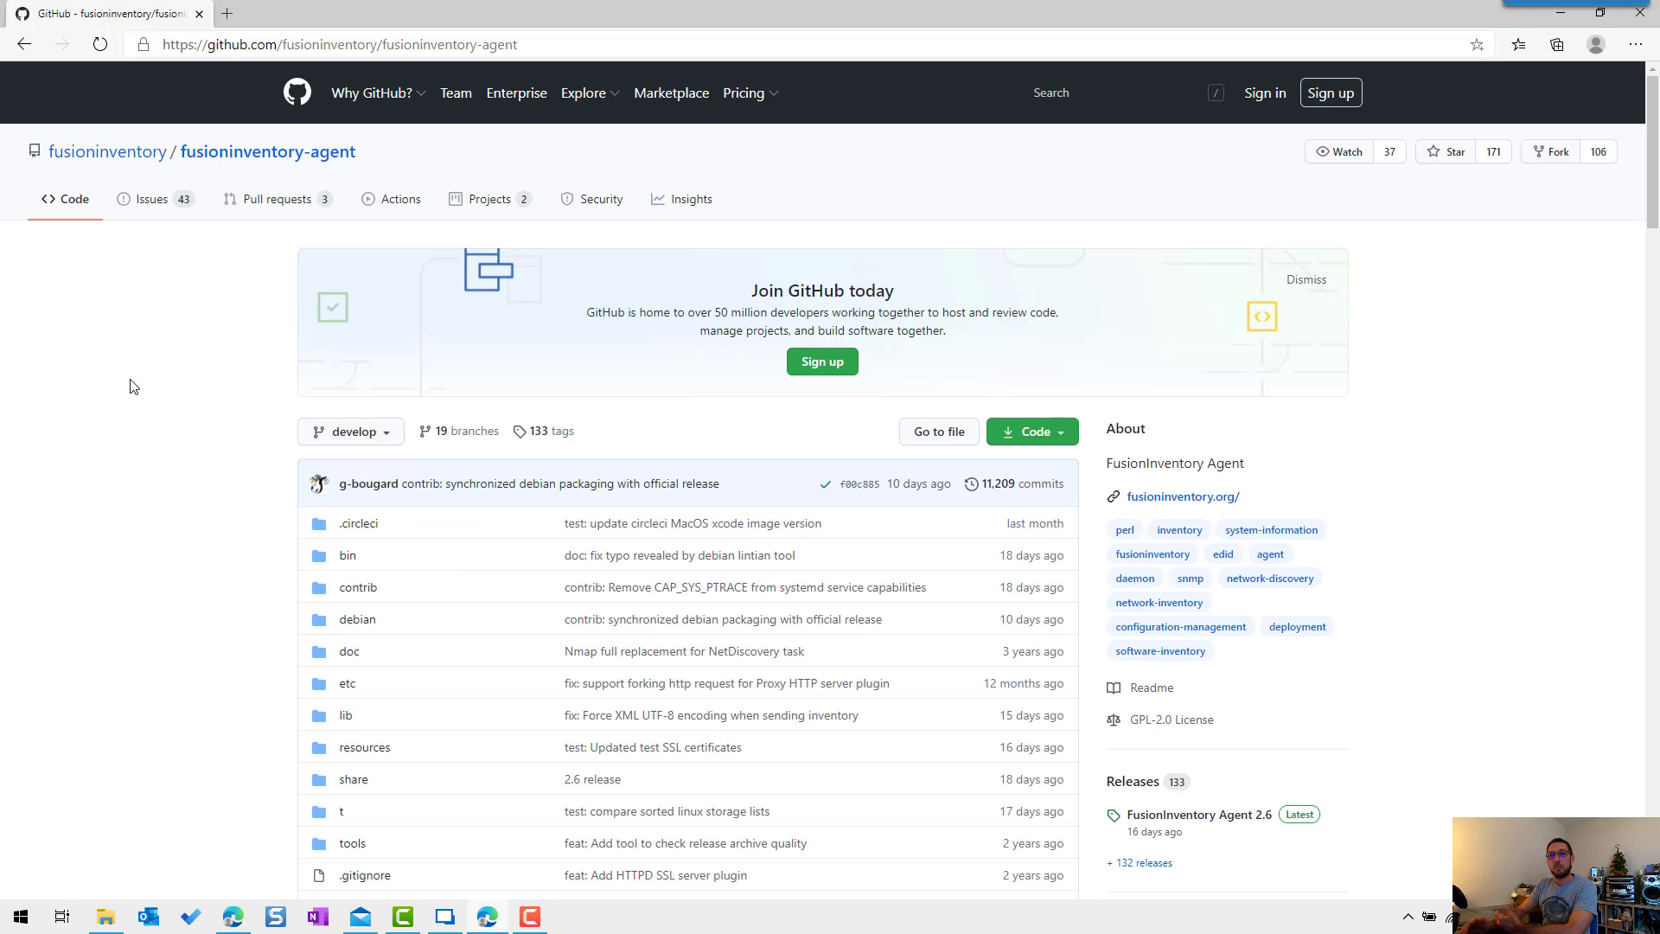
pyautogui.scroll(-3, 401, 381)
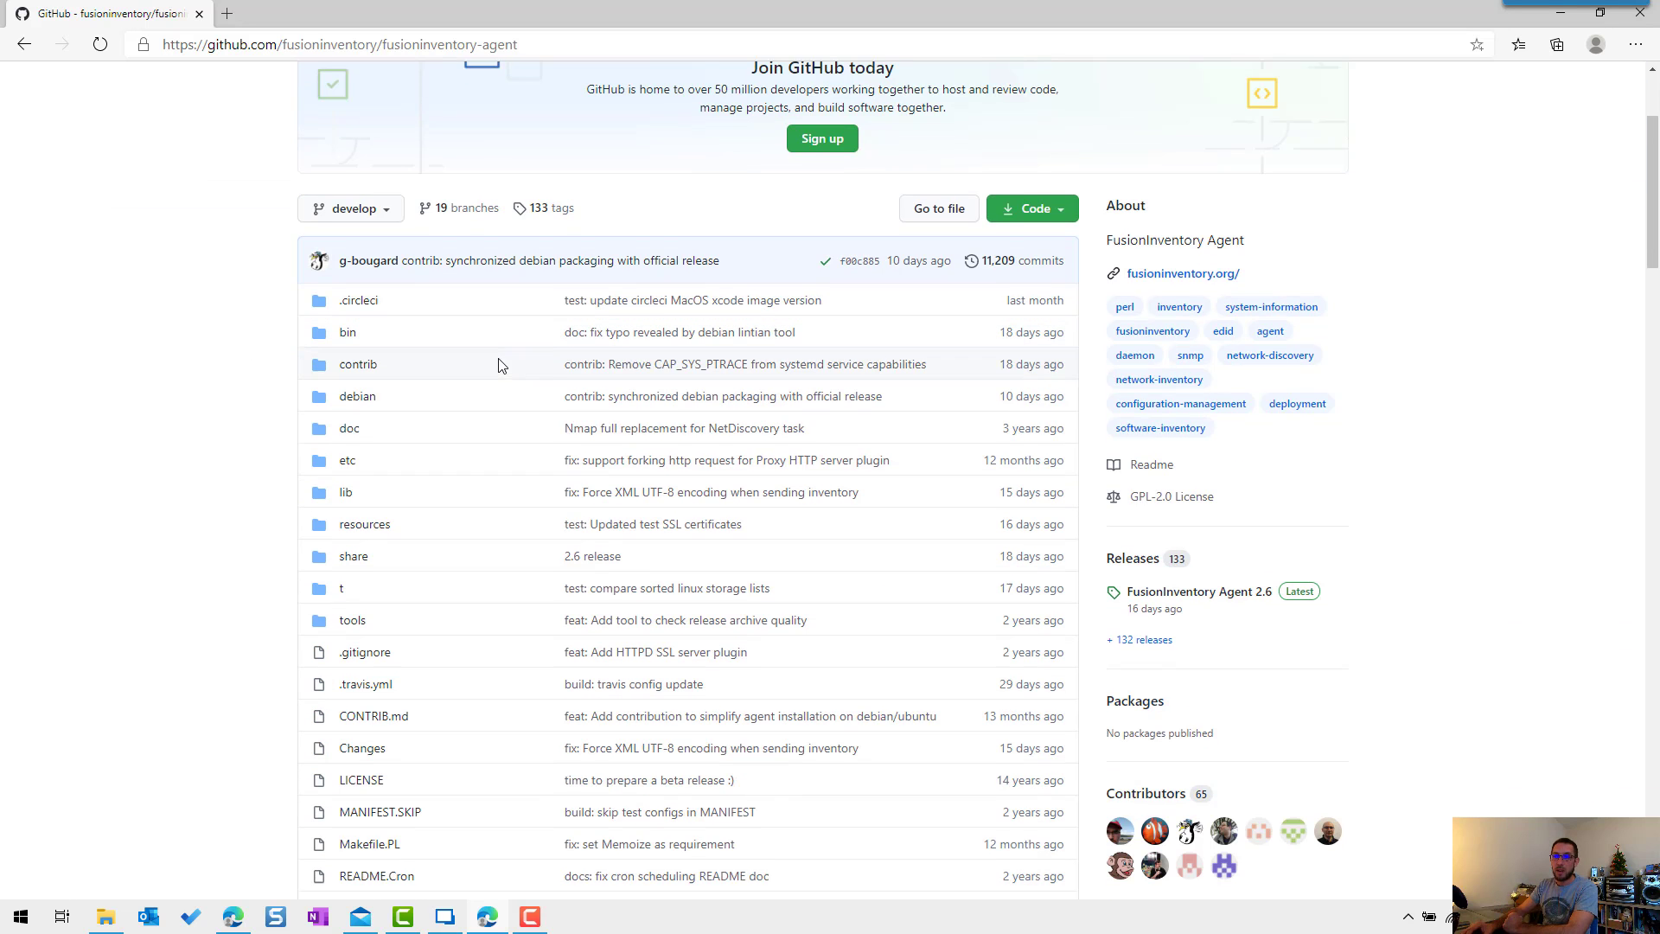
pyautogui.click(1124, 551)
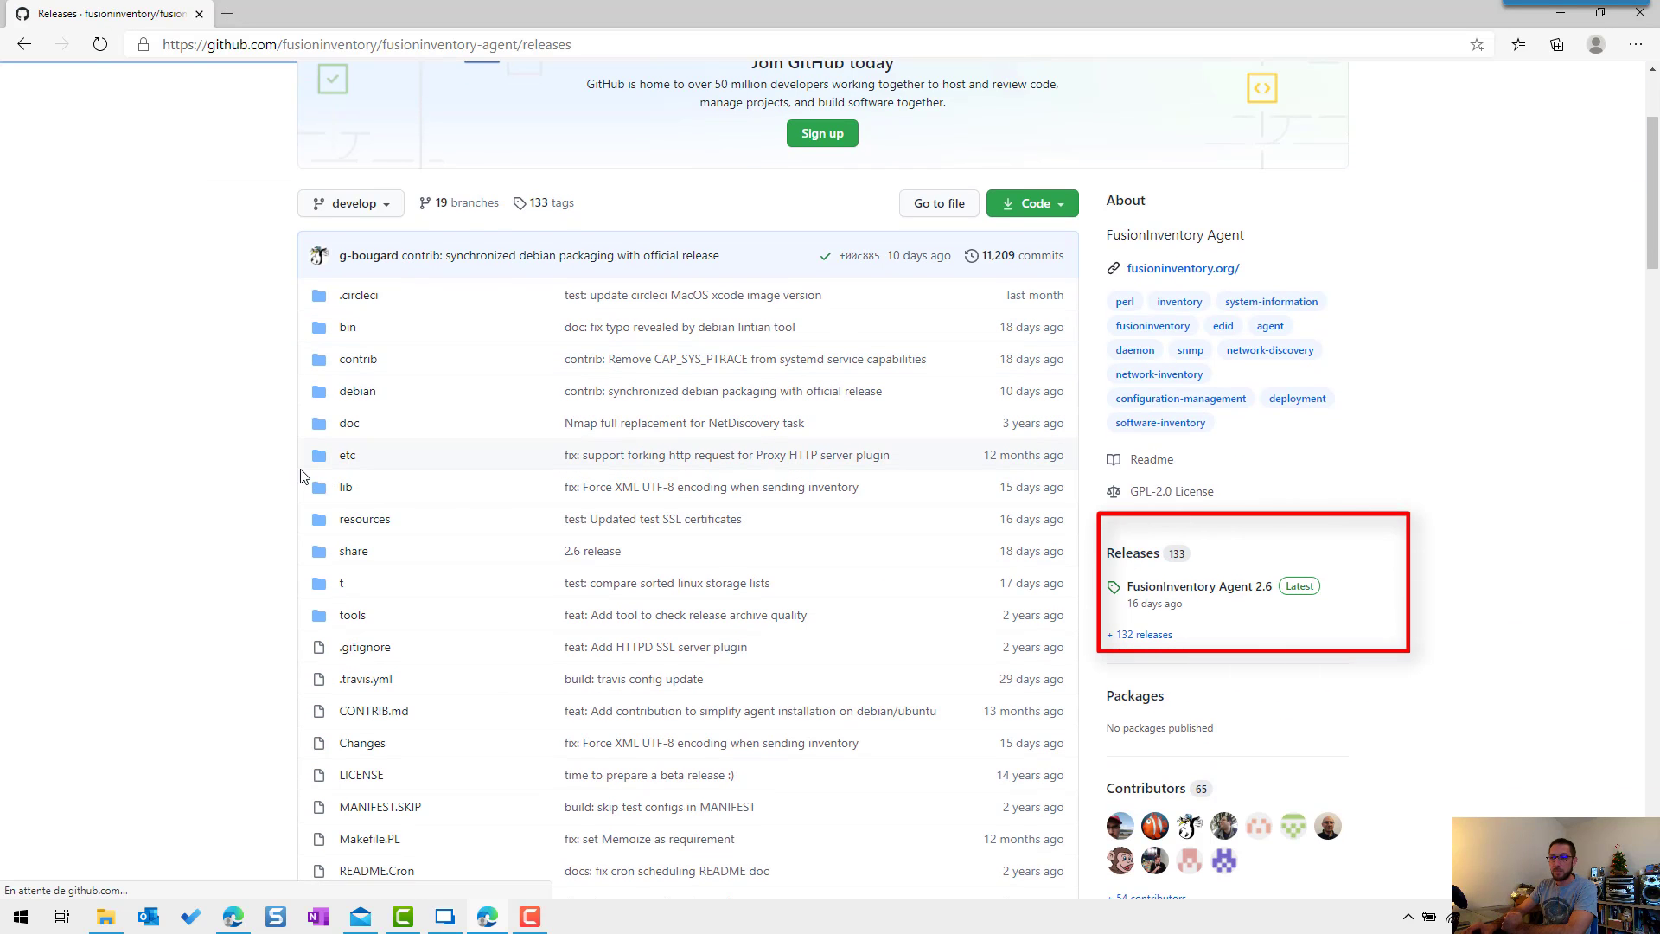
pyautogui.scroll(-5, 180, 413)
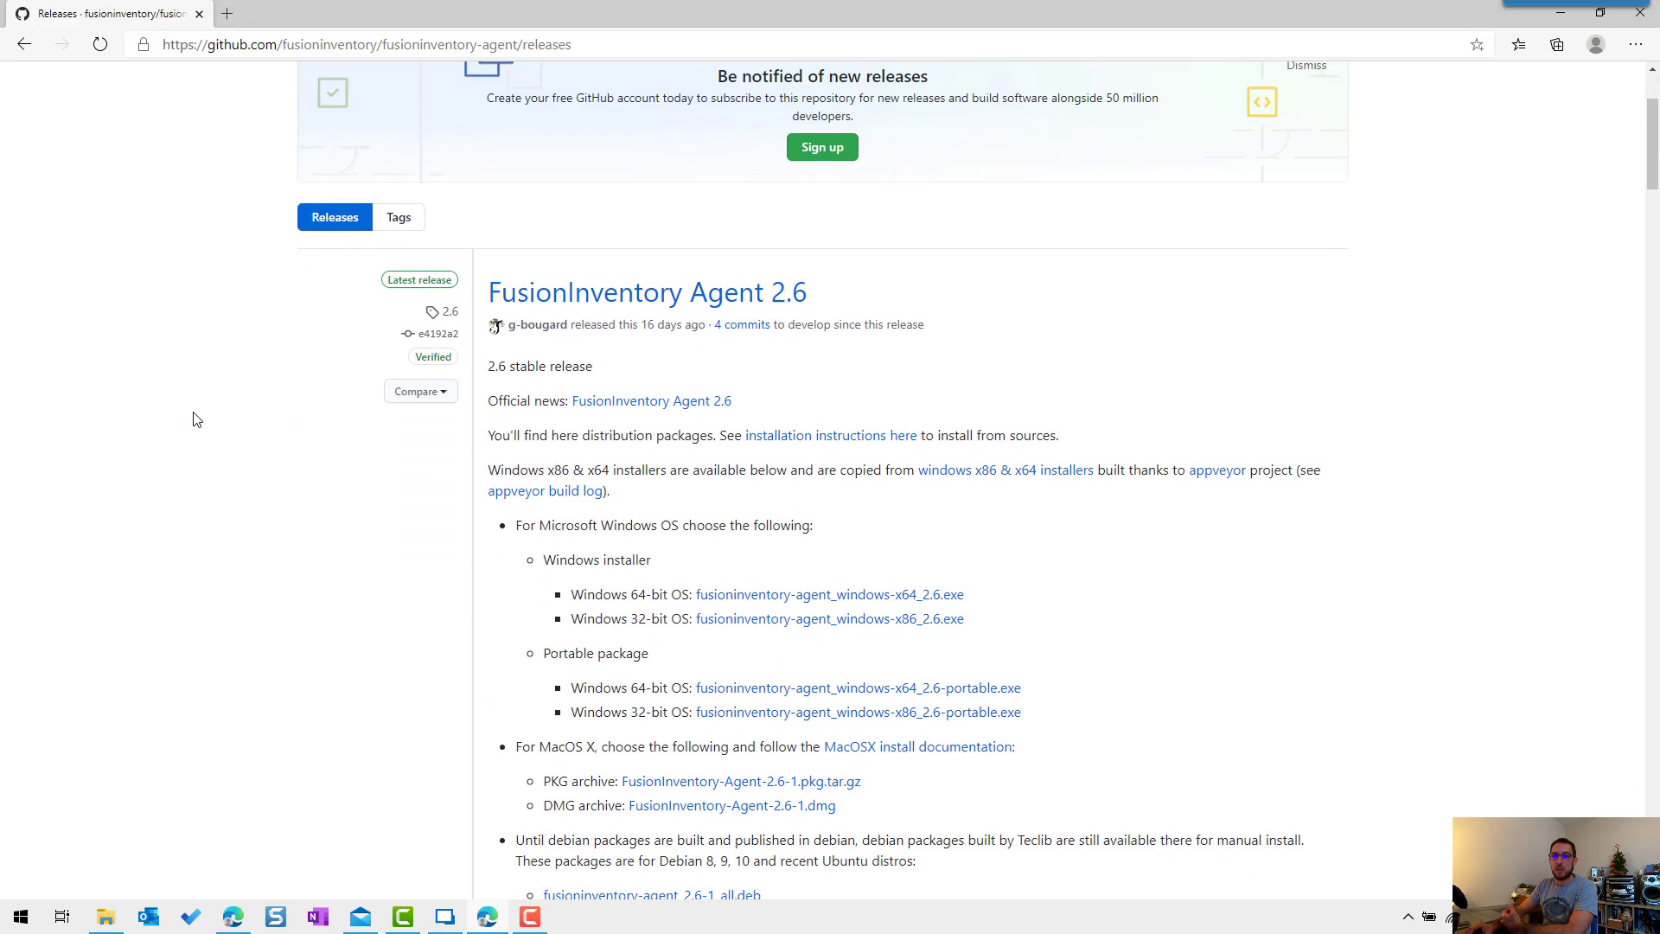
pyautogui.scroll(-2, 199, 420)
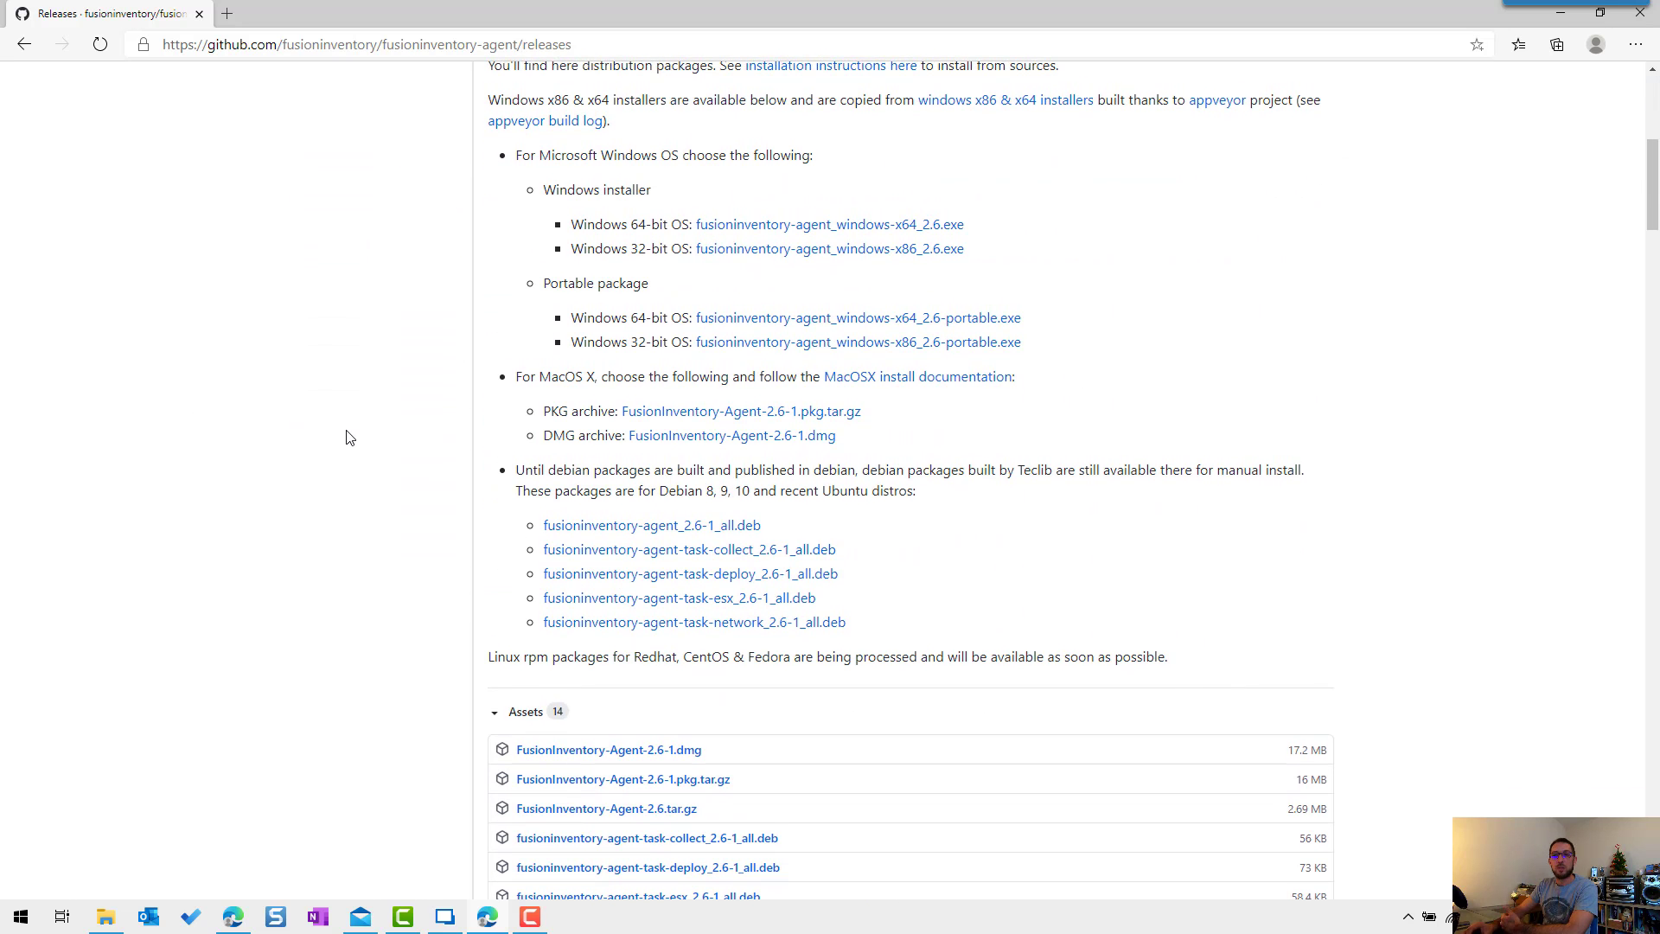
pyautogui.scroll(-3, 349, 438)
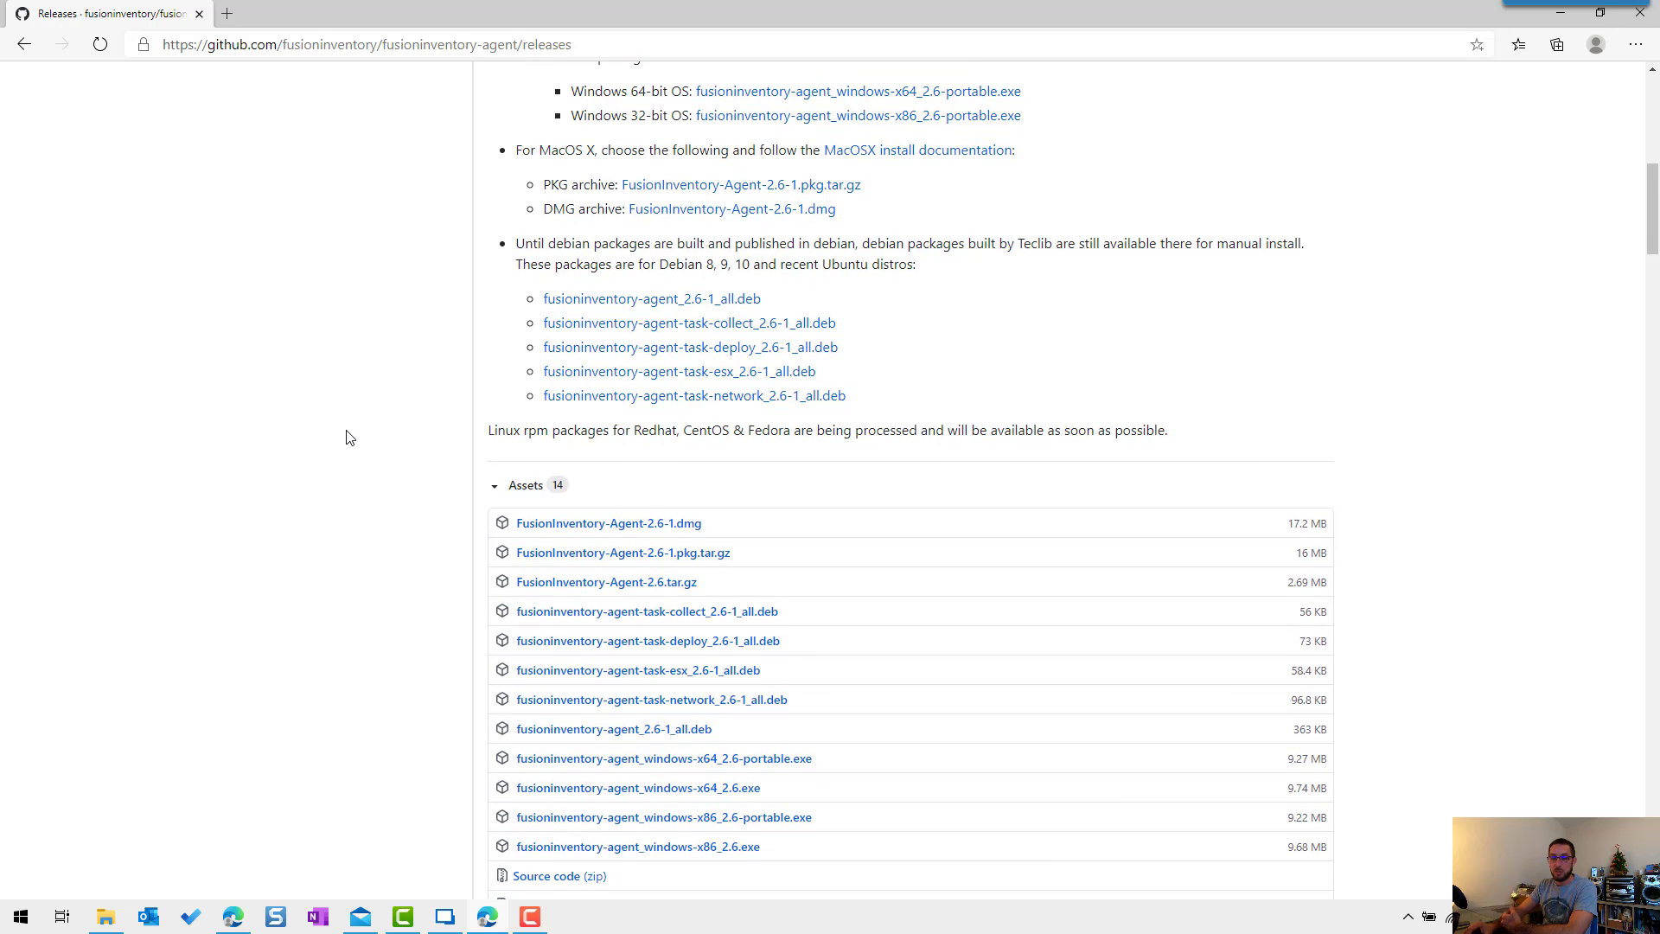
pyautogui.scroll(3, 349, 438)
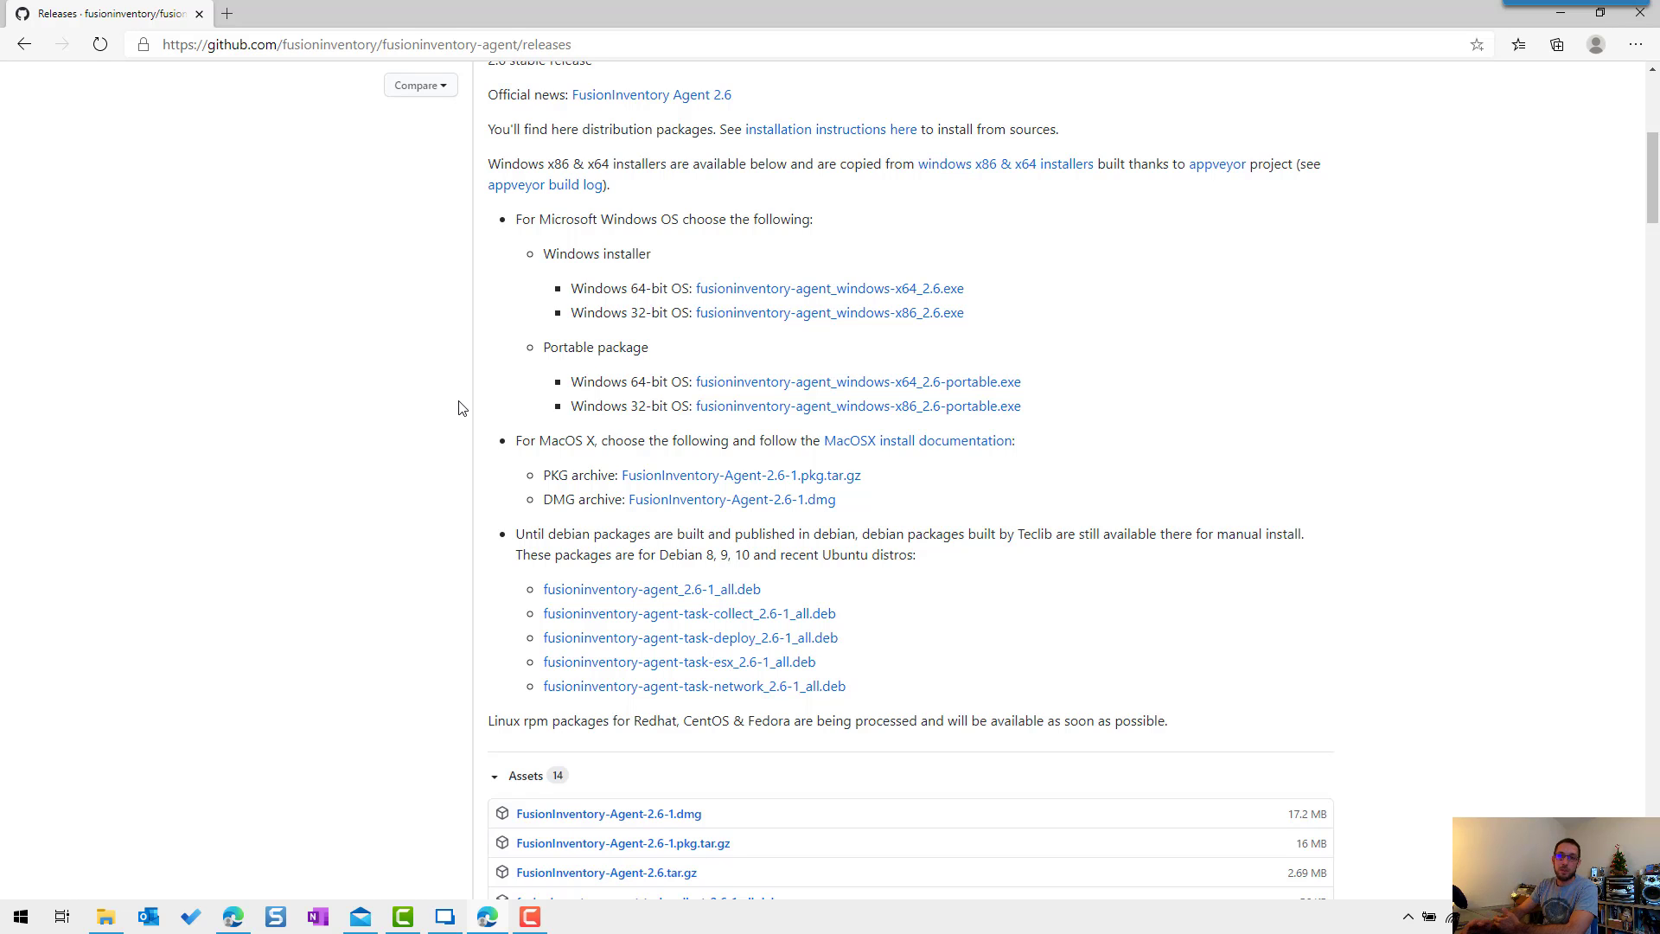
pyautogui.click(790, 292)
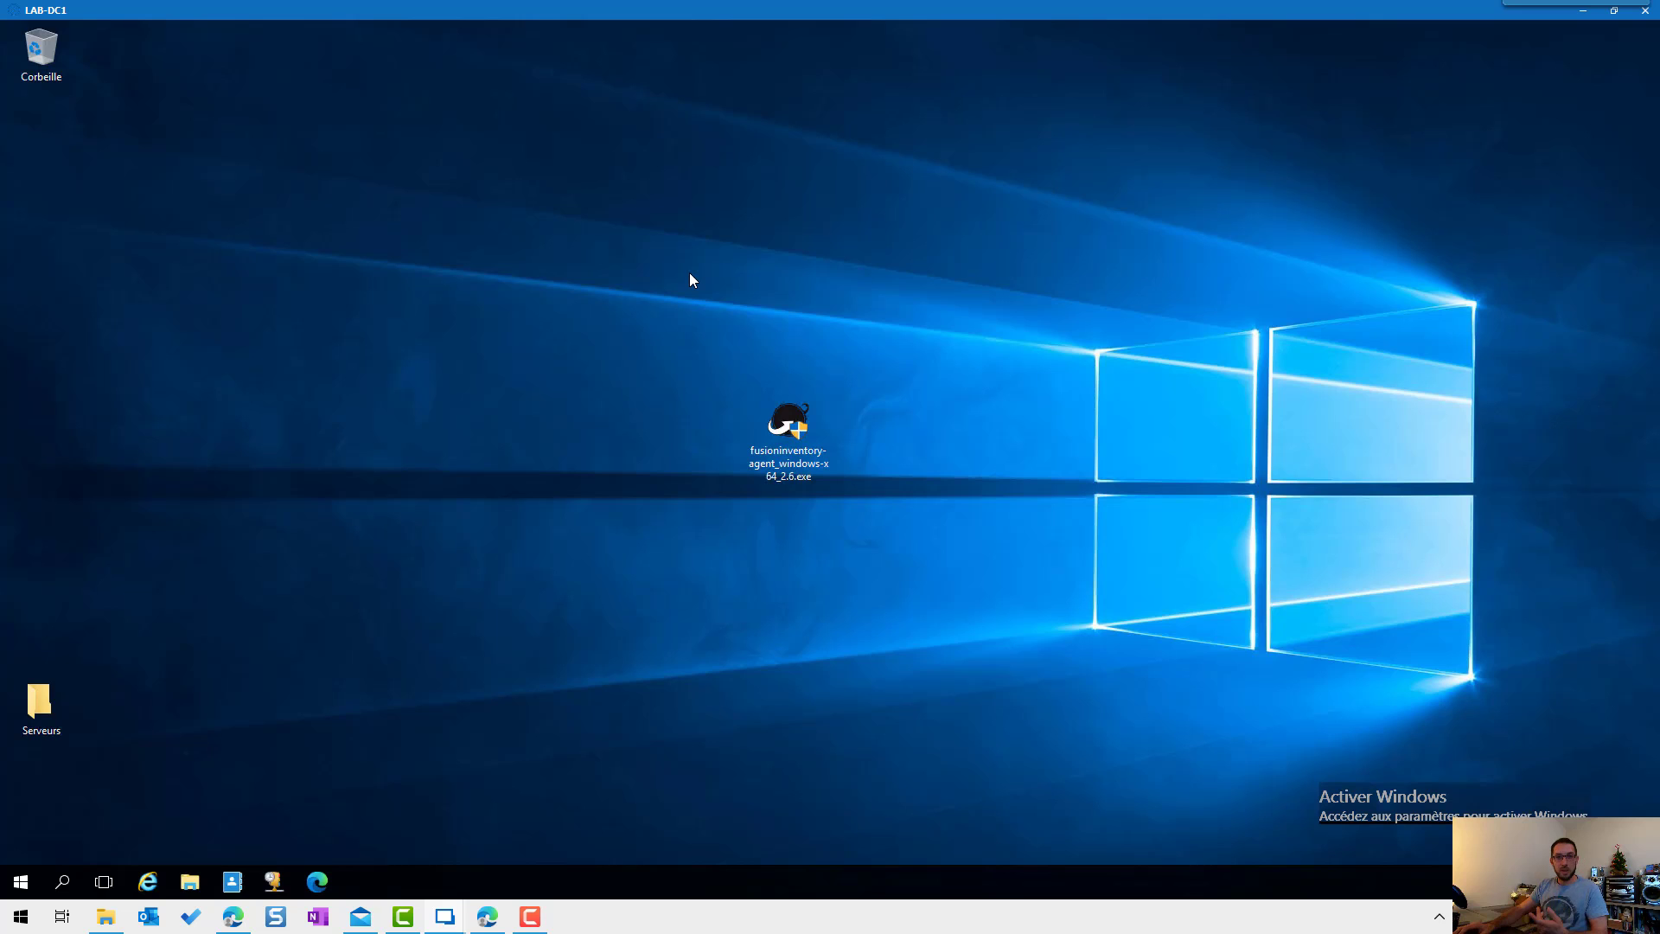
# Step: Run the agent 2.6 installer in French, accept the licence, keep default components and install folder
pyautogui.doubleClick(789, 428)
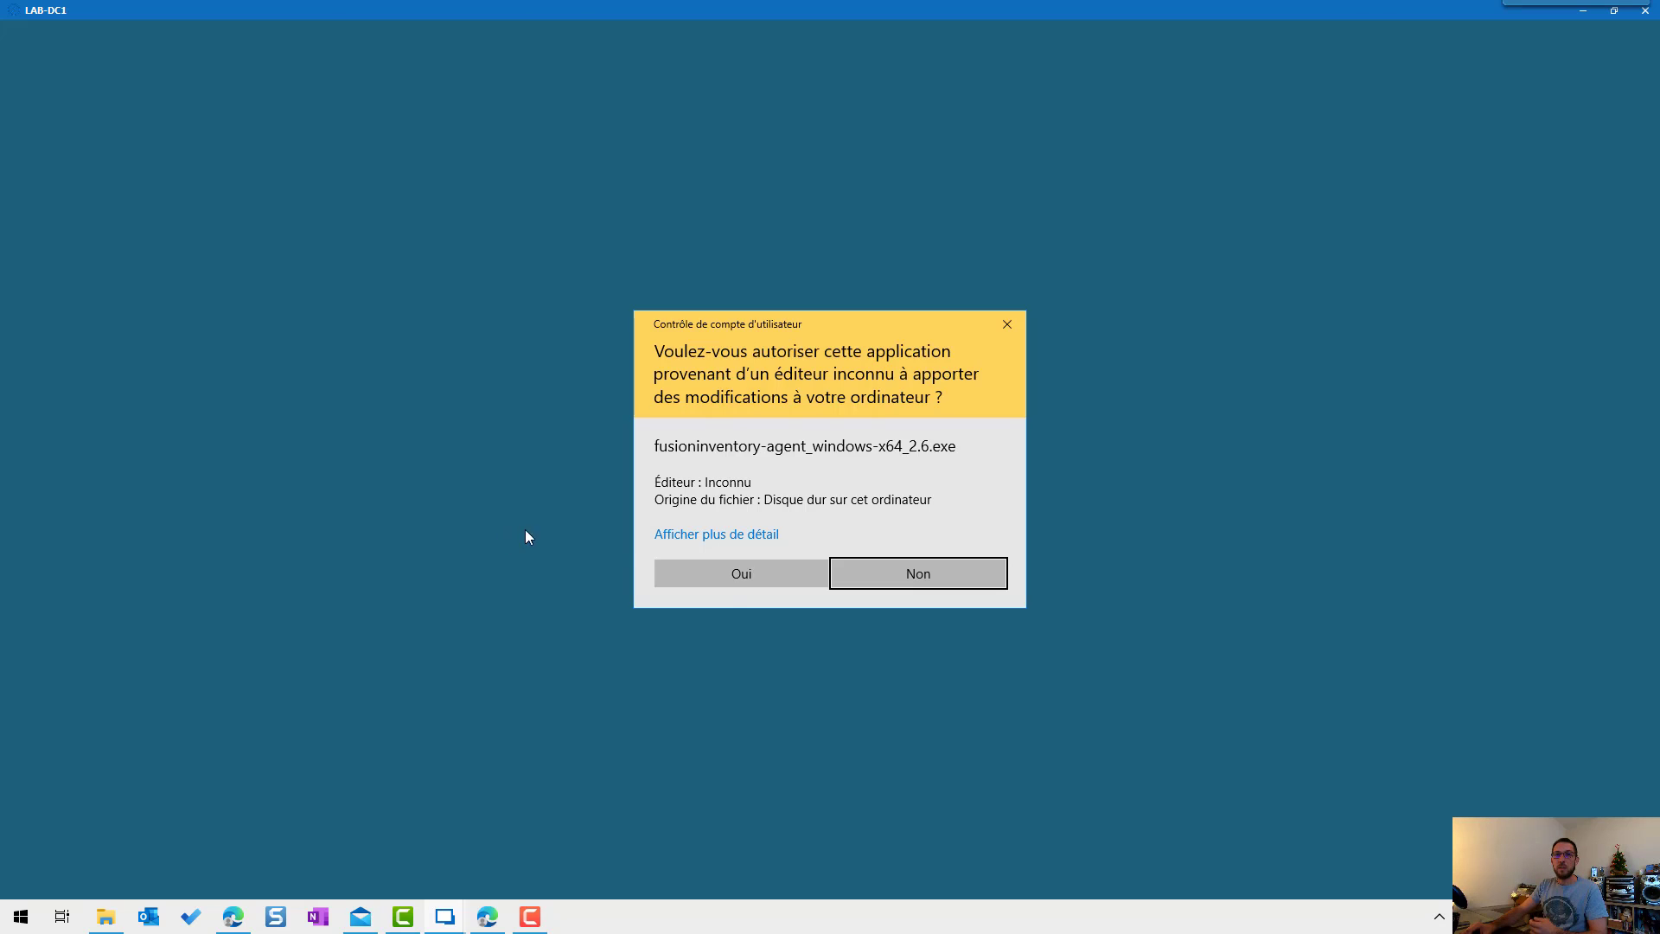
pyautogui.click(724, 579)
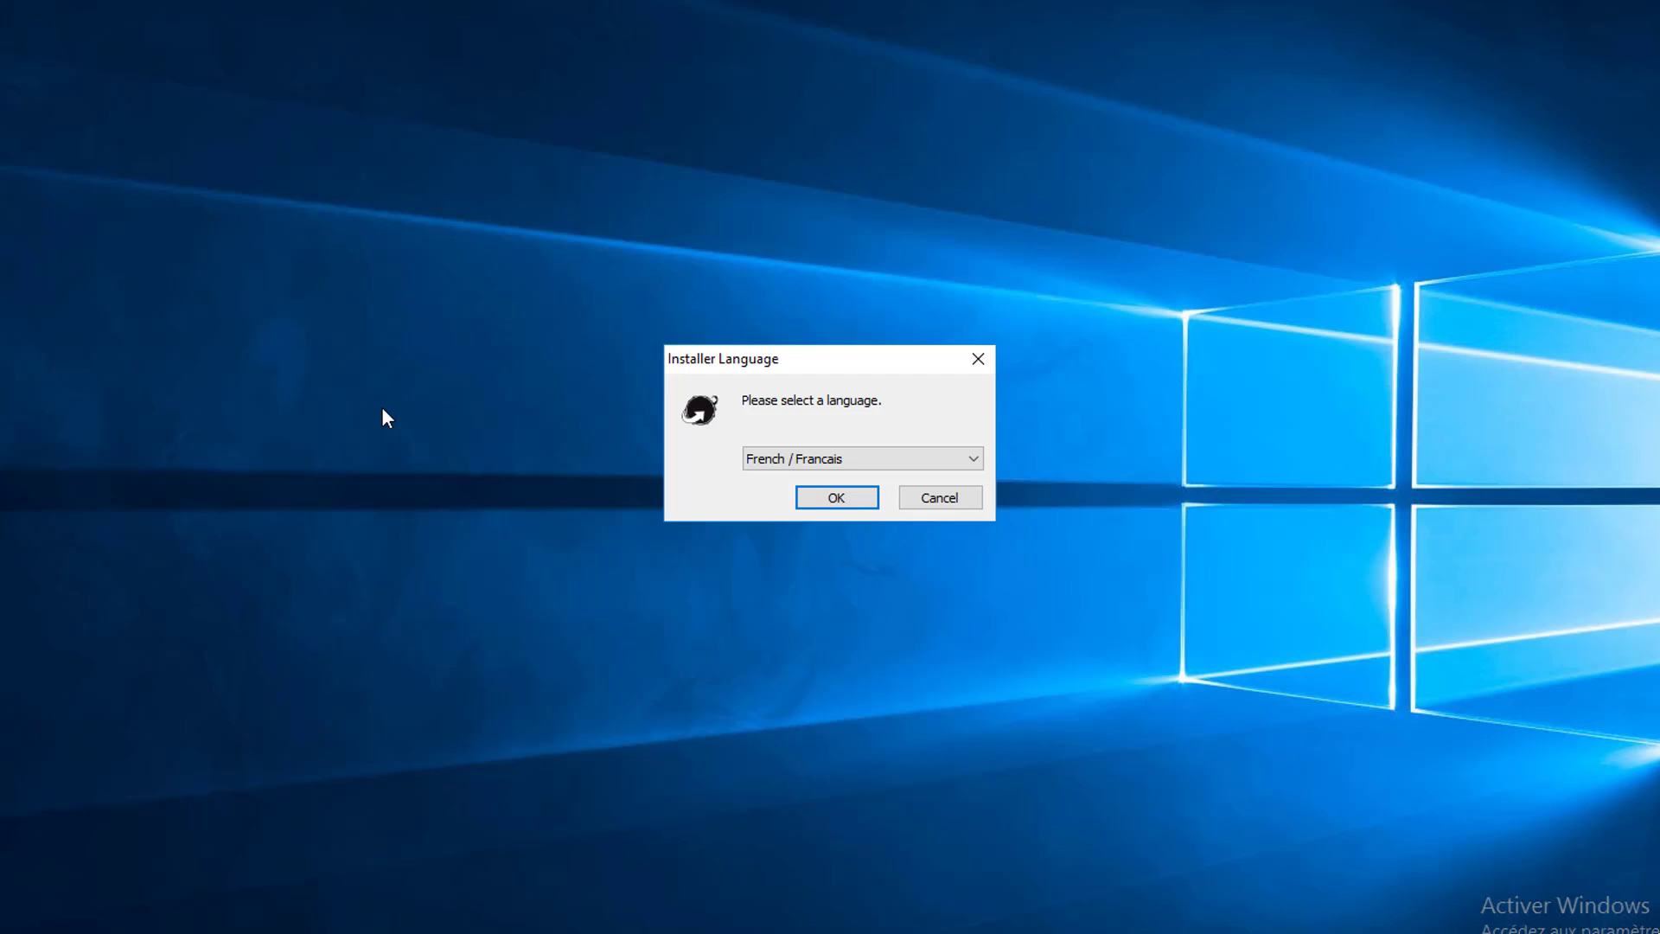
pyautogui.click(834, 498)
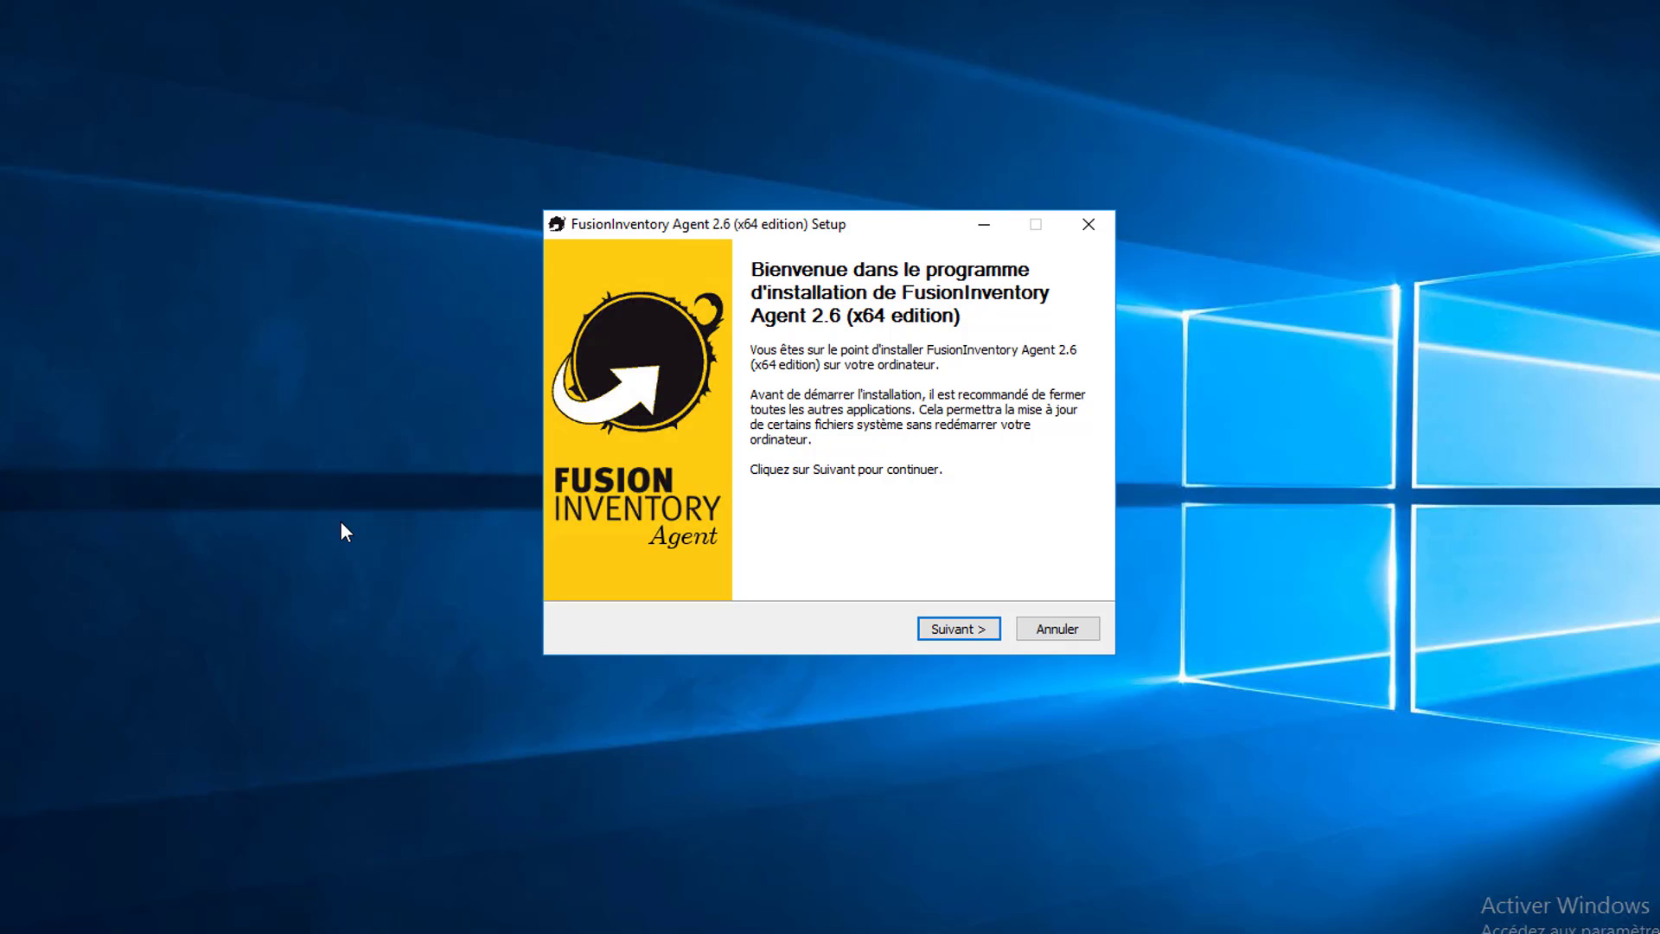
pyautogui.press('Return')
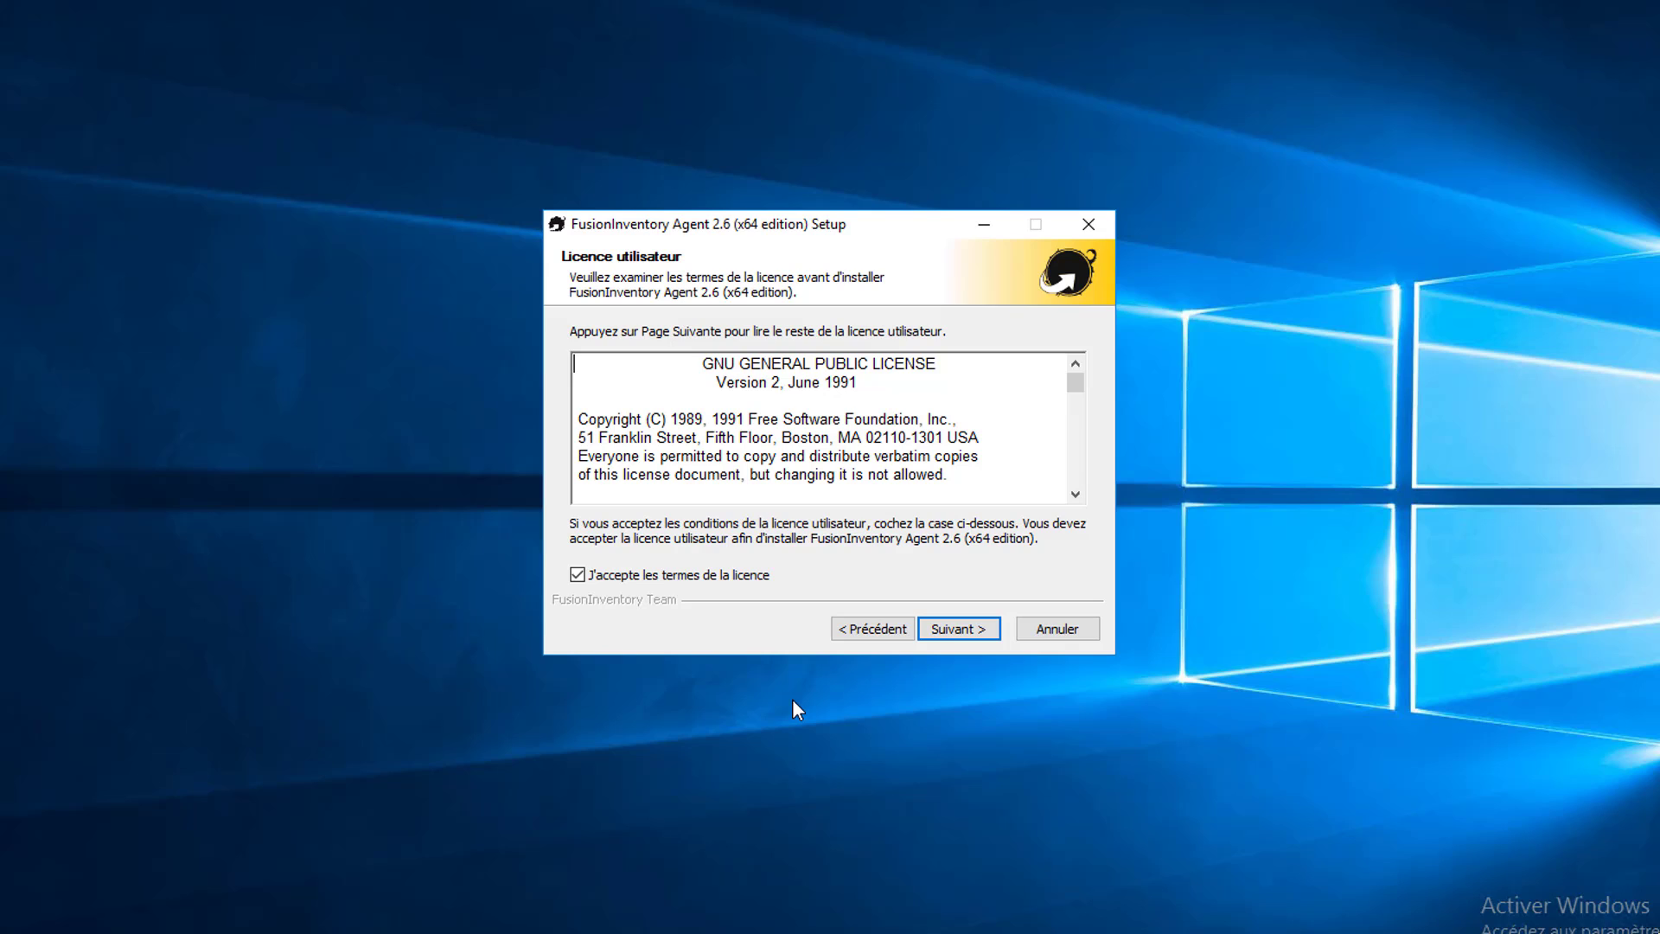
pyautogui.click(959, 628)
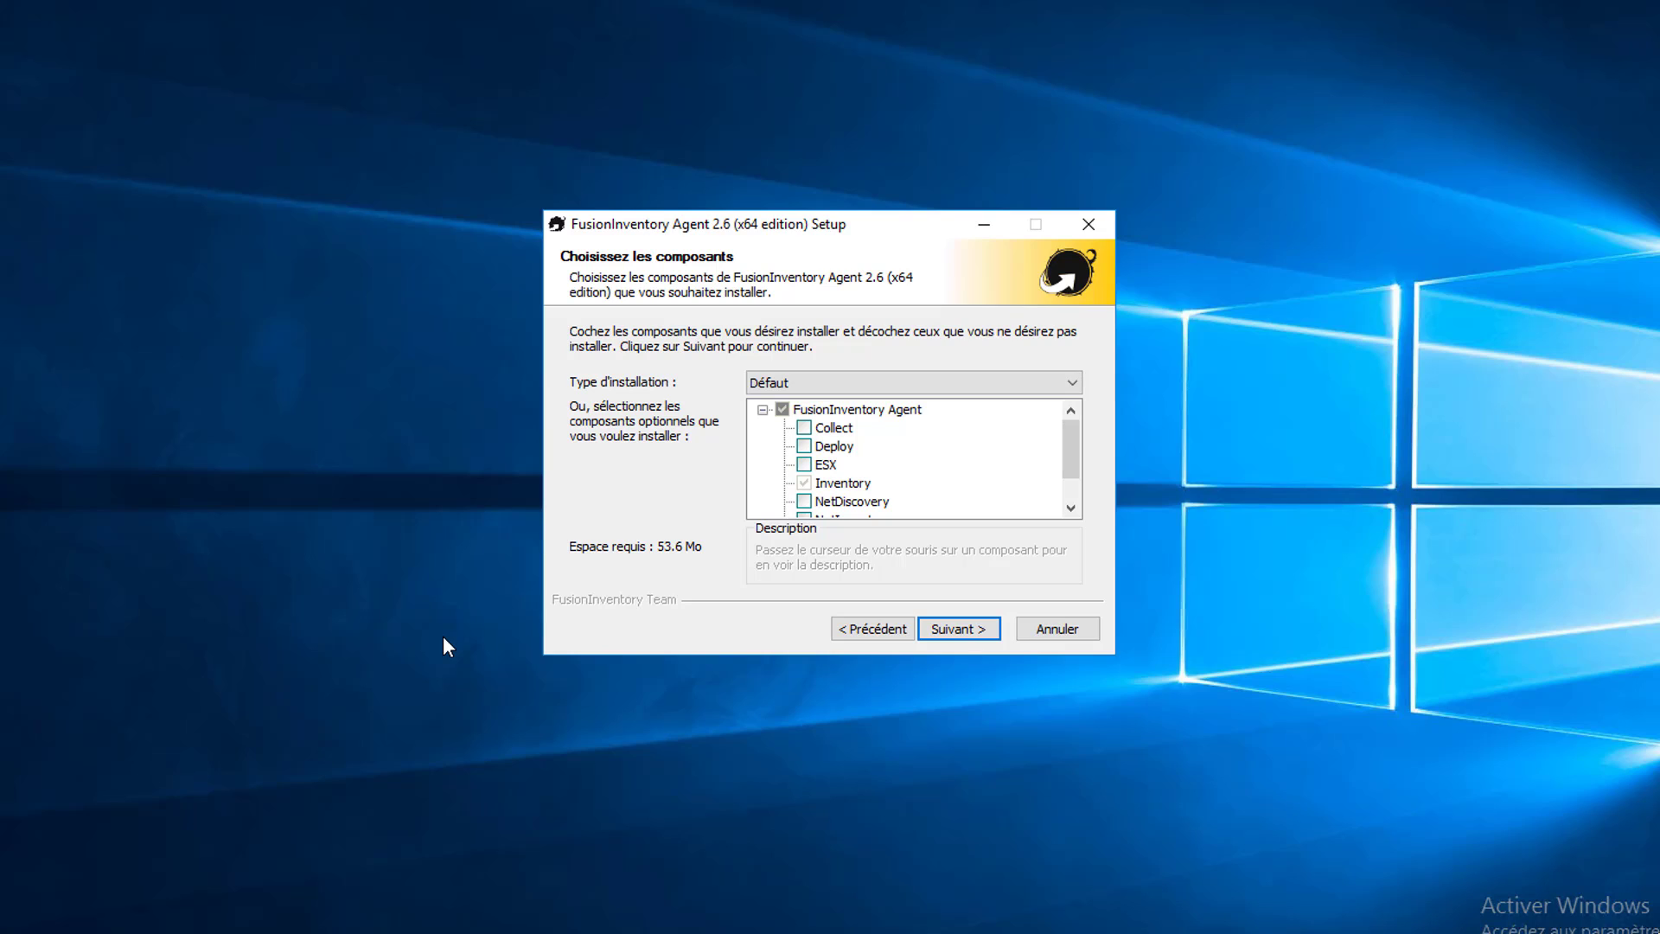
pyautogui.click(956, 646)
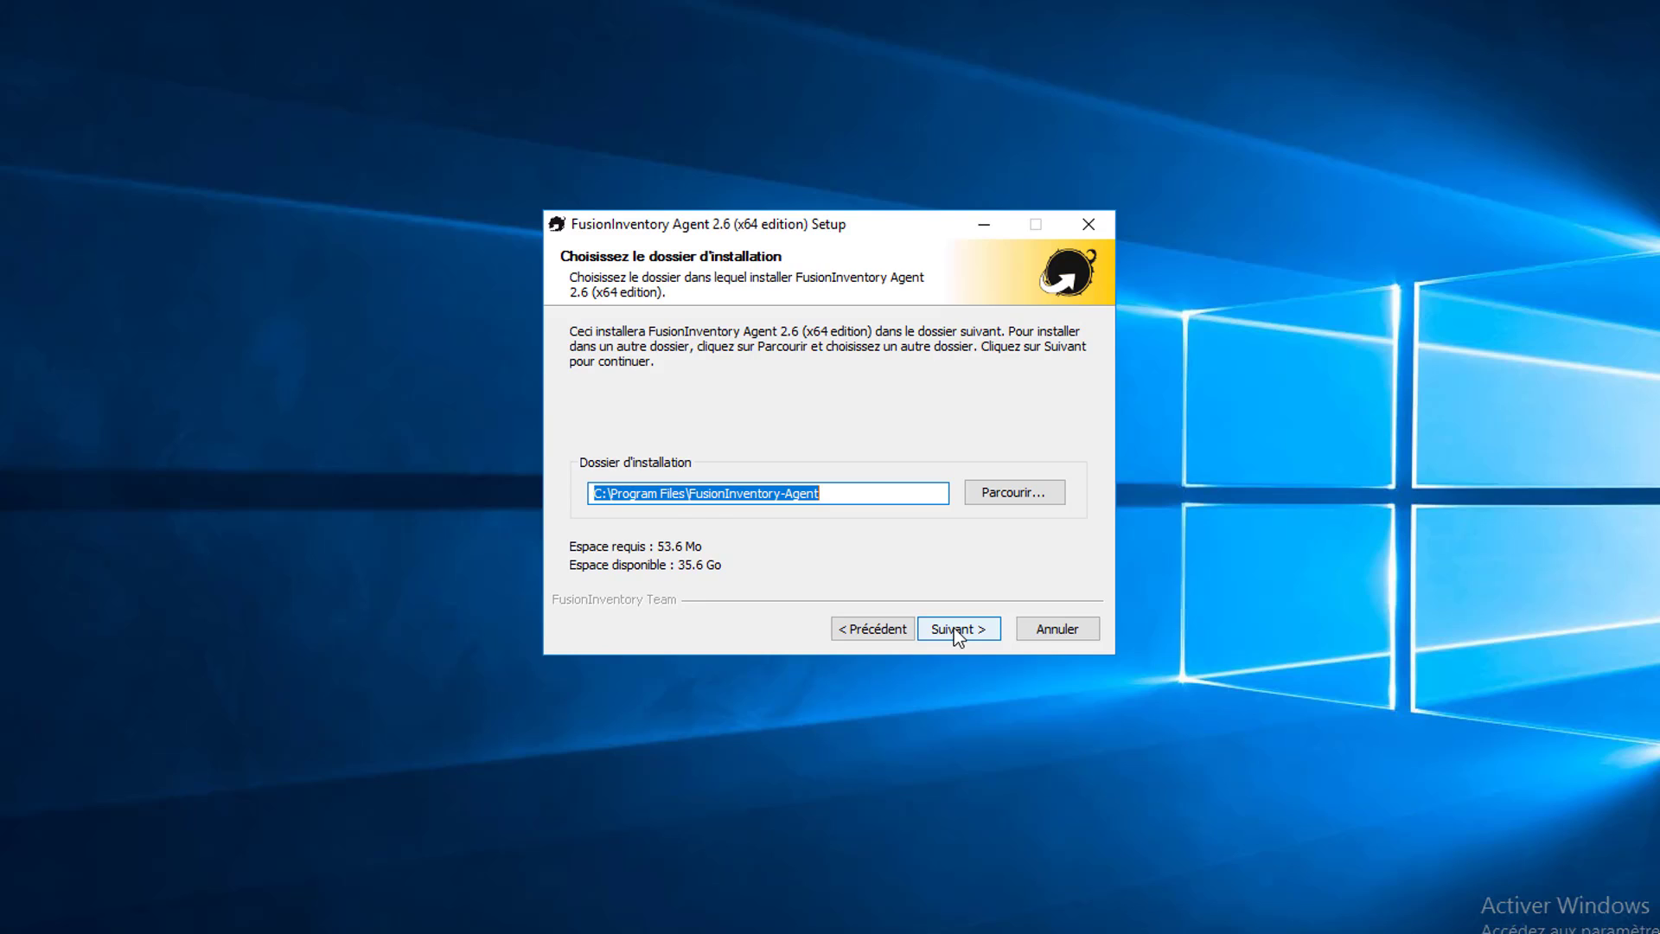
pyautogui.click(954, 629)
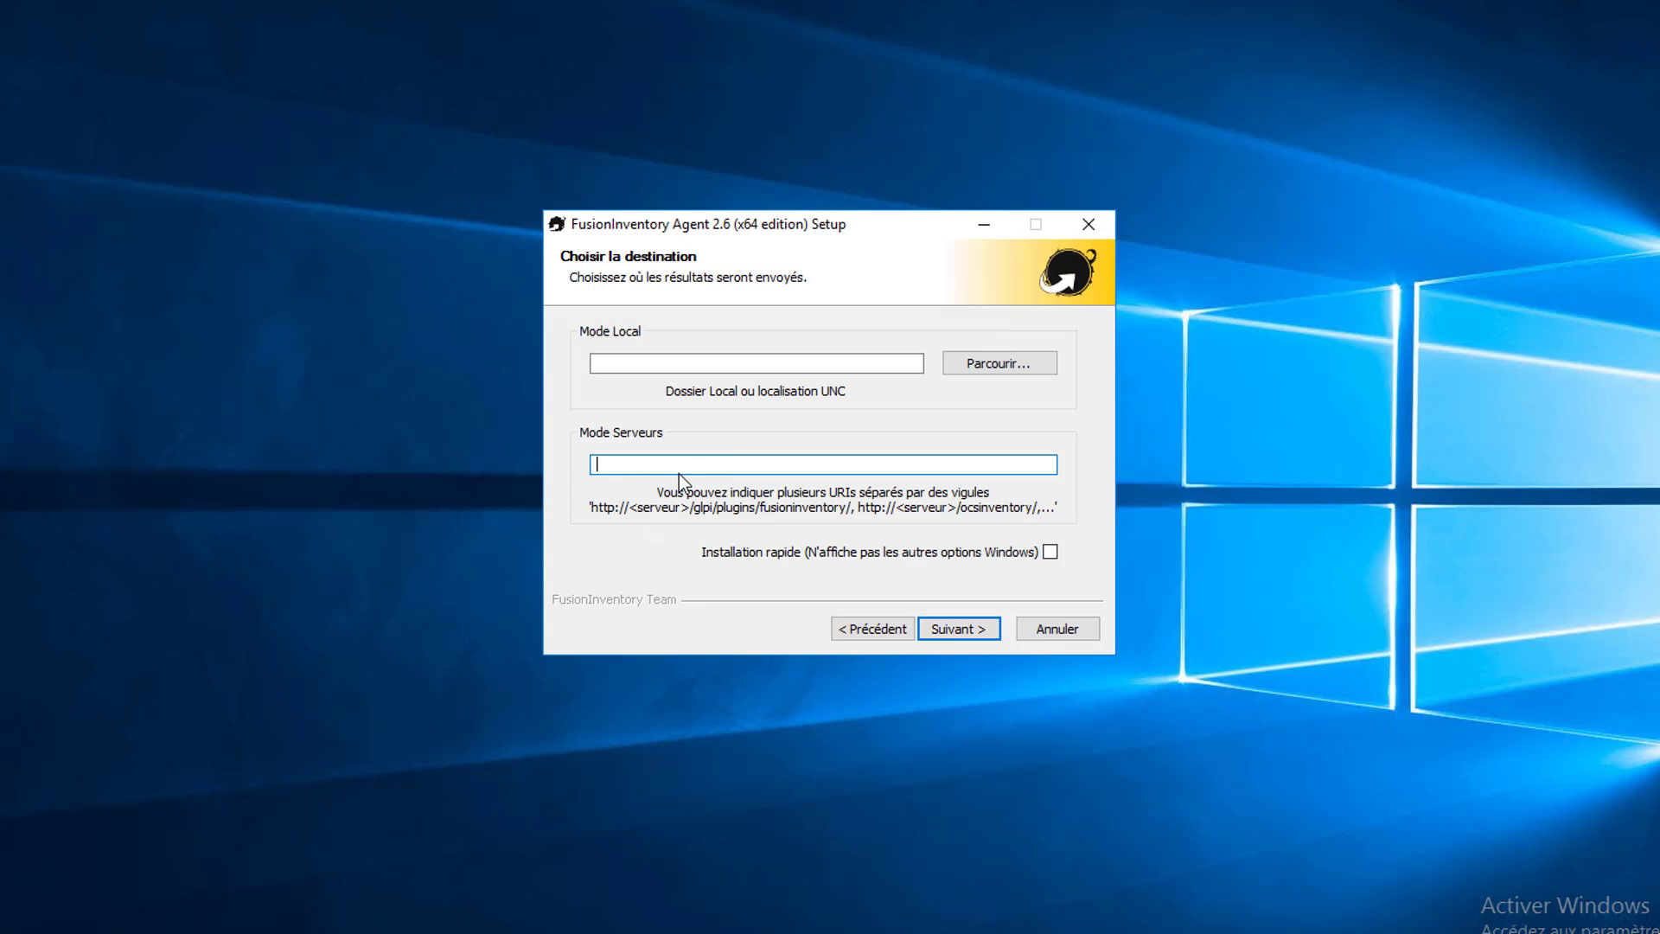
pyautogui.write('https://glpi.rdr-it.fr/plugins/fusioninventory/')
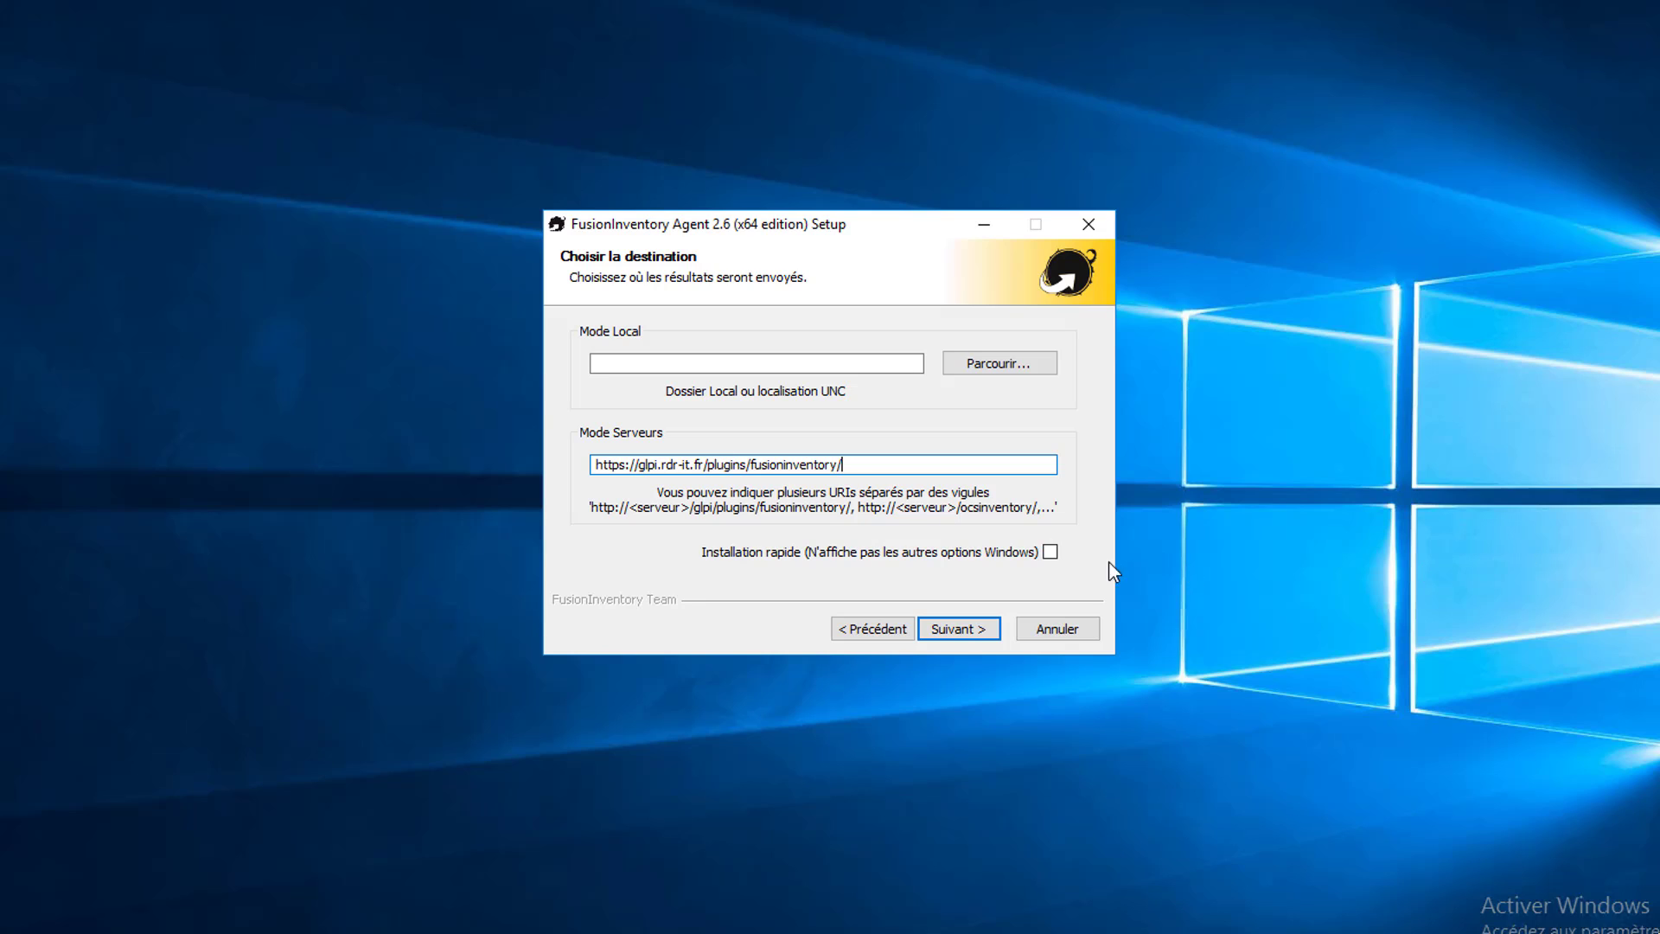
pyautogui.click(958, 637)
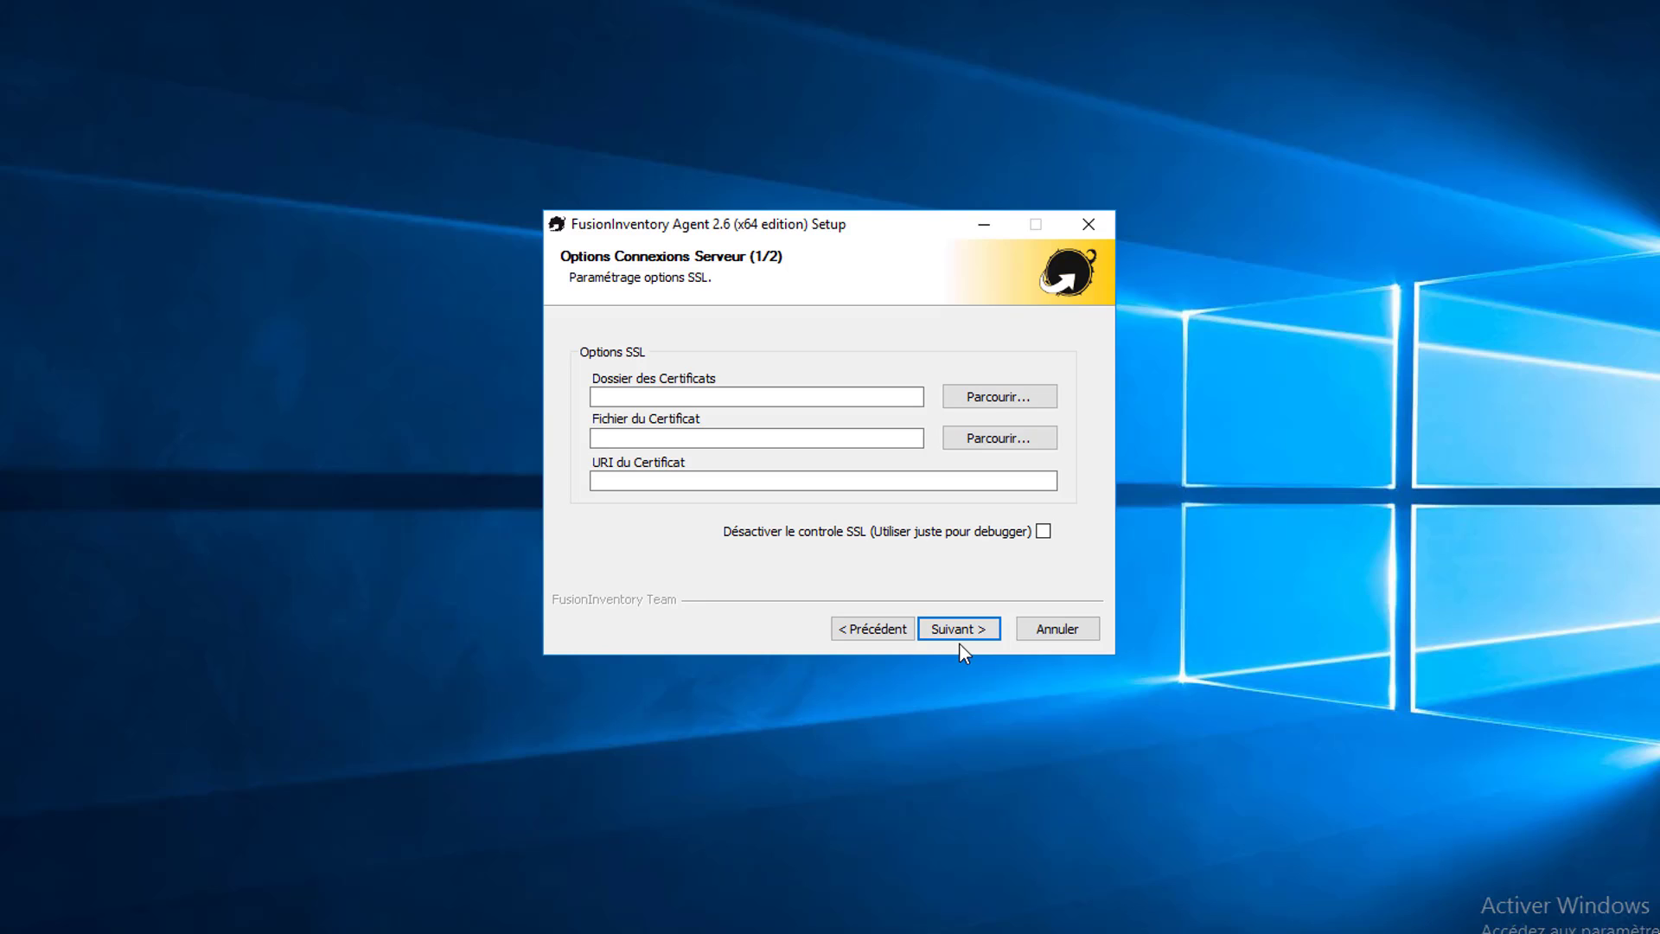
pyautogui.click(959, 635)
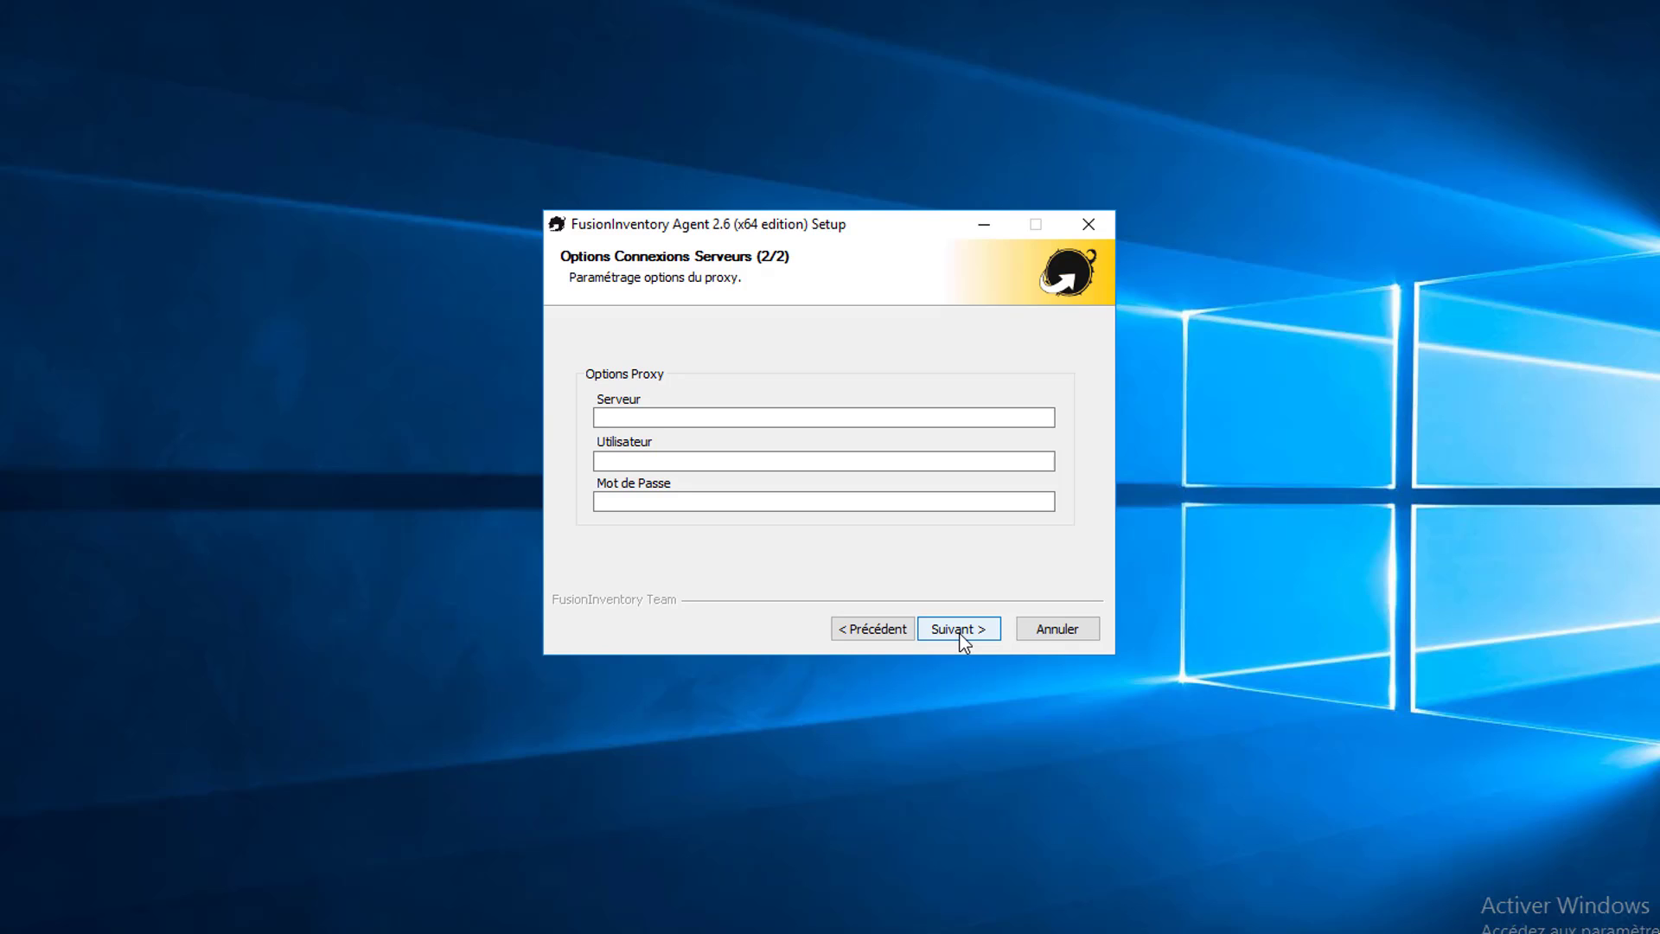
pyautogui.click(960, 634)
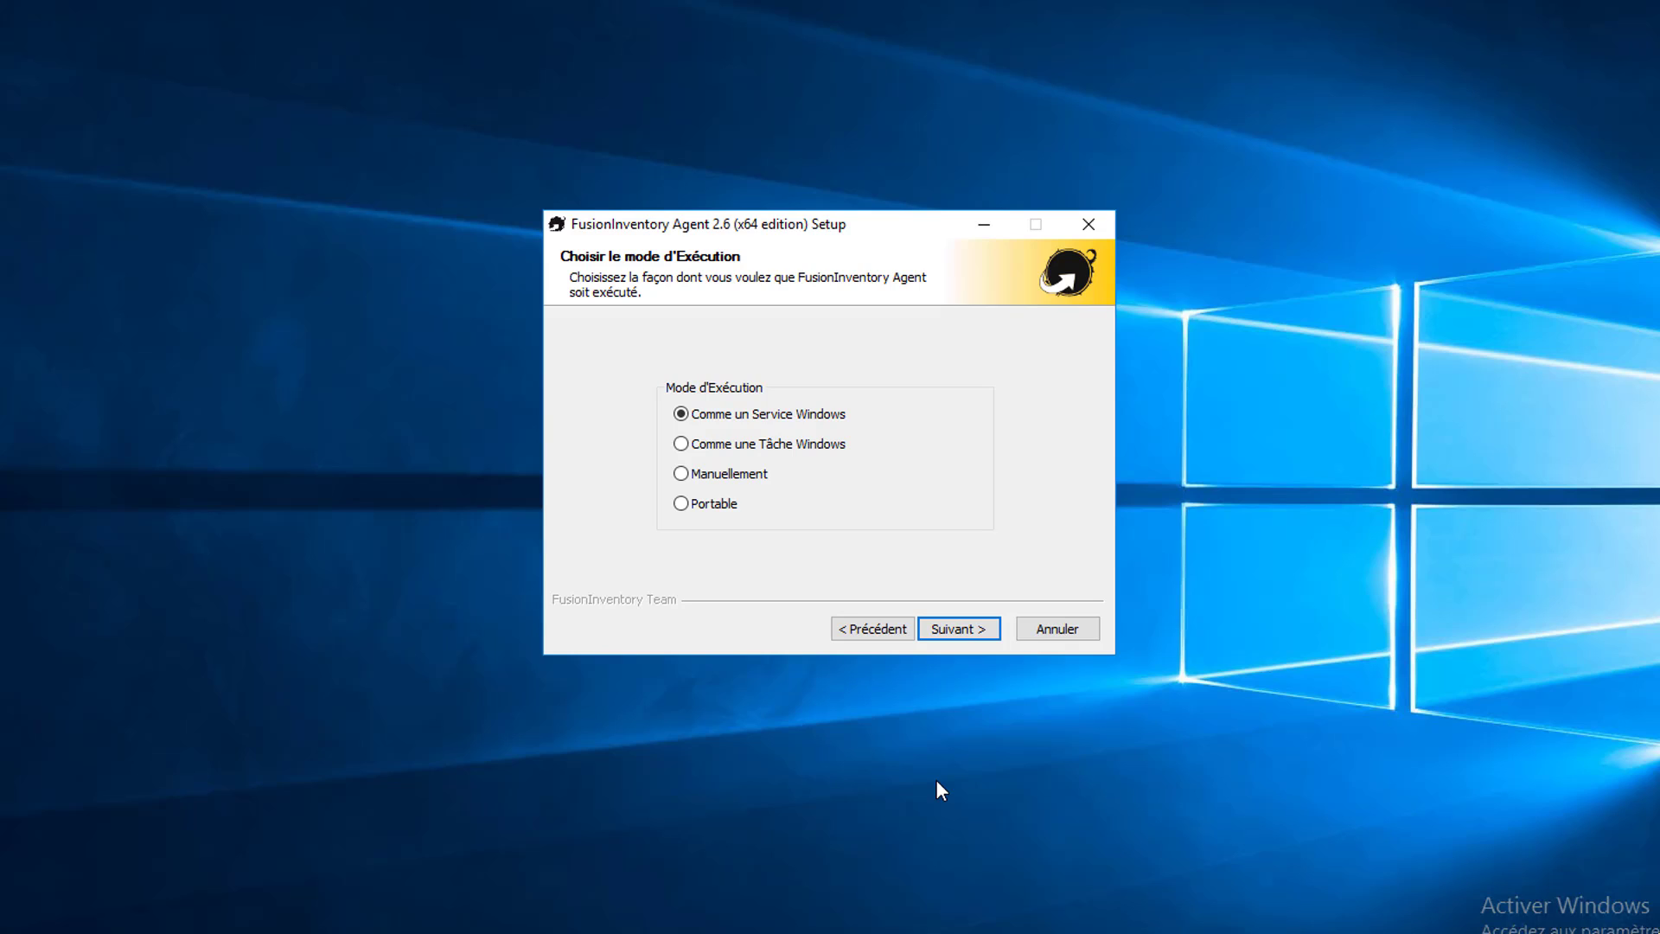
pyautogui.click(974, 641)
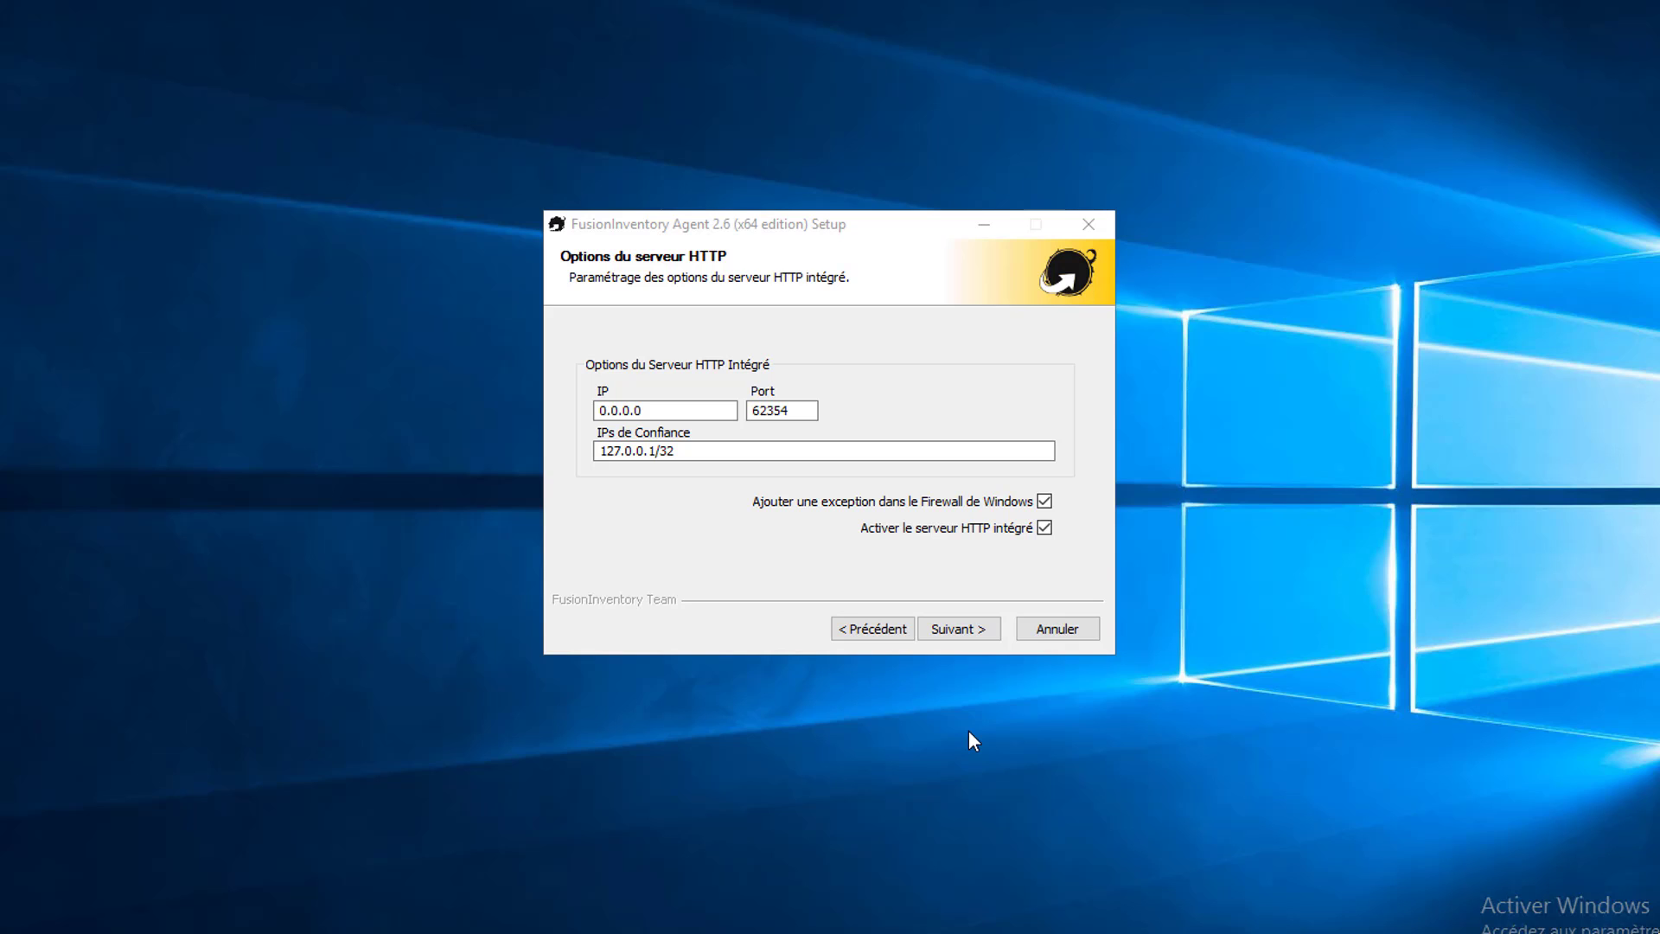
# Step: Keep the default HTTP server options and click into the empty Tag field on Options Diverses
pyautogui.click(958, 629)
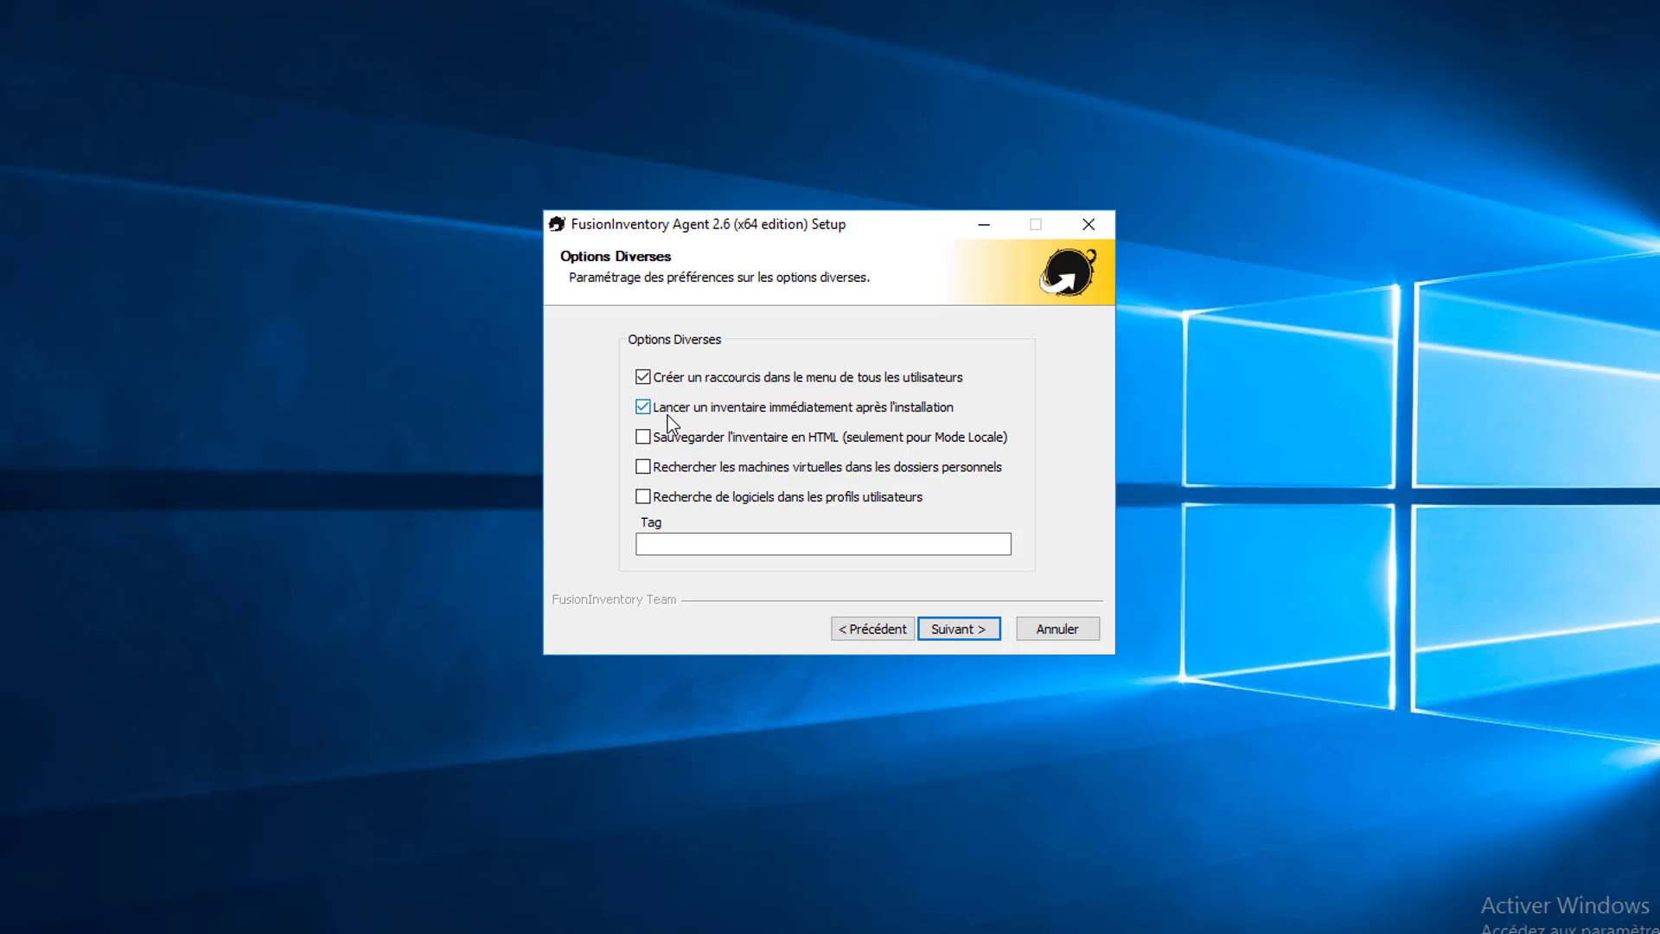
pyautogui.click(644, 543)
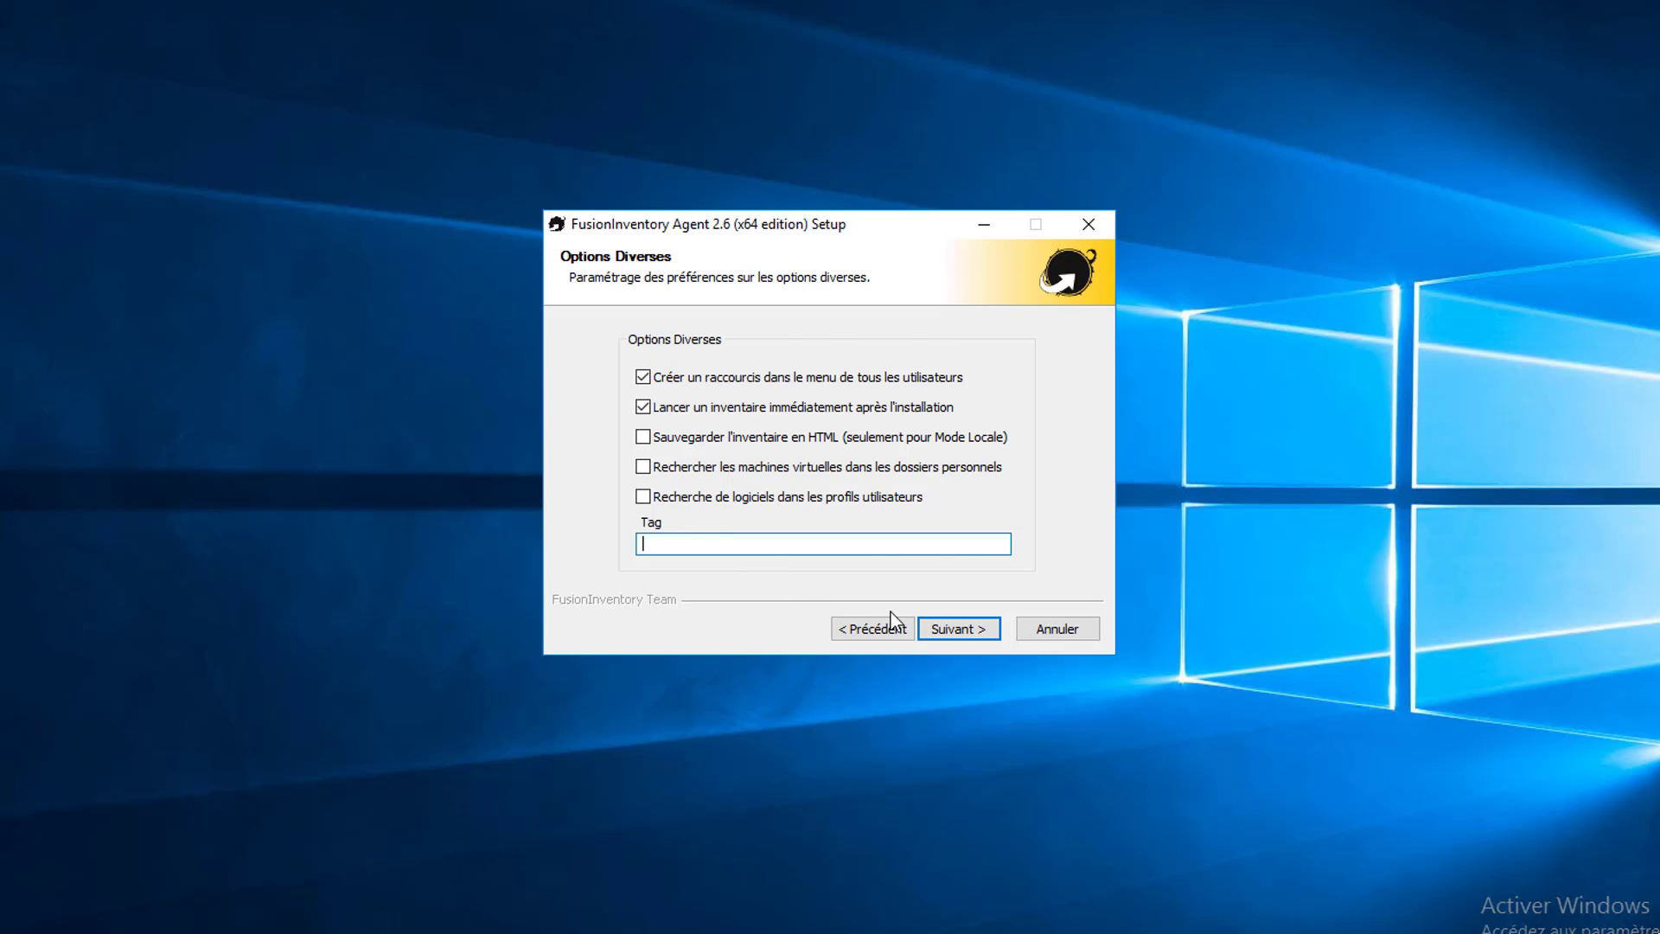
# Step: Keep the default miscellaneous and advanced options, set debug level 2, and install FusionInventory Agent 2.6
pyautogui.press('Return')
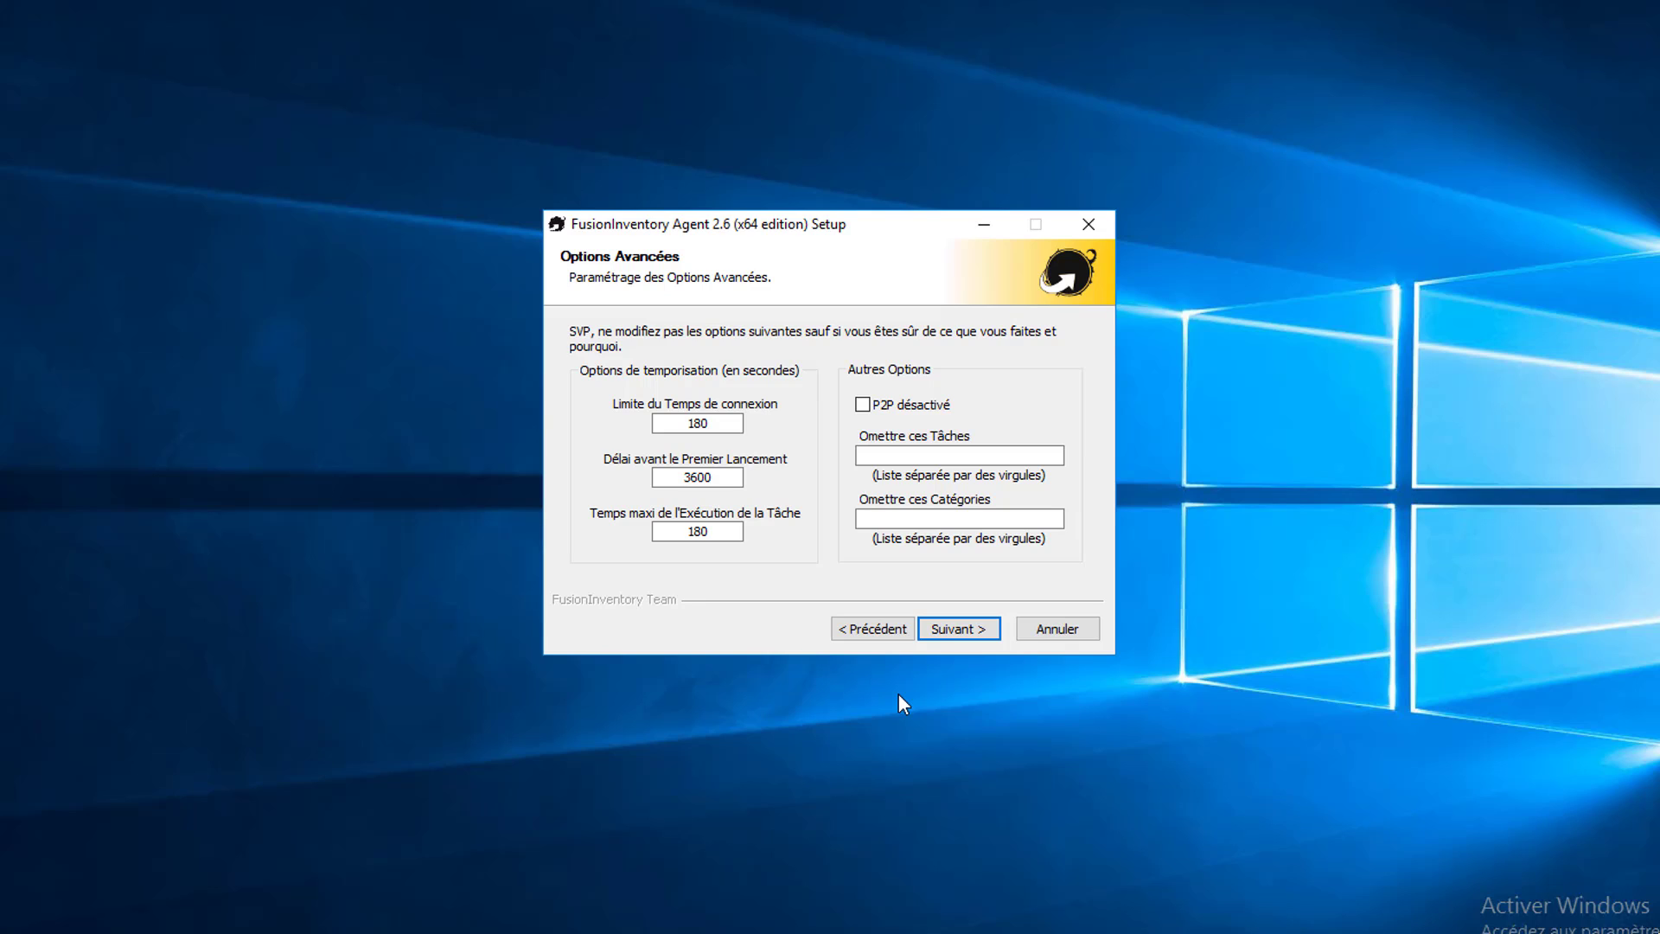
pyautogui.click(975, 636)
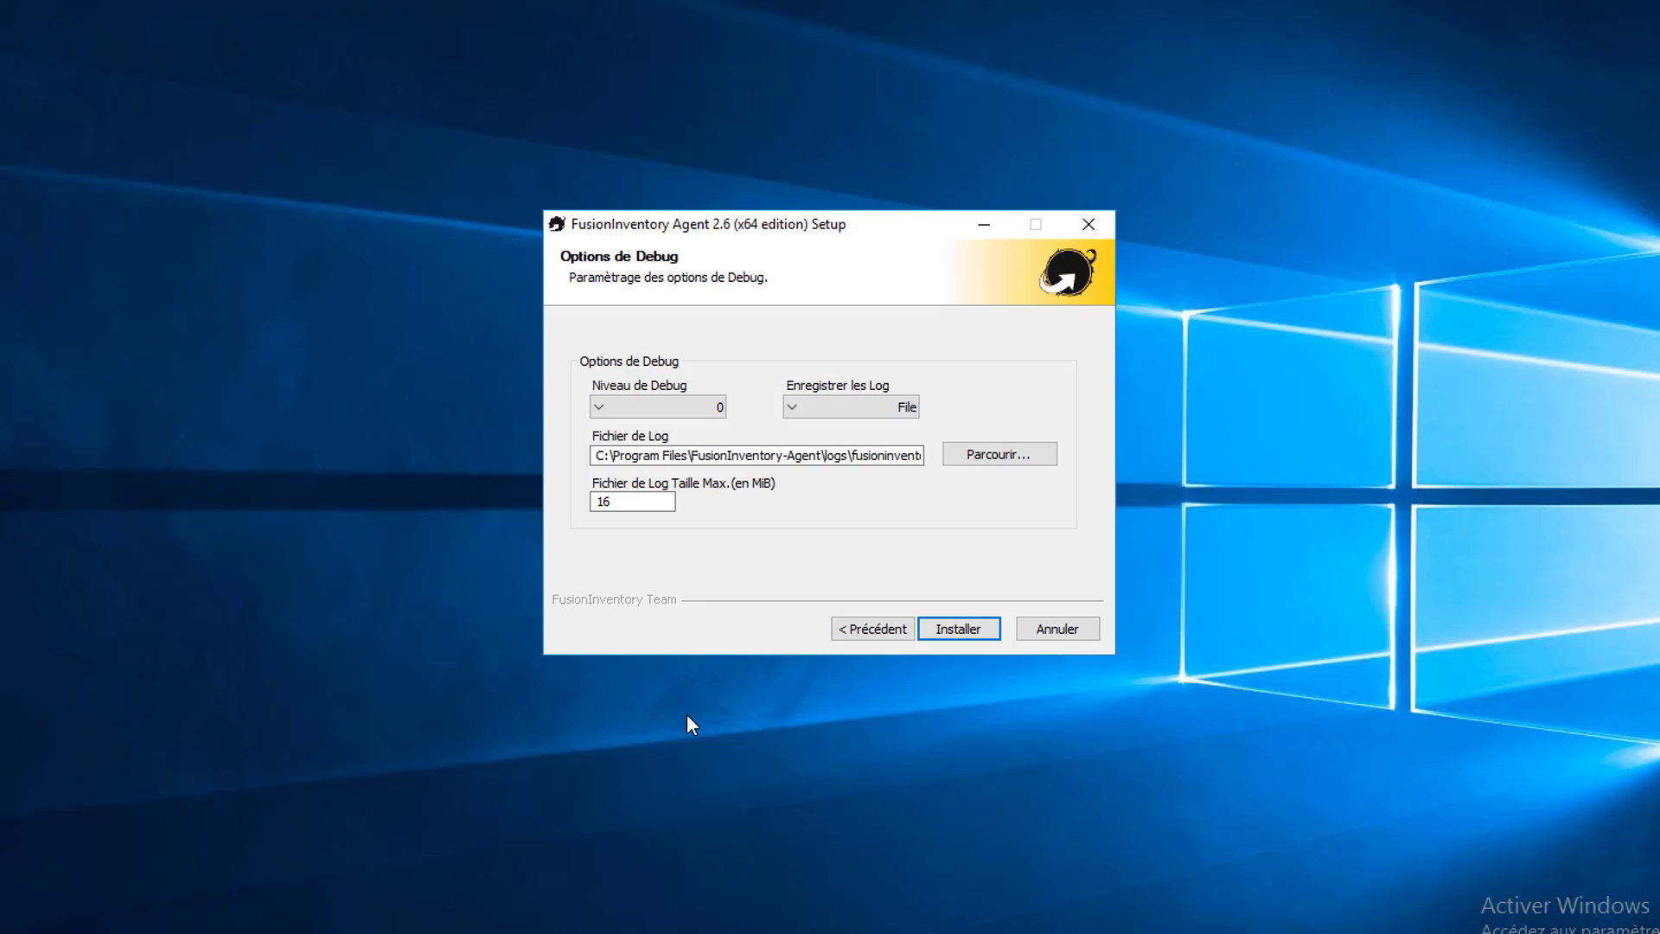
pyautogui.click(717, 408)
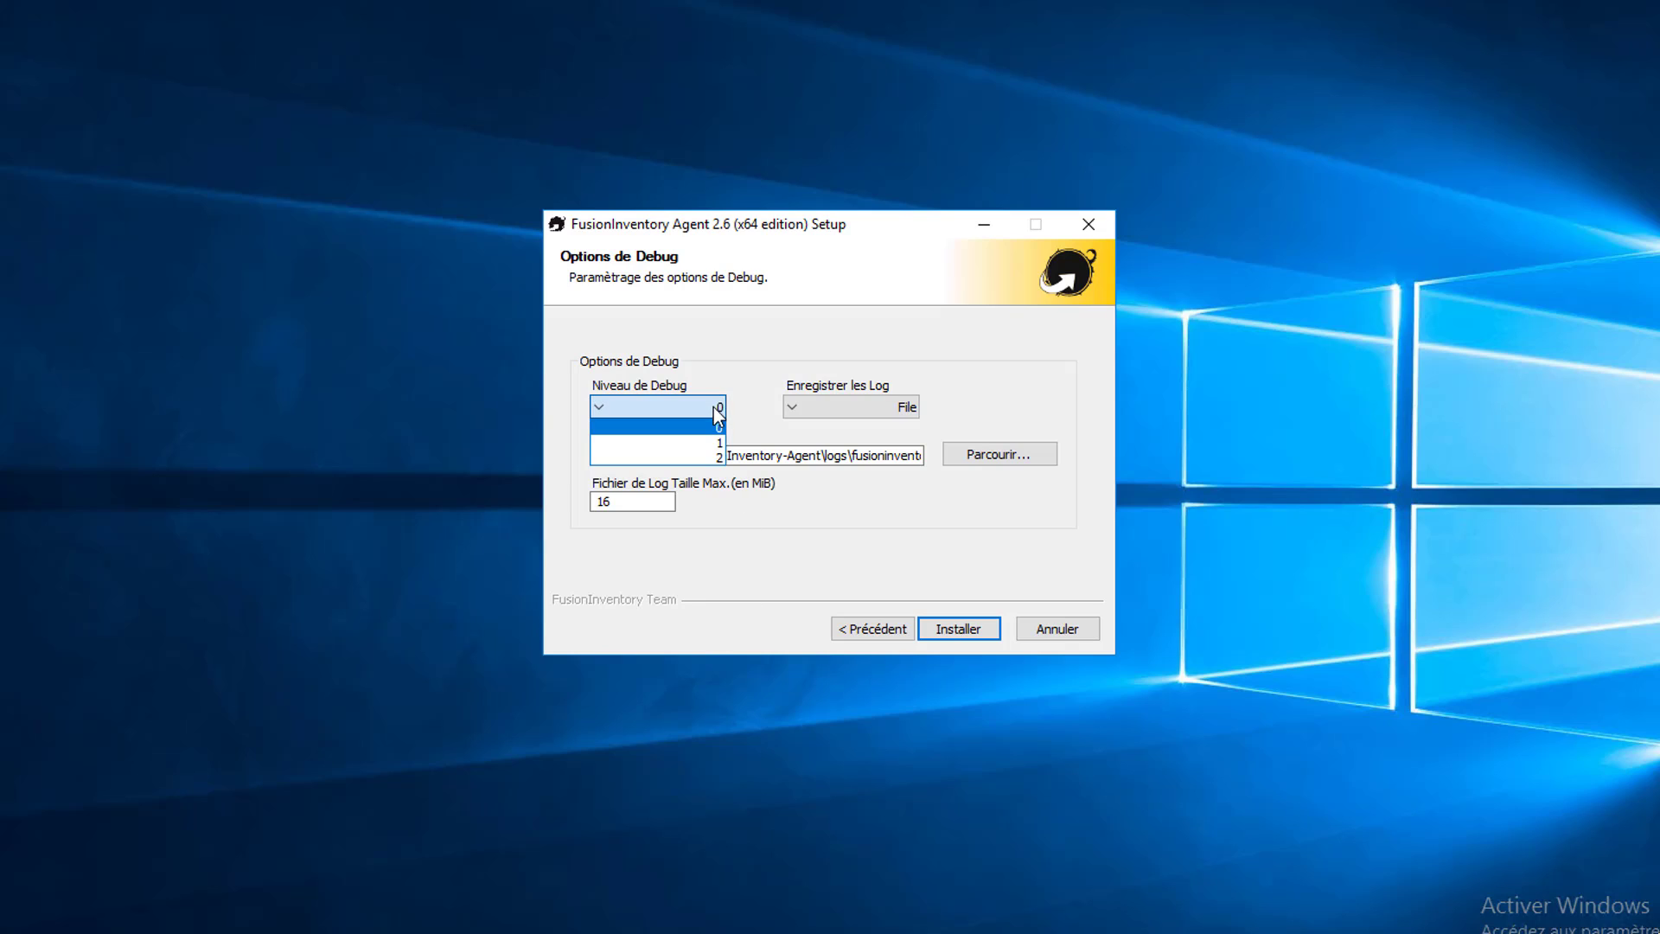
pyautogui.click(716, 458)
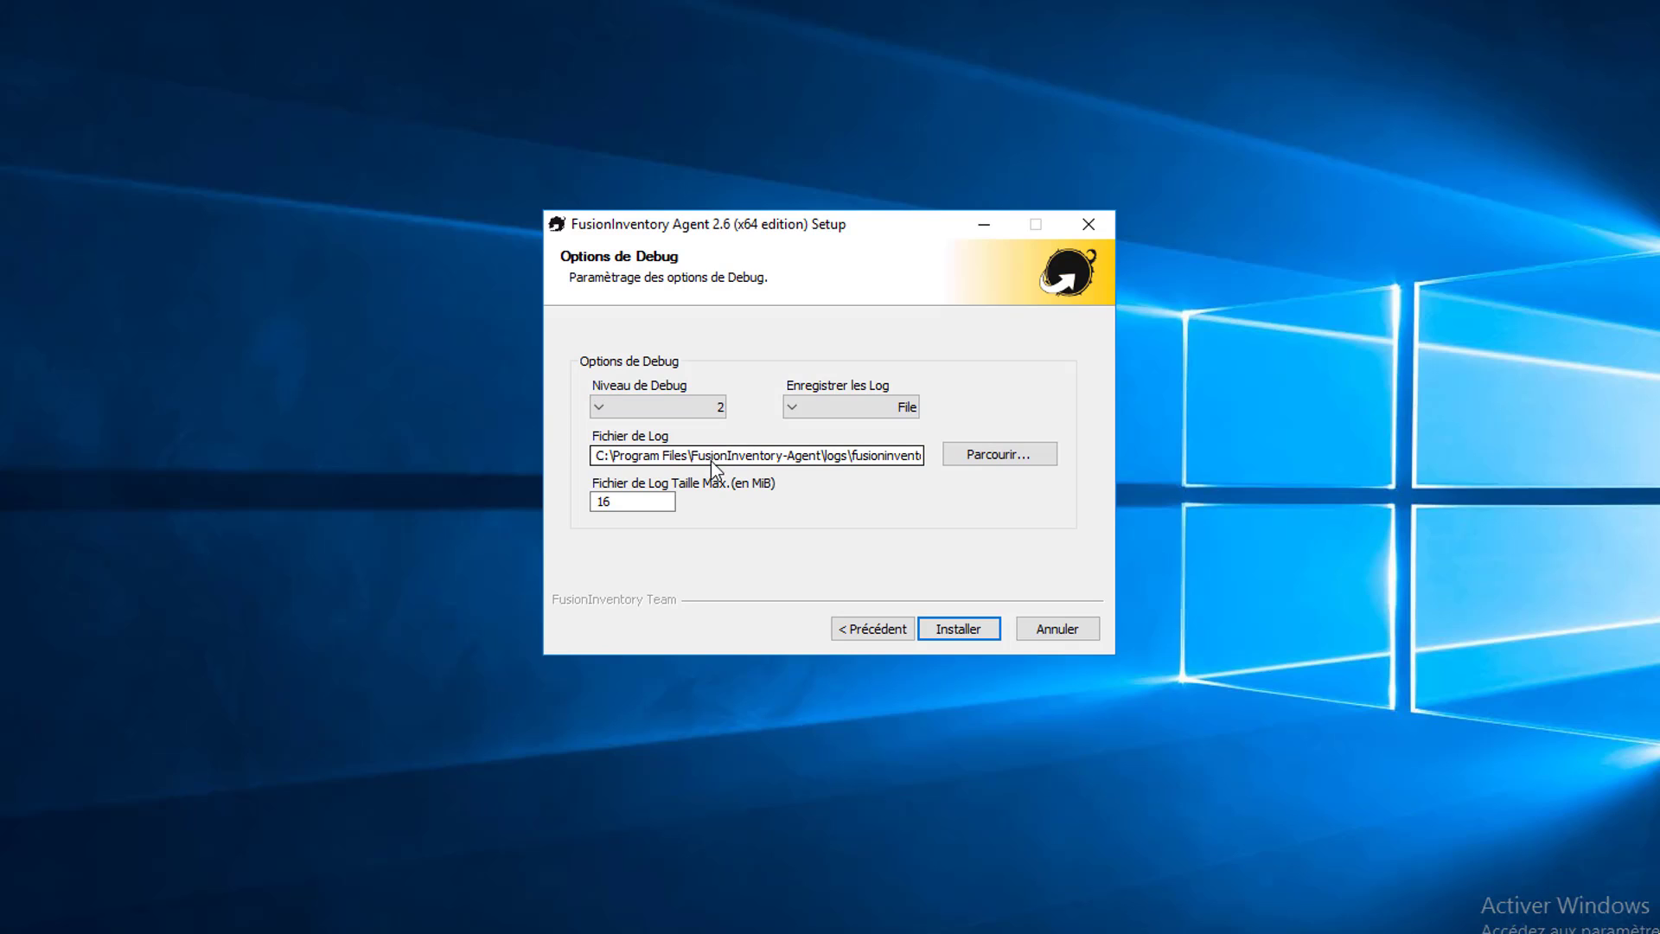
pyautogui.click(957, 630)
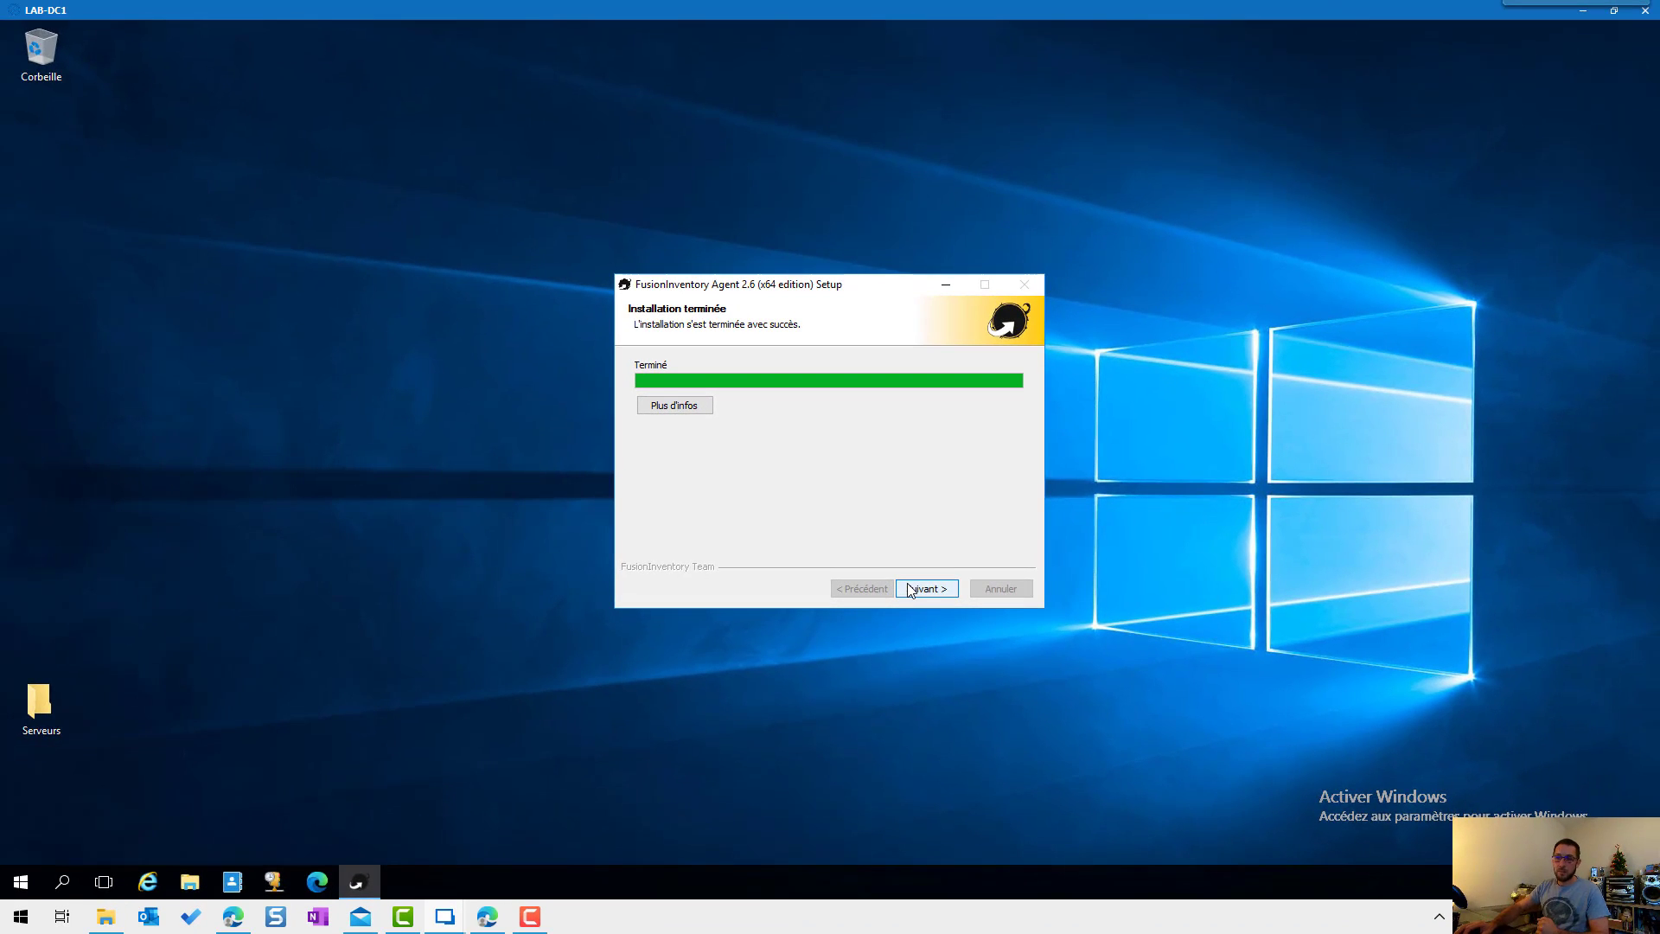
pyautogui.click(911, 590)
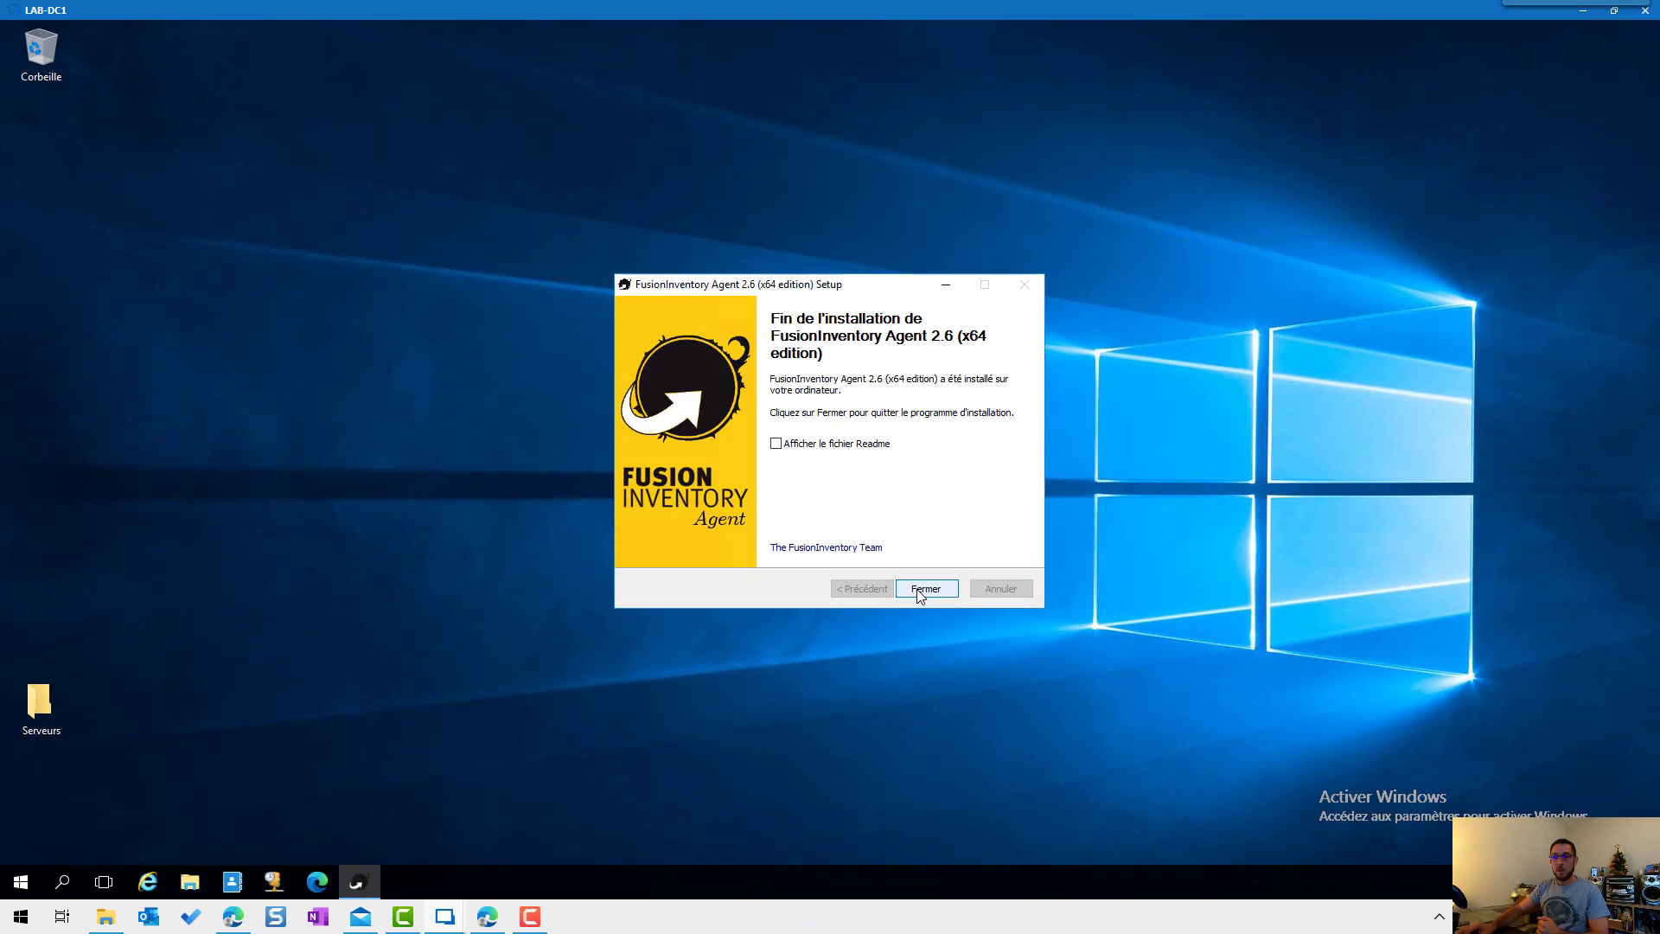
# Step: Close the installer, list FusionInventory's managed agents, and open the LAB-DC1 agent showing version 2.6
pyautogui.click(917, 590)
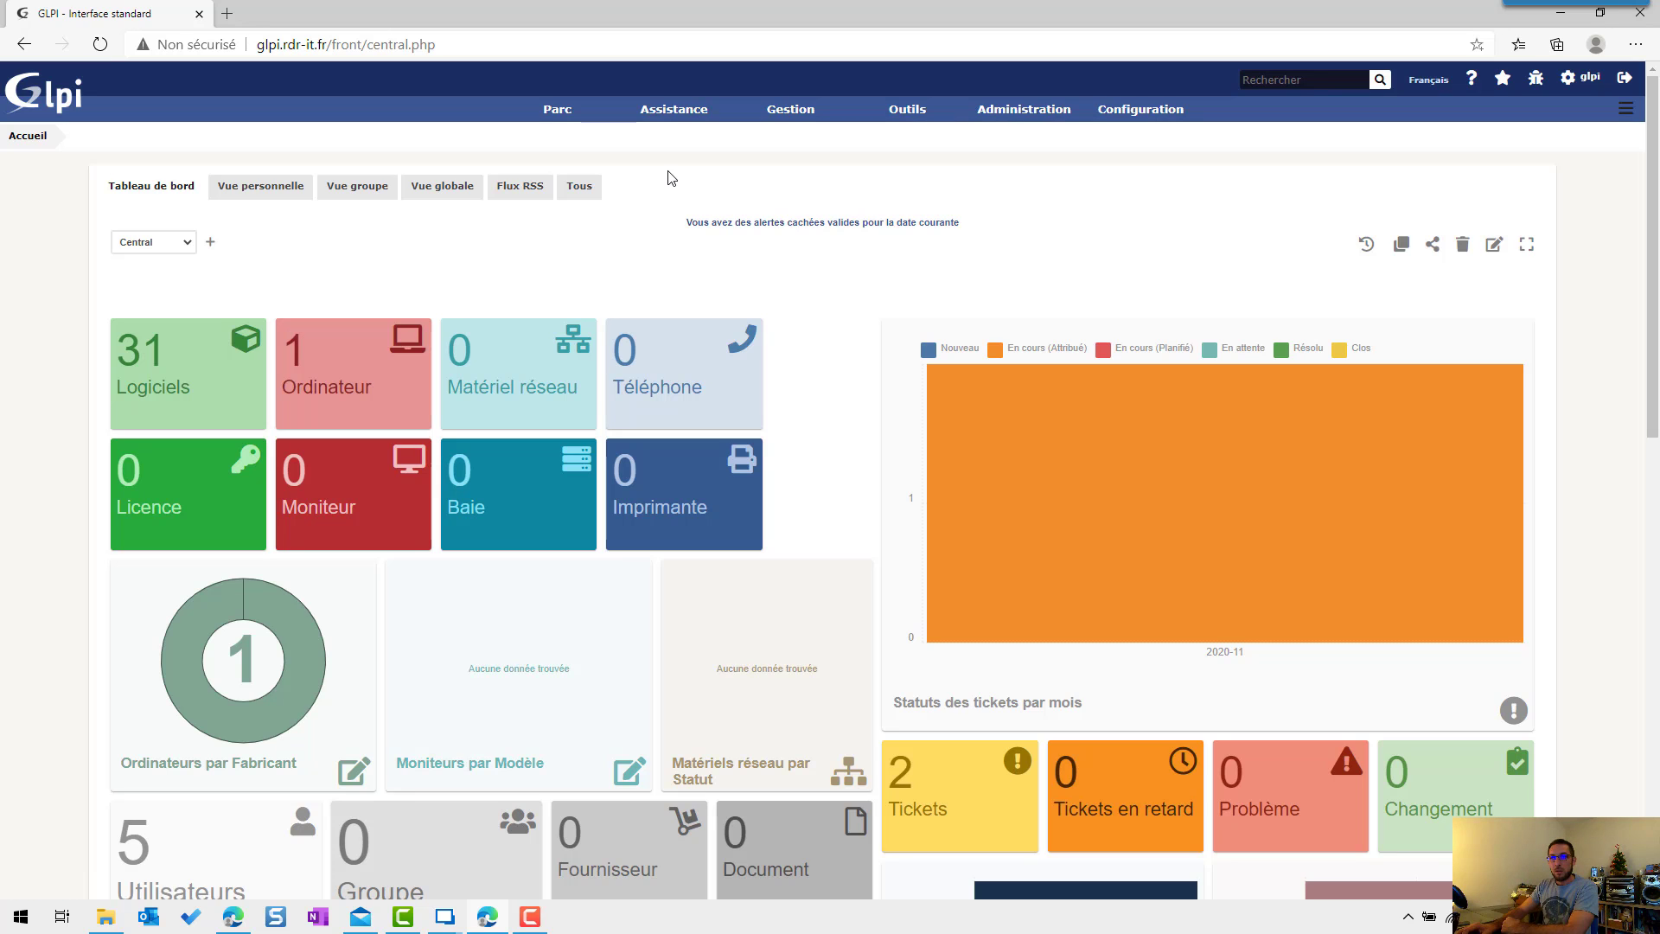
pyautogui.moveTo(1003, 119)
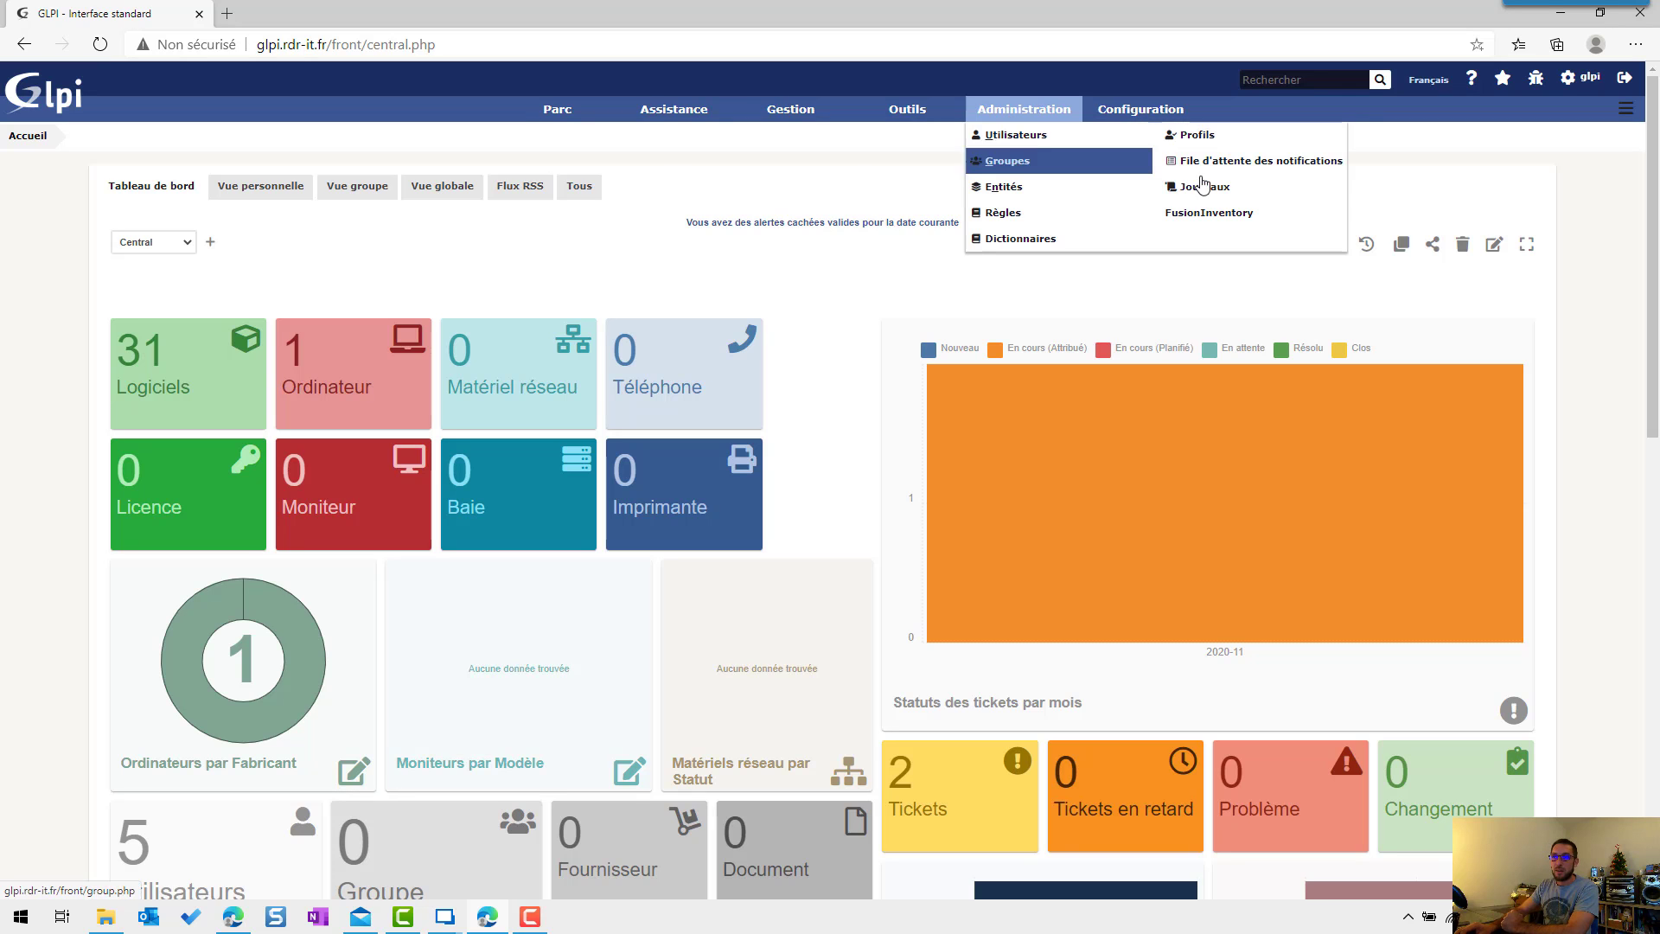
pyautogui.click(1207, 213)
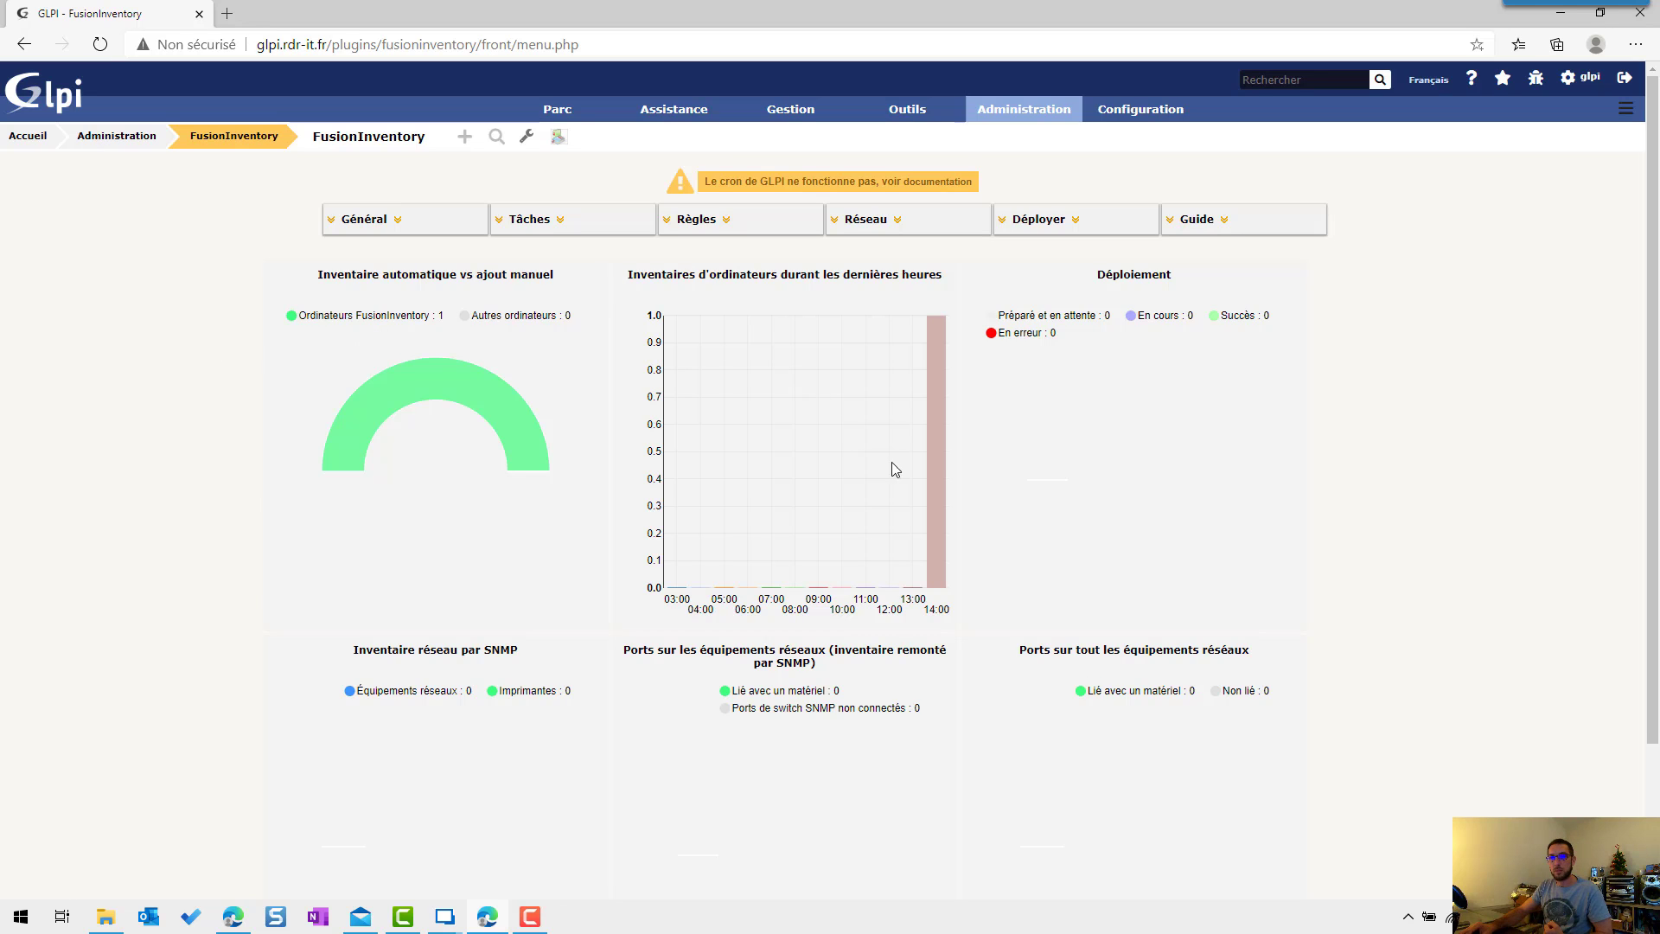
pyautogui.moveTo(928, 468)
pyautogui.click(364, 219)
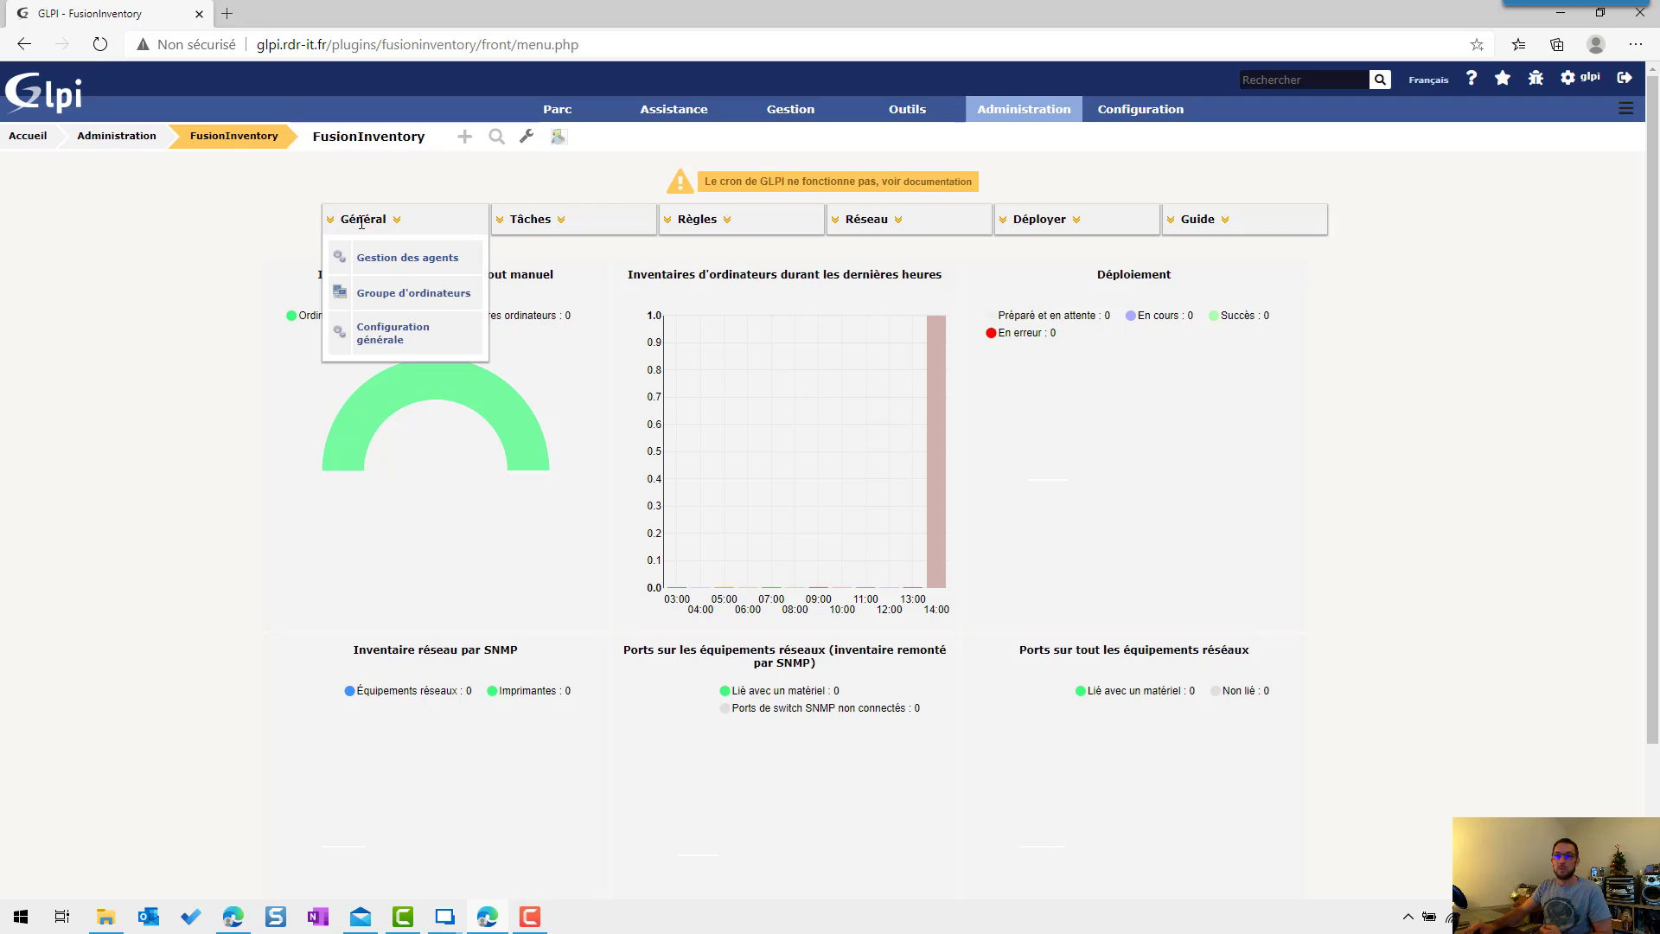
pyautogui.click(372, 257)
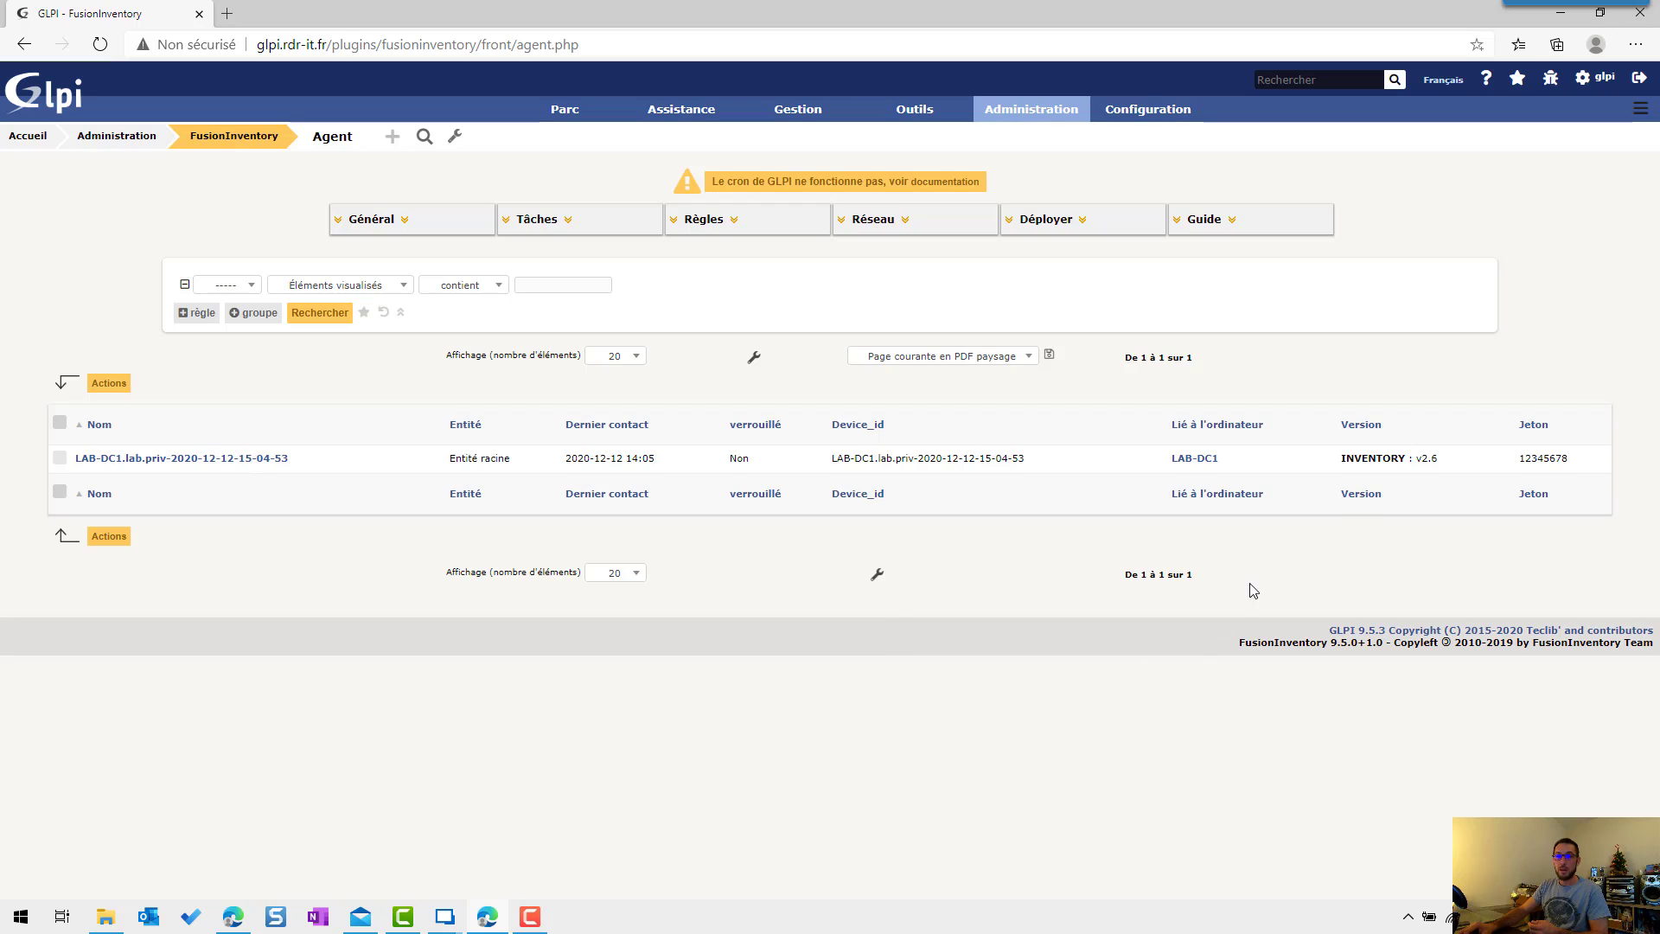
pyautogui.moveTo(1346, 458); pyautogui.dragTo(1450, 469)
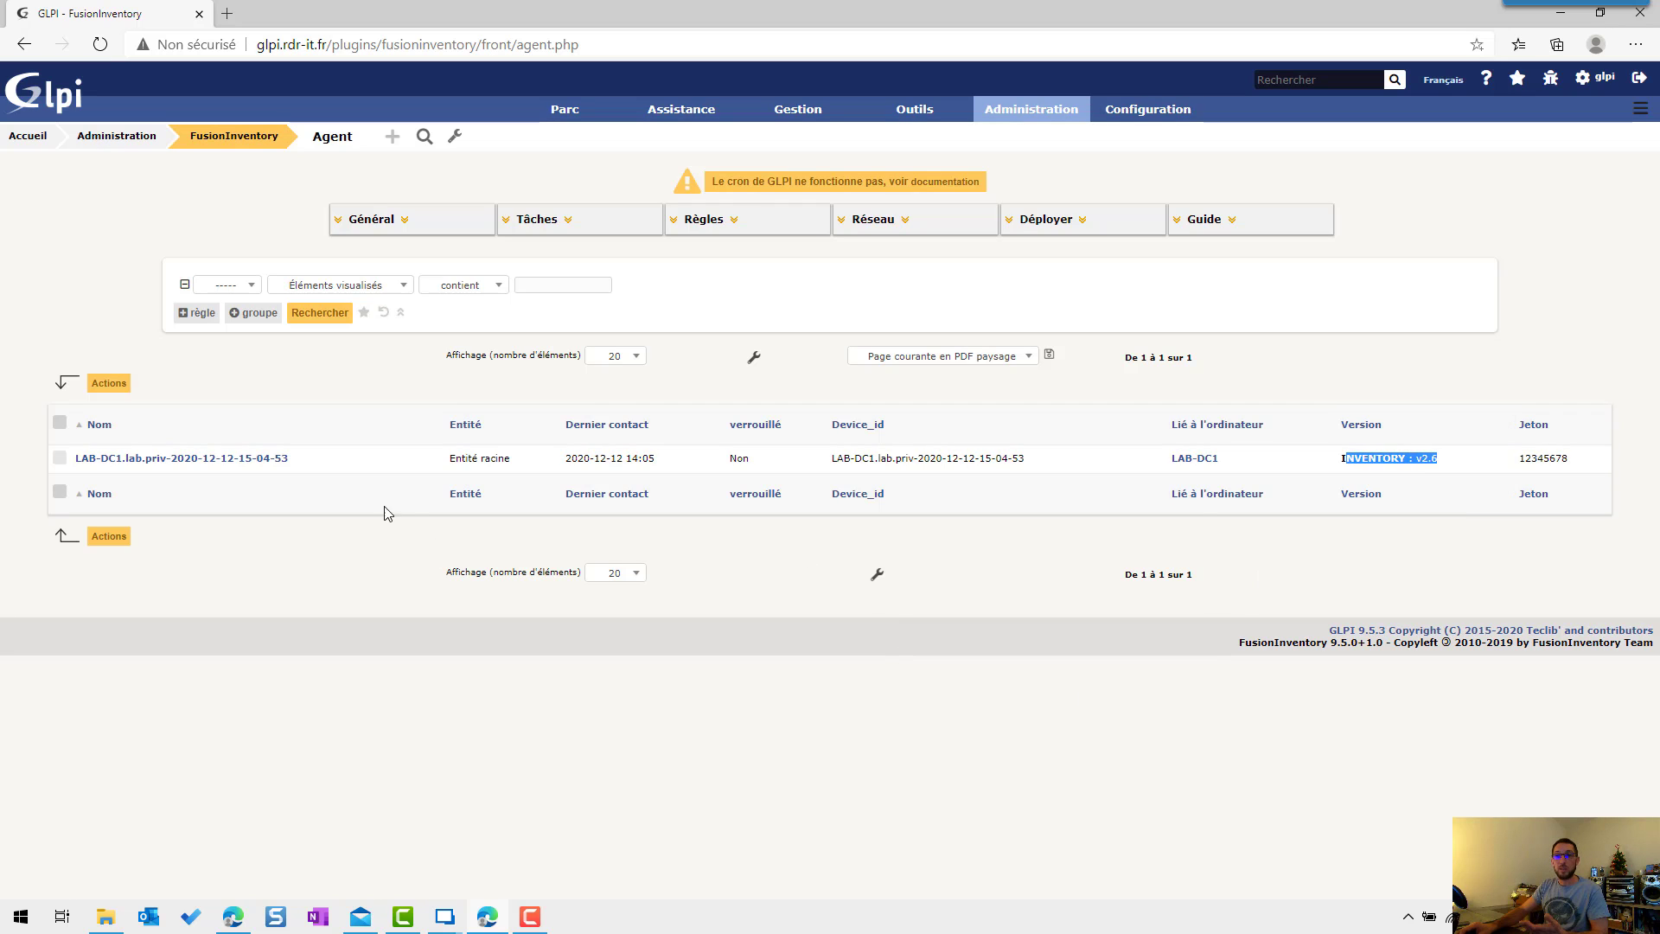
pyautogui.click(253, 459)
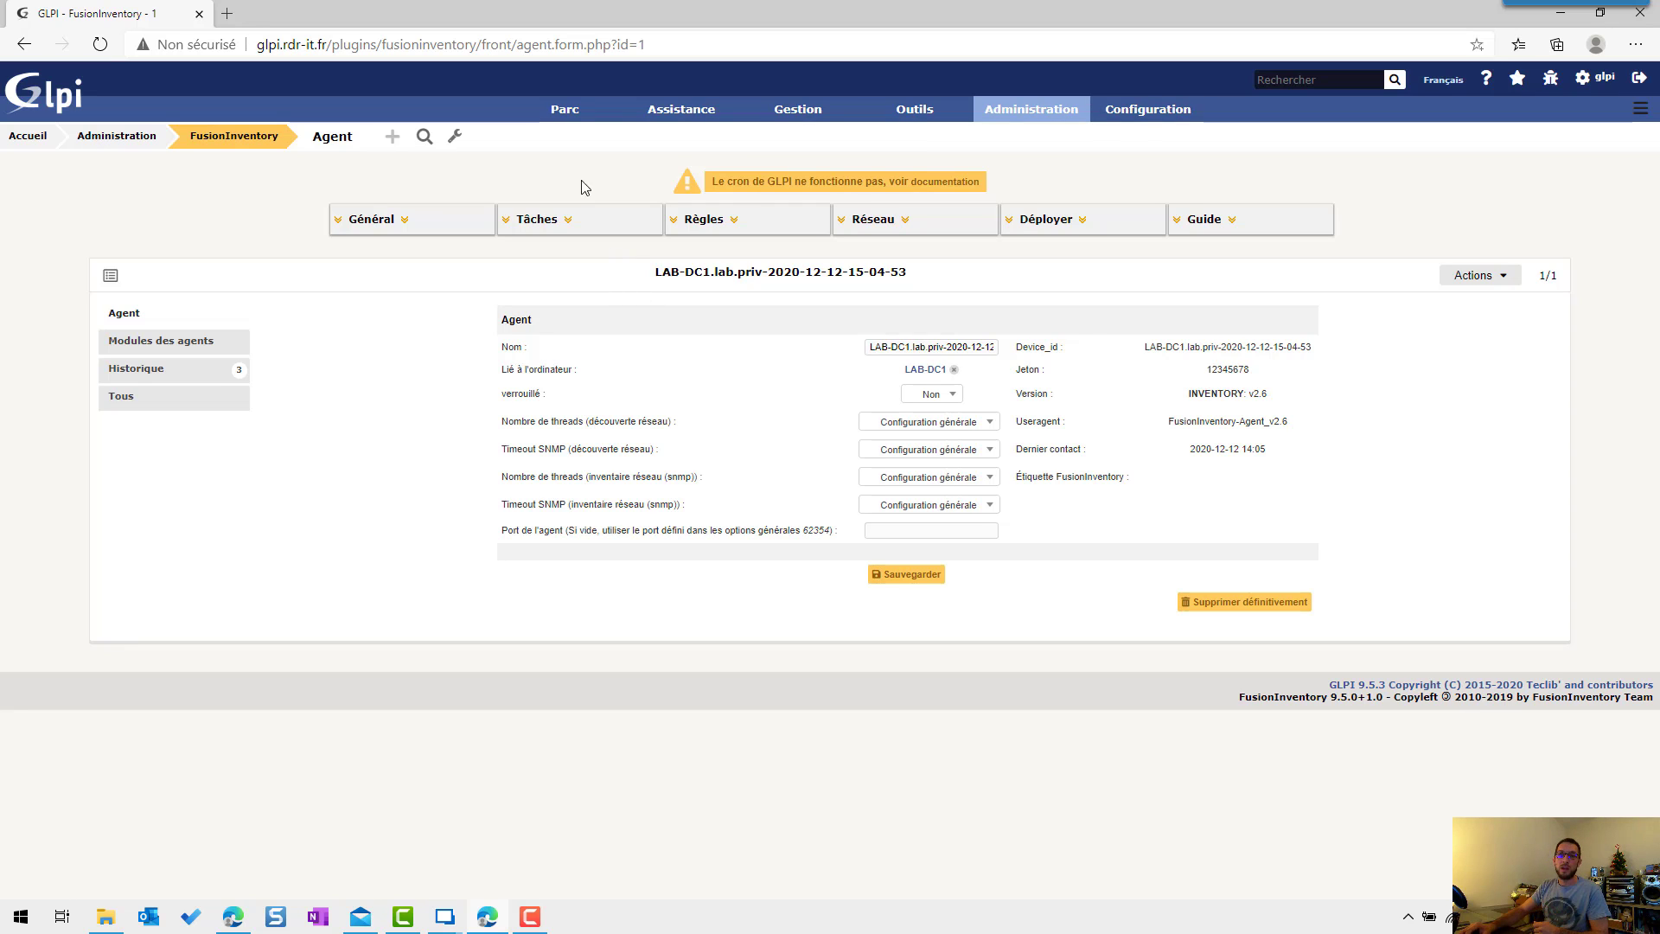
# Step: Open the LAB-DC1 record from Parc > Ordinateurs
pyautogui.moveTo(604, 121)
pyautogui.click(557, 136)
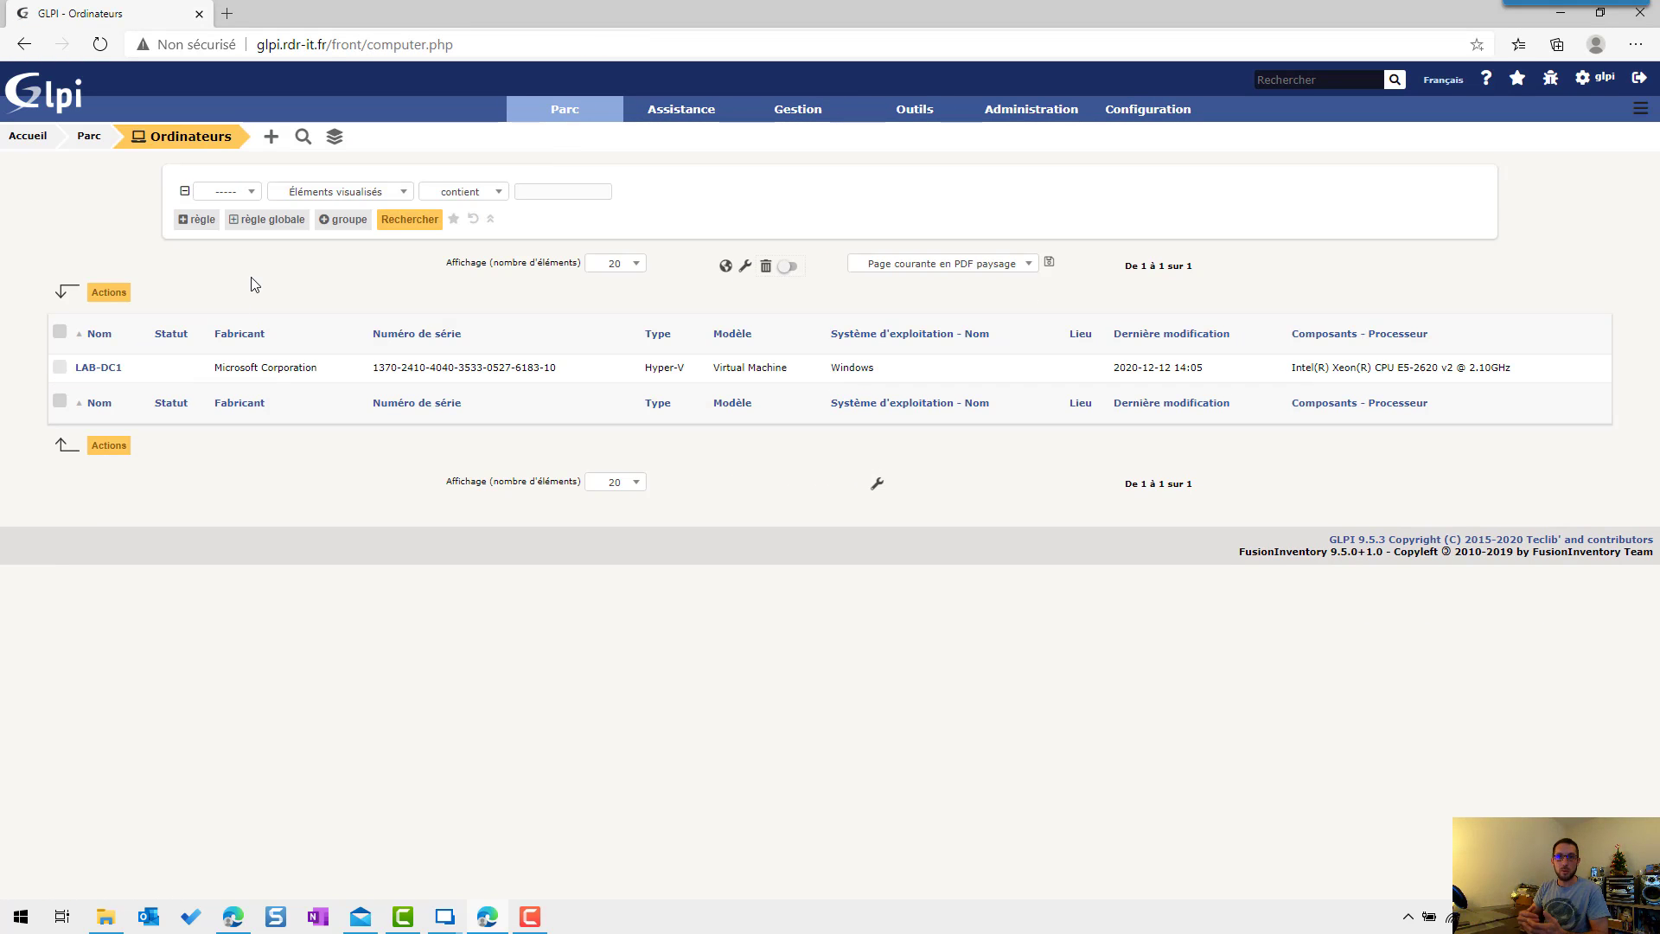
pyautogui.click(98, 368)
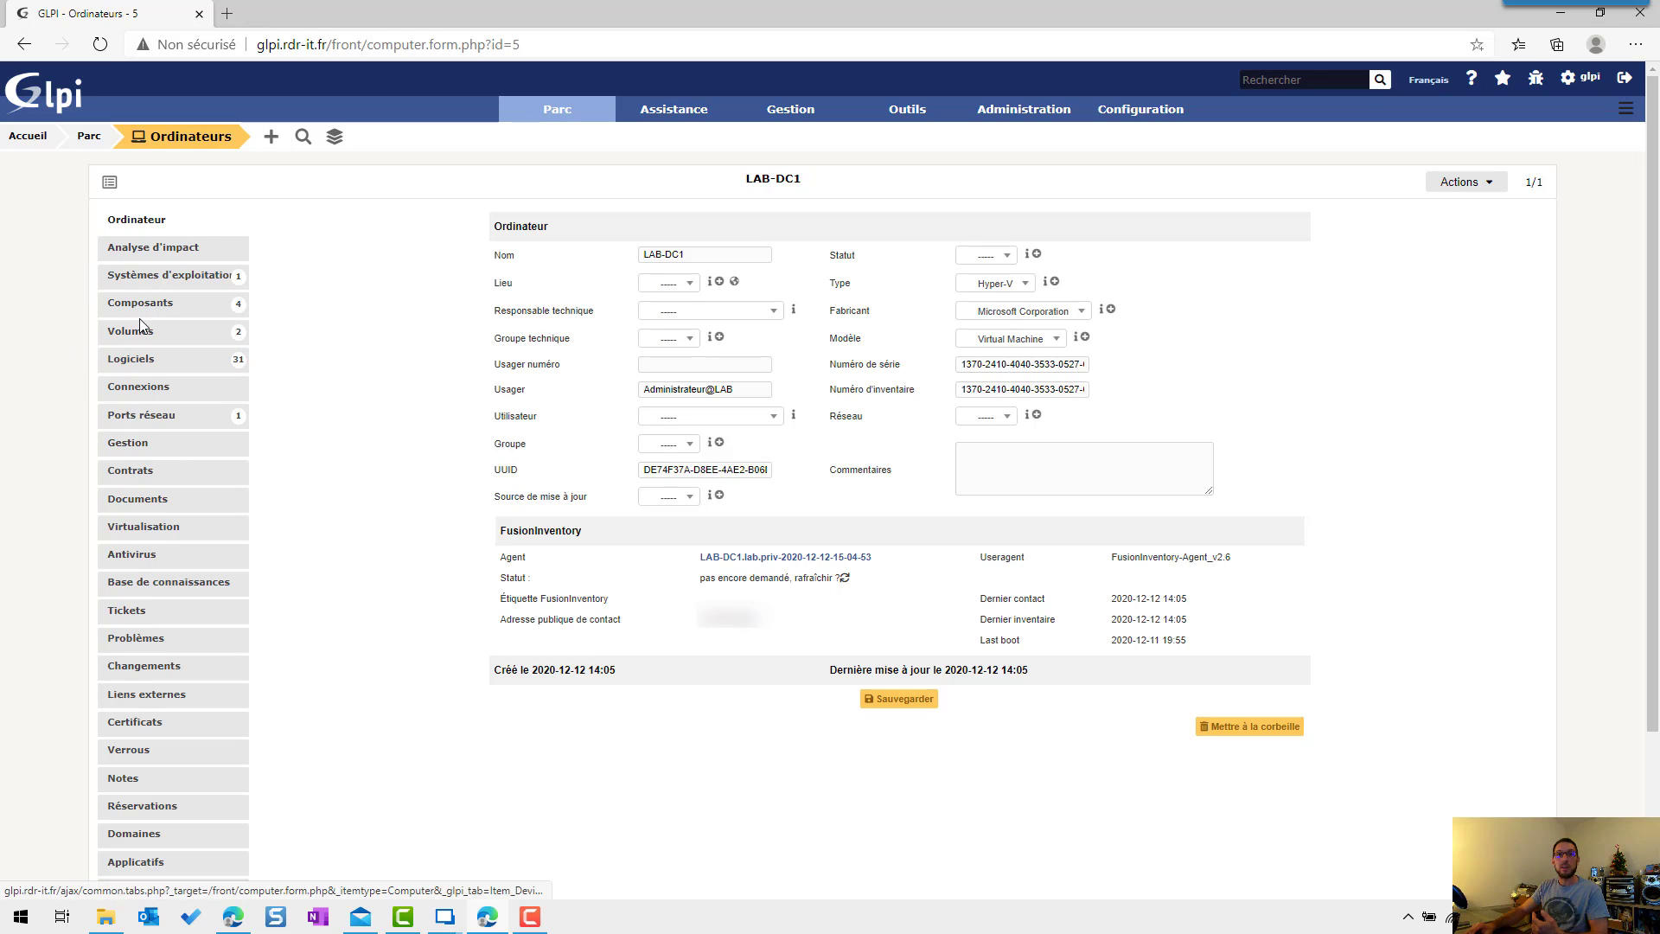
# Step: Review LAB-DC1's operating system, components, volumes, software and network ports tabs
pyautogui.click(170, 277)
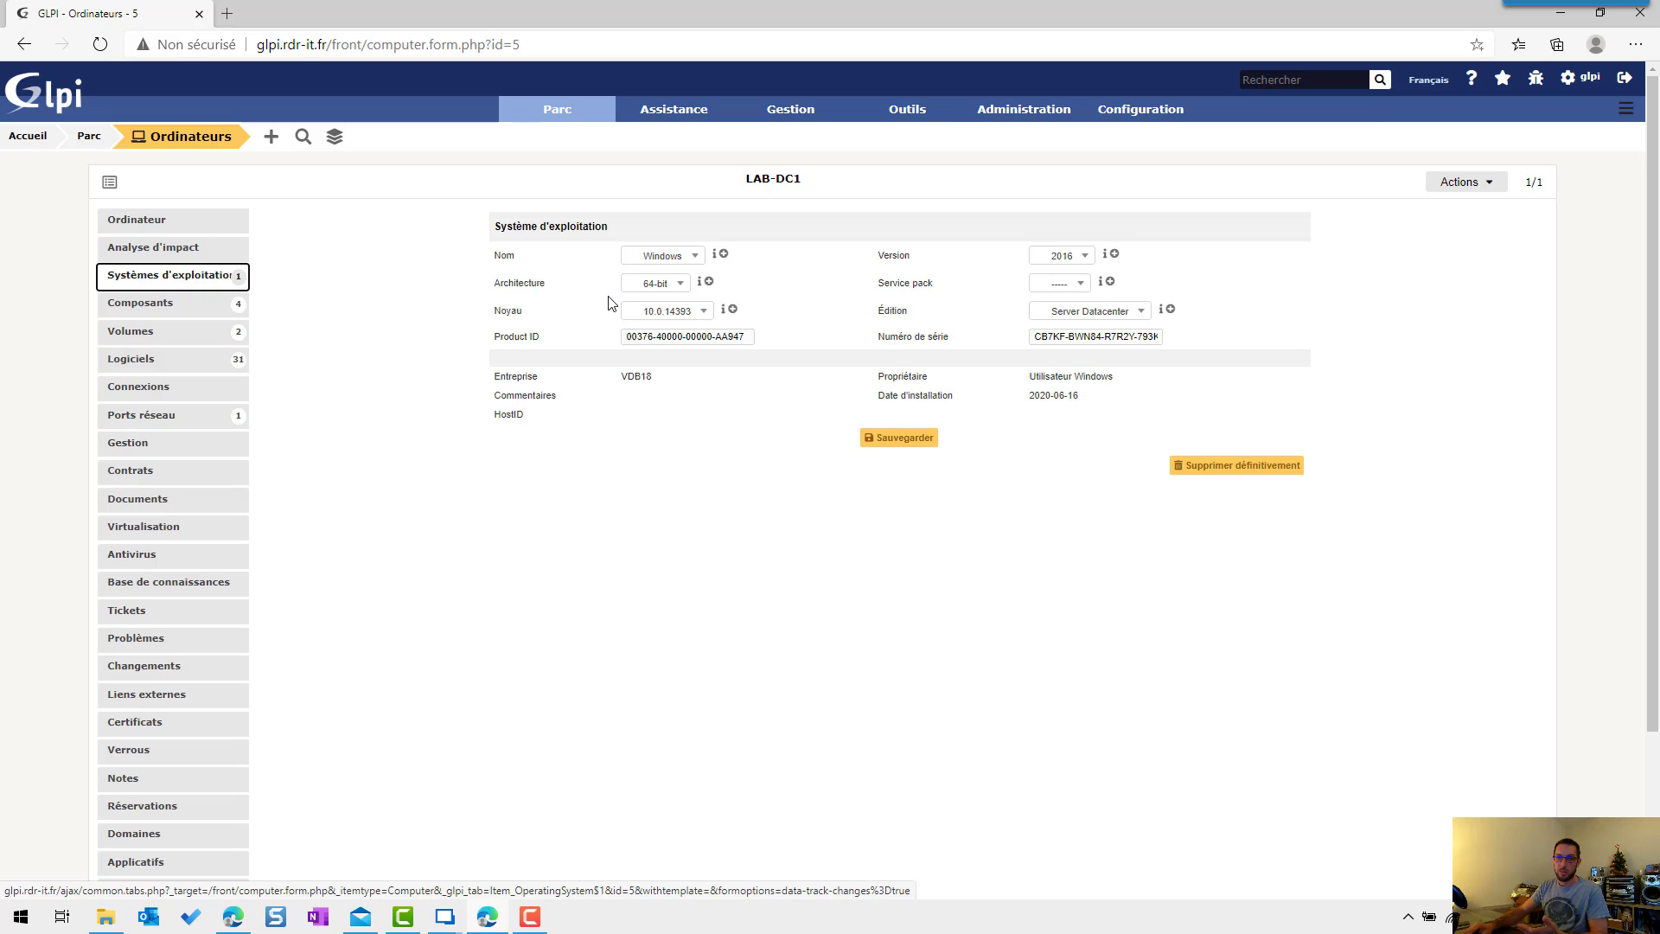
pyautogui.click(206, 306)
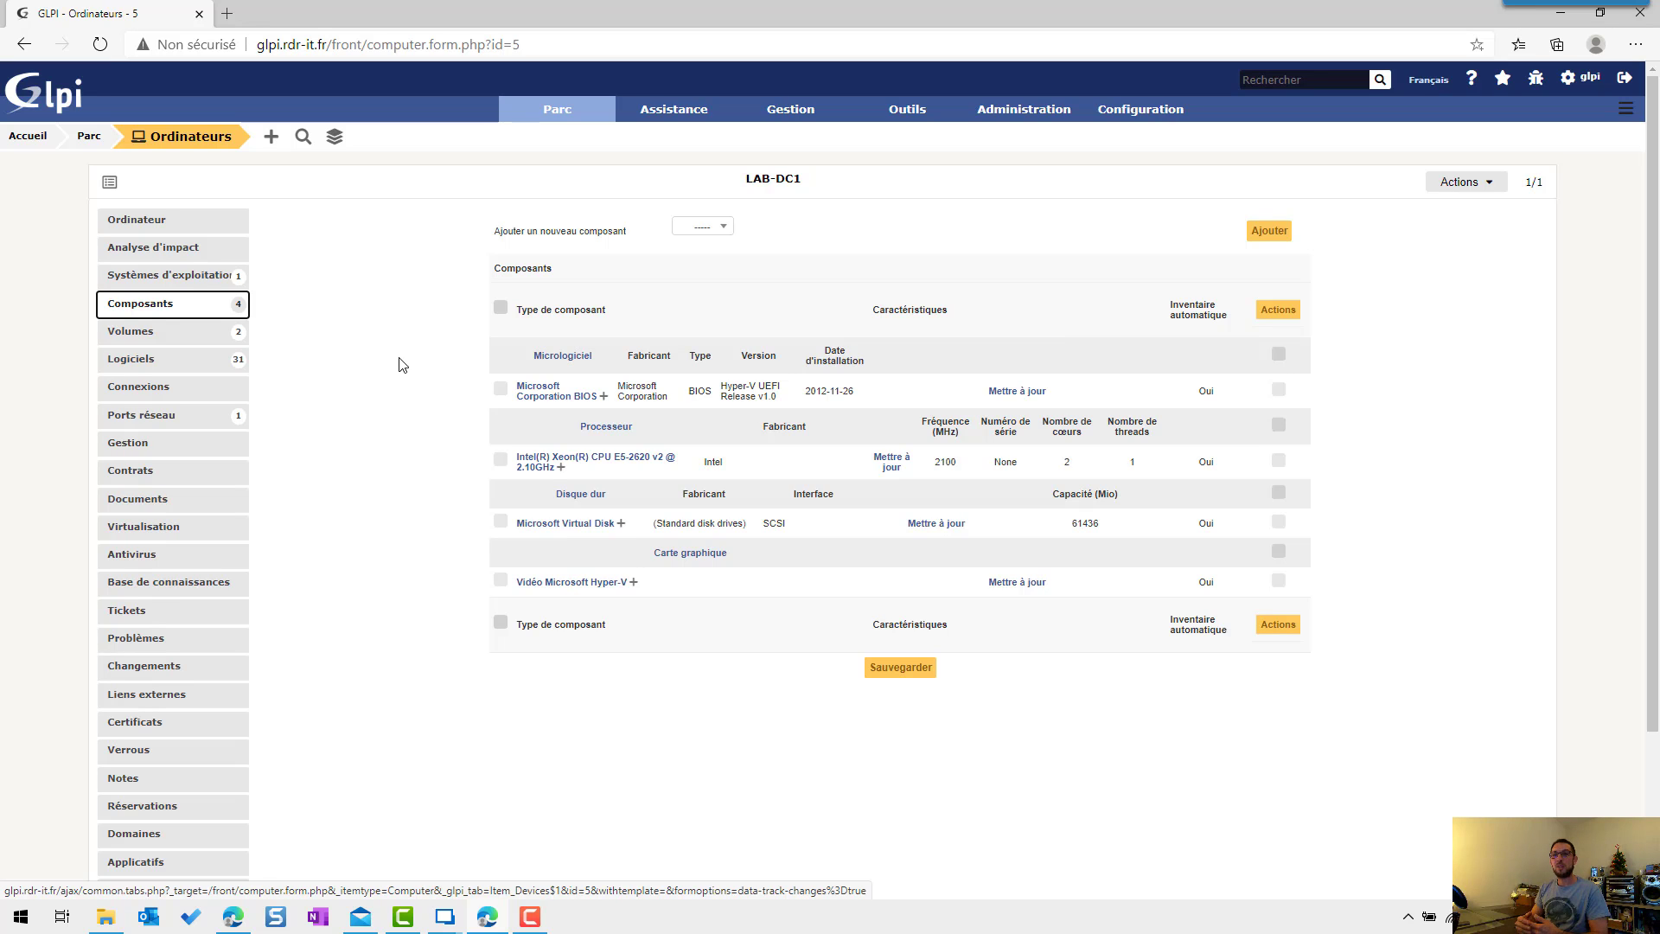
pyautogui.press('Down')
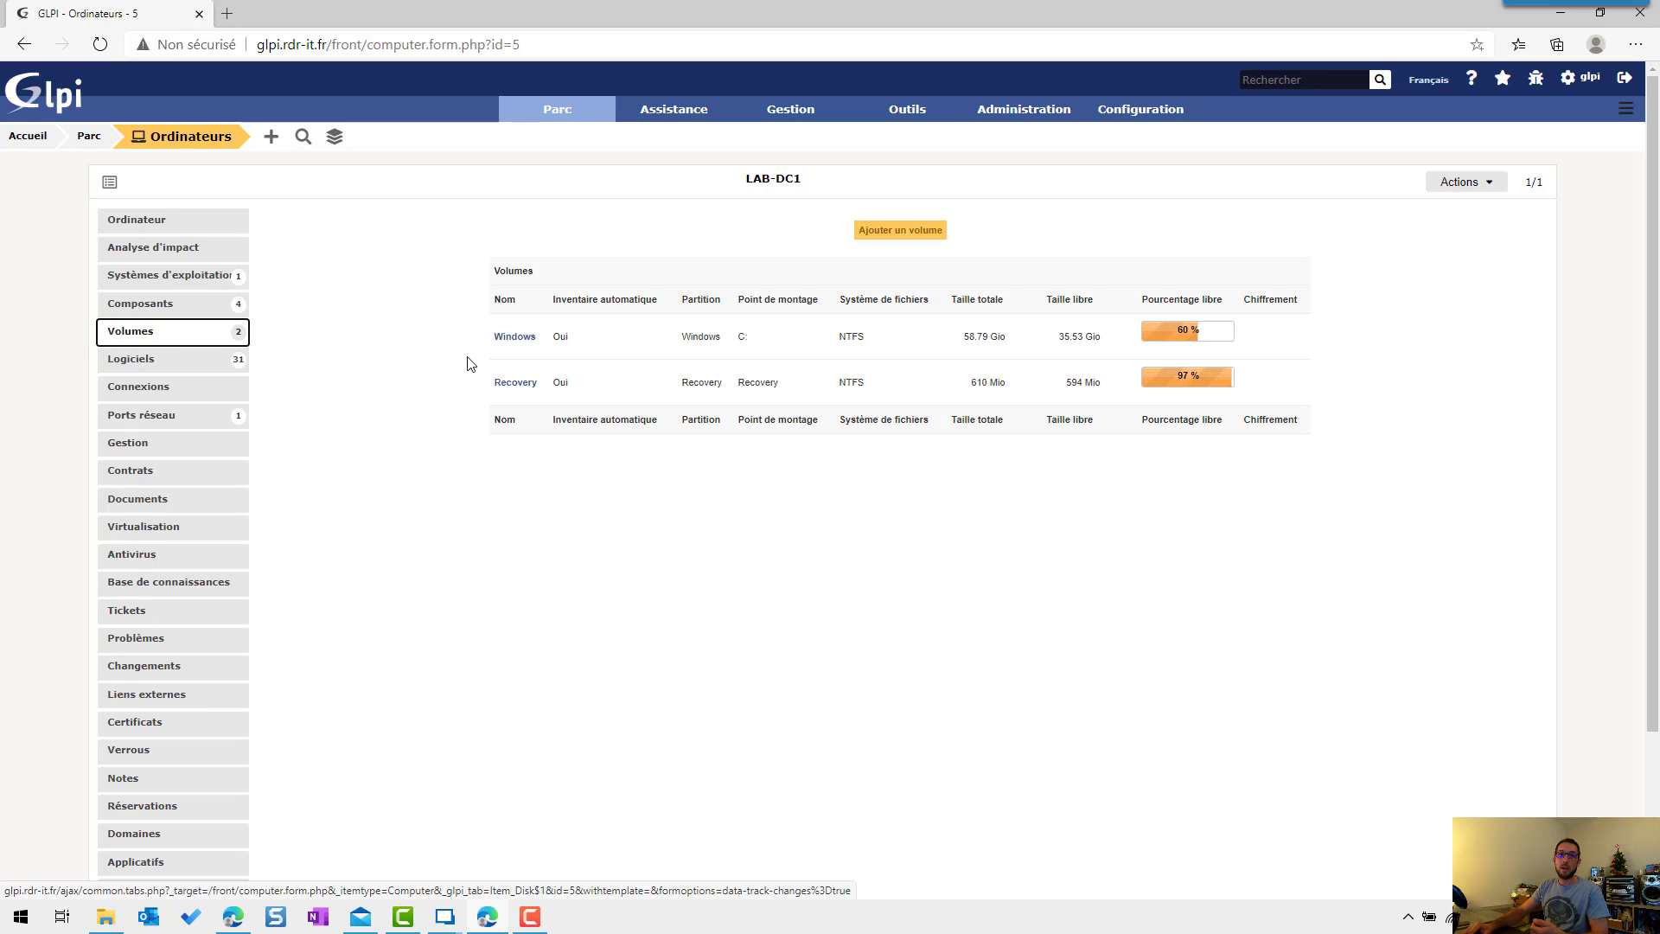
pyautogui.click(182, 367)
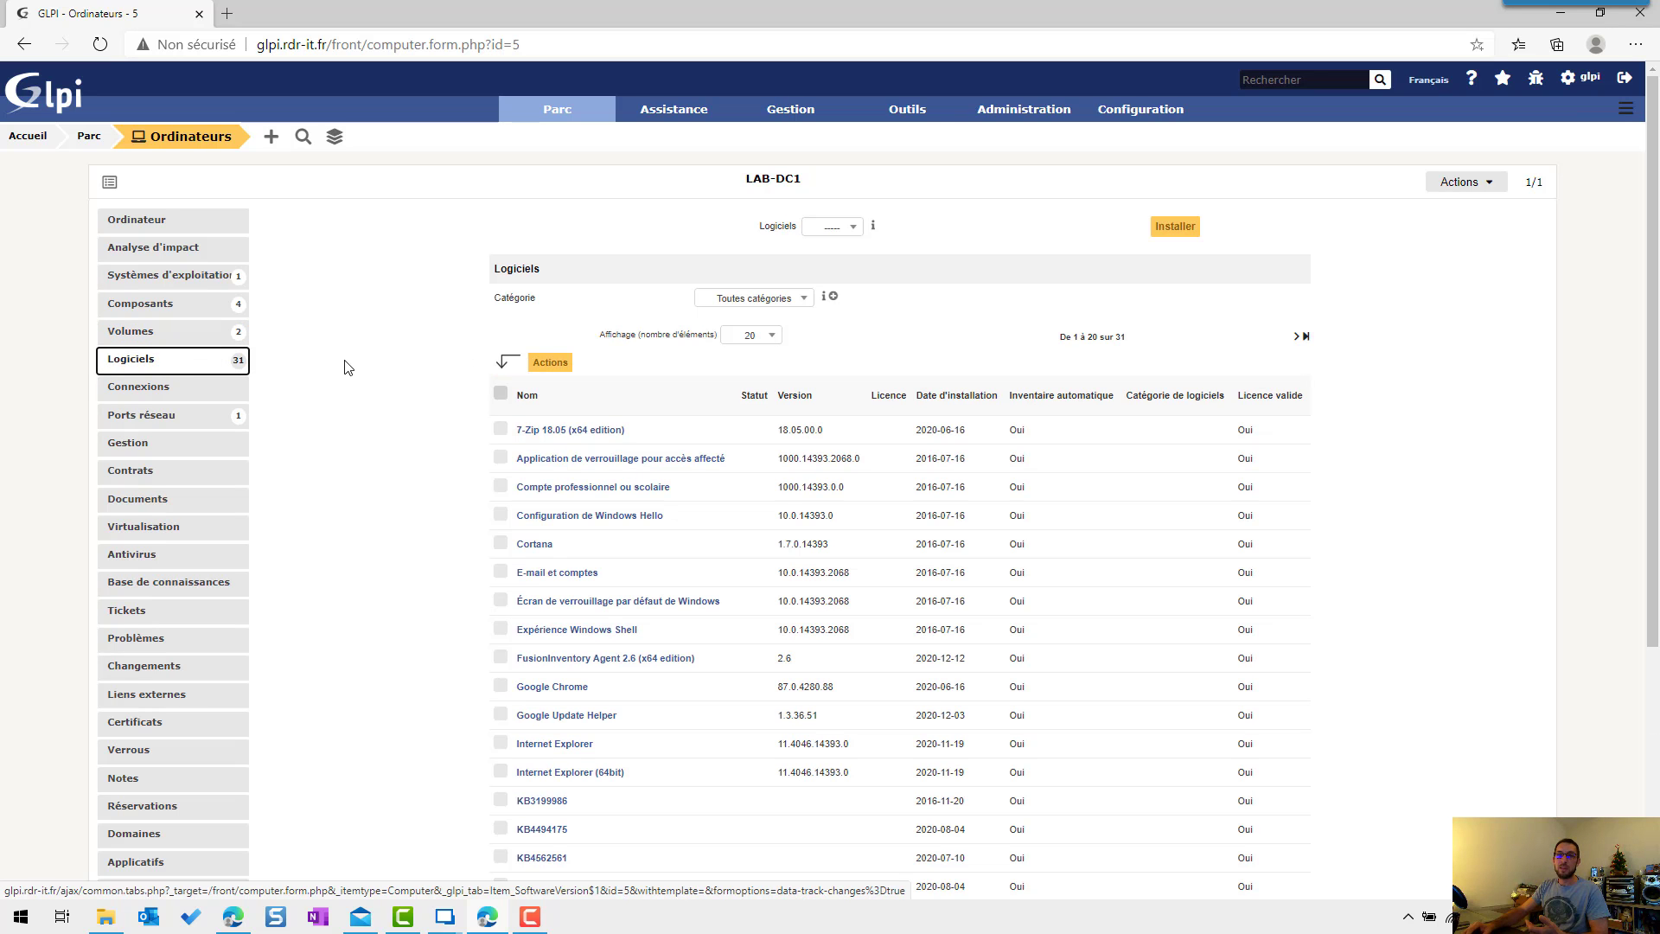
pyautogui.scroll(-3, 350, 357)
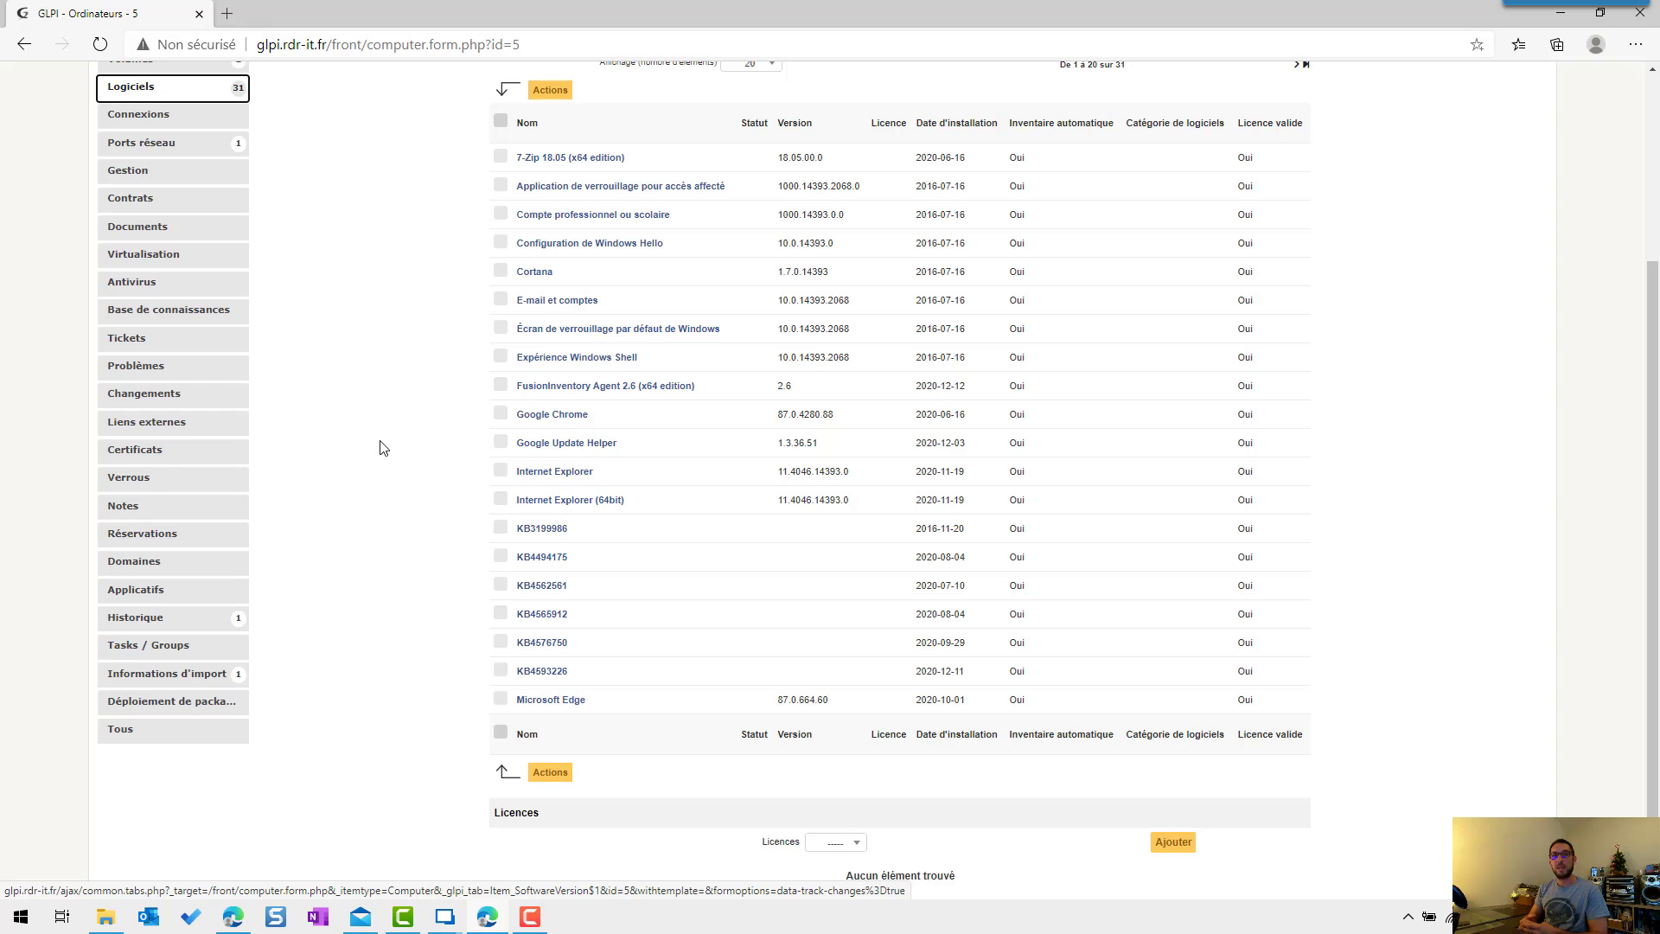
pyautogui.click(175, 145)
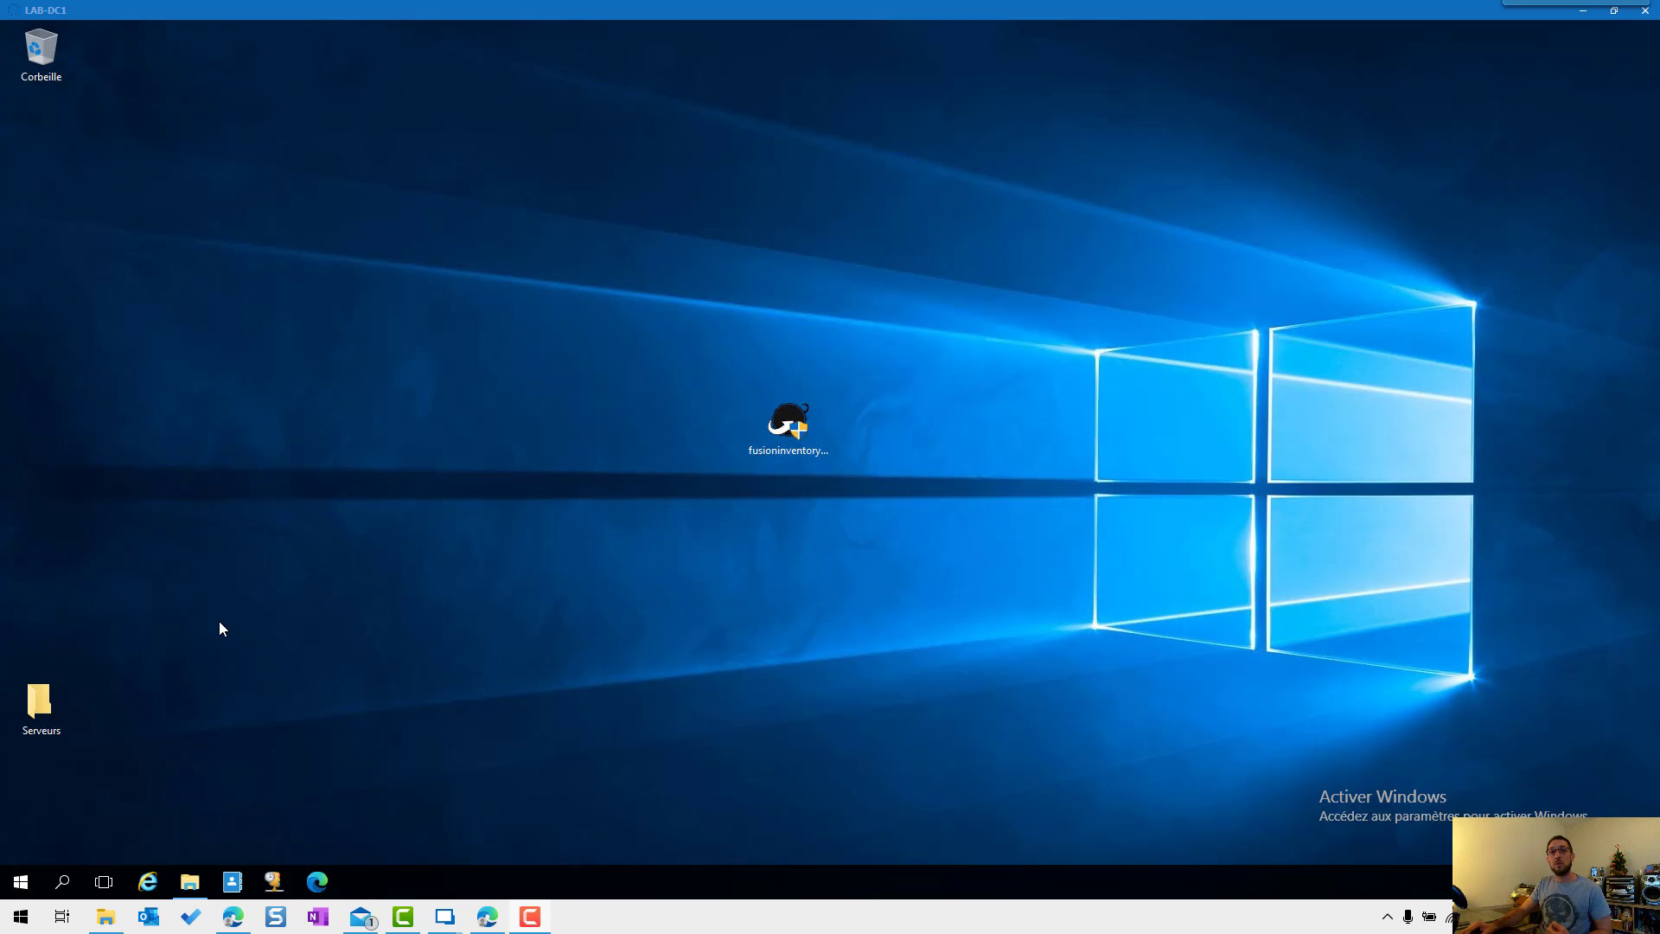
# Step: Open the FusionInventory Agent Status page from the Start menu's FusionInventory Agent folder
pyautogui.click(27, 886)
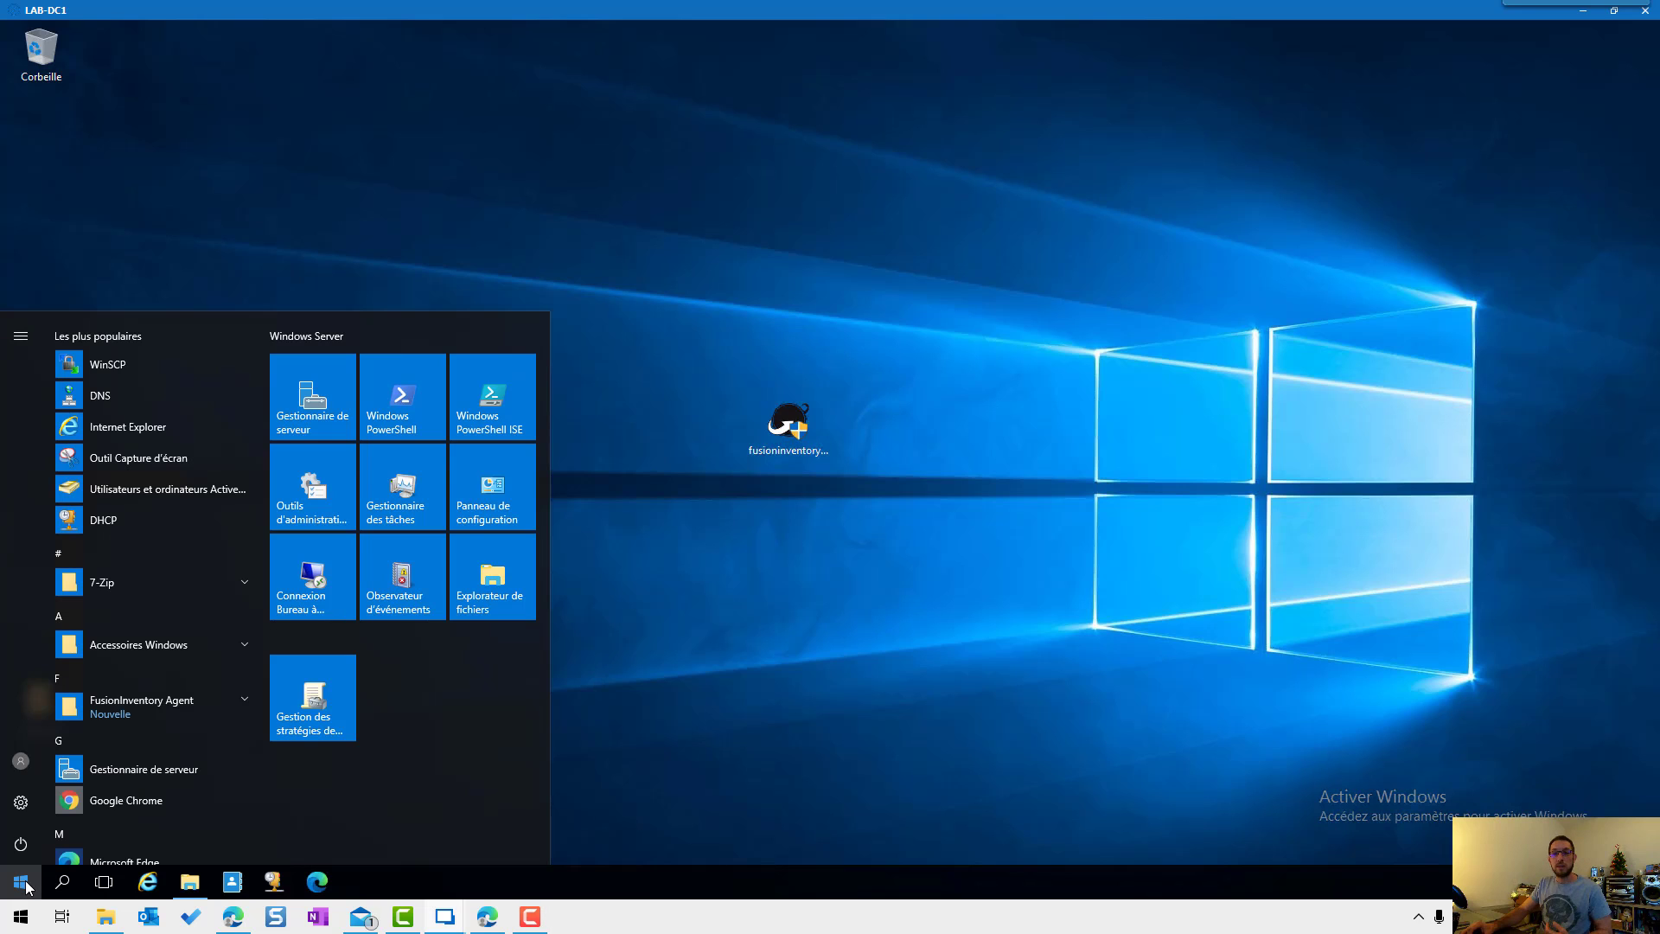
pyautogui.click(143, 707)
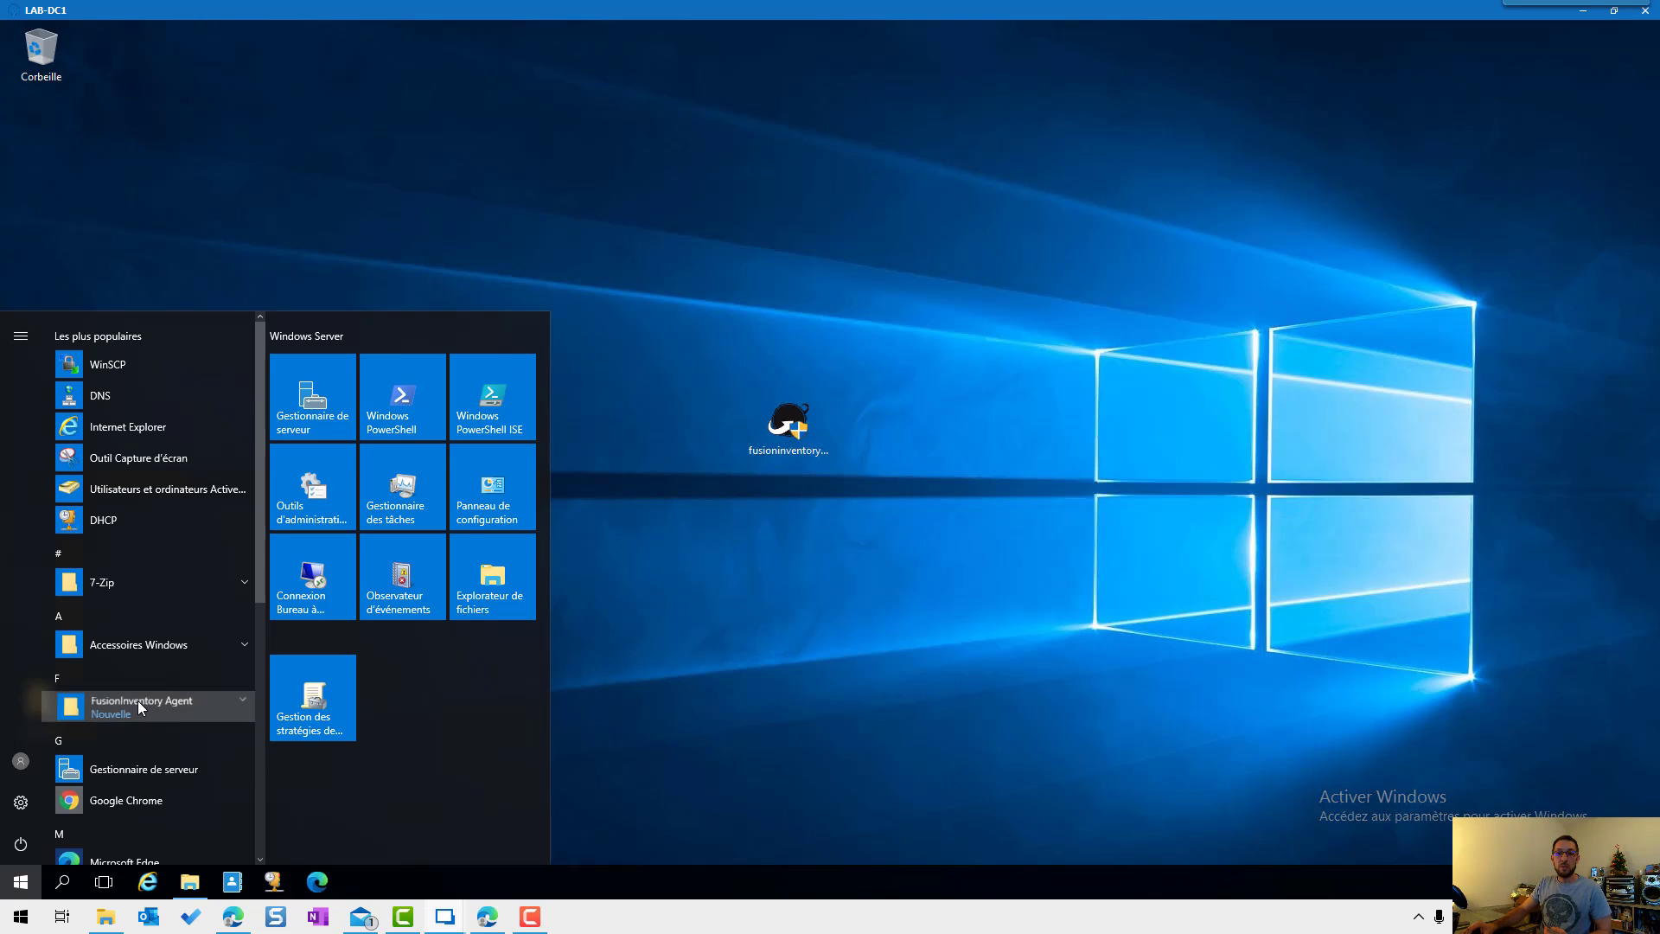
pyautogui.scroll(-1, 143, 702)
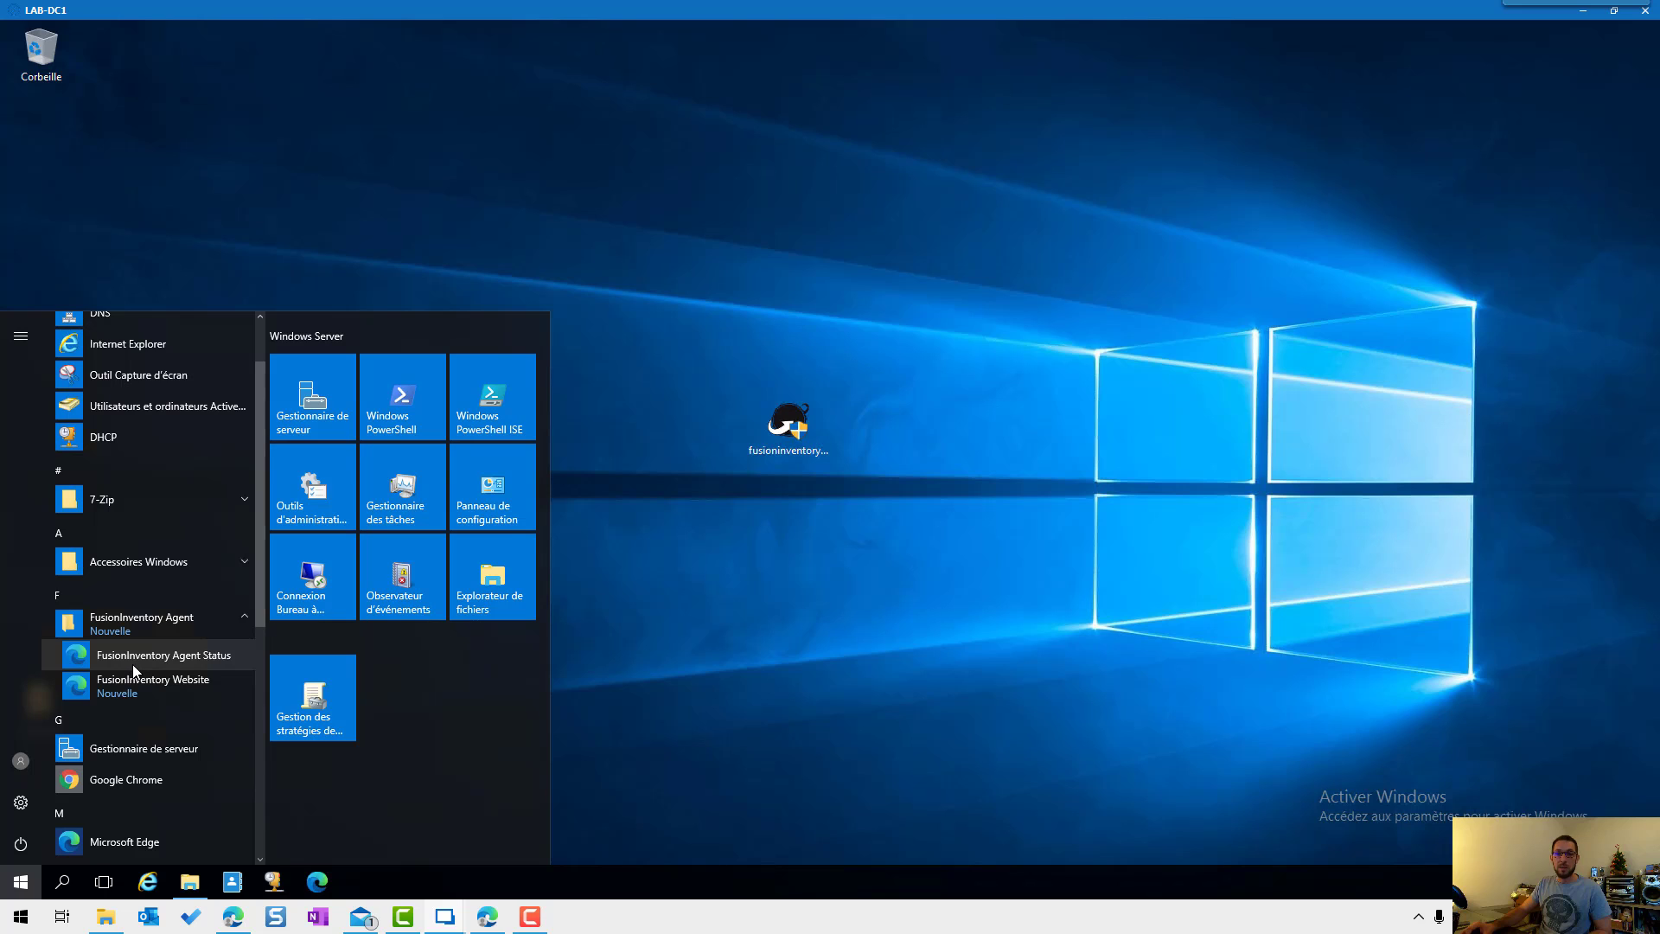
pyautogui.click(138, 659)
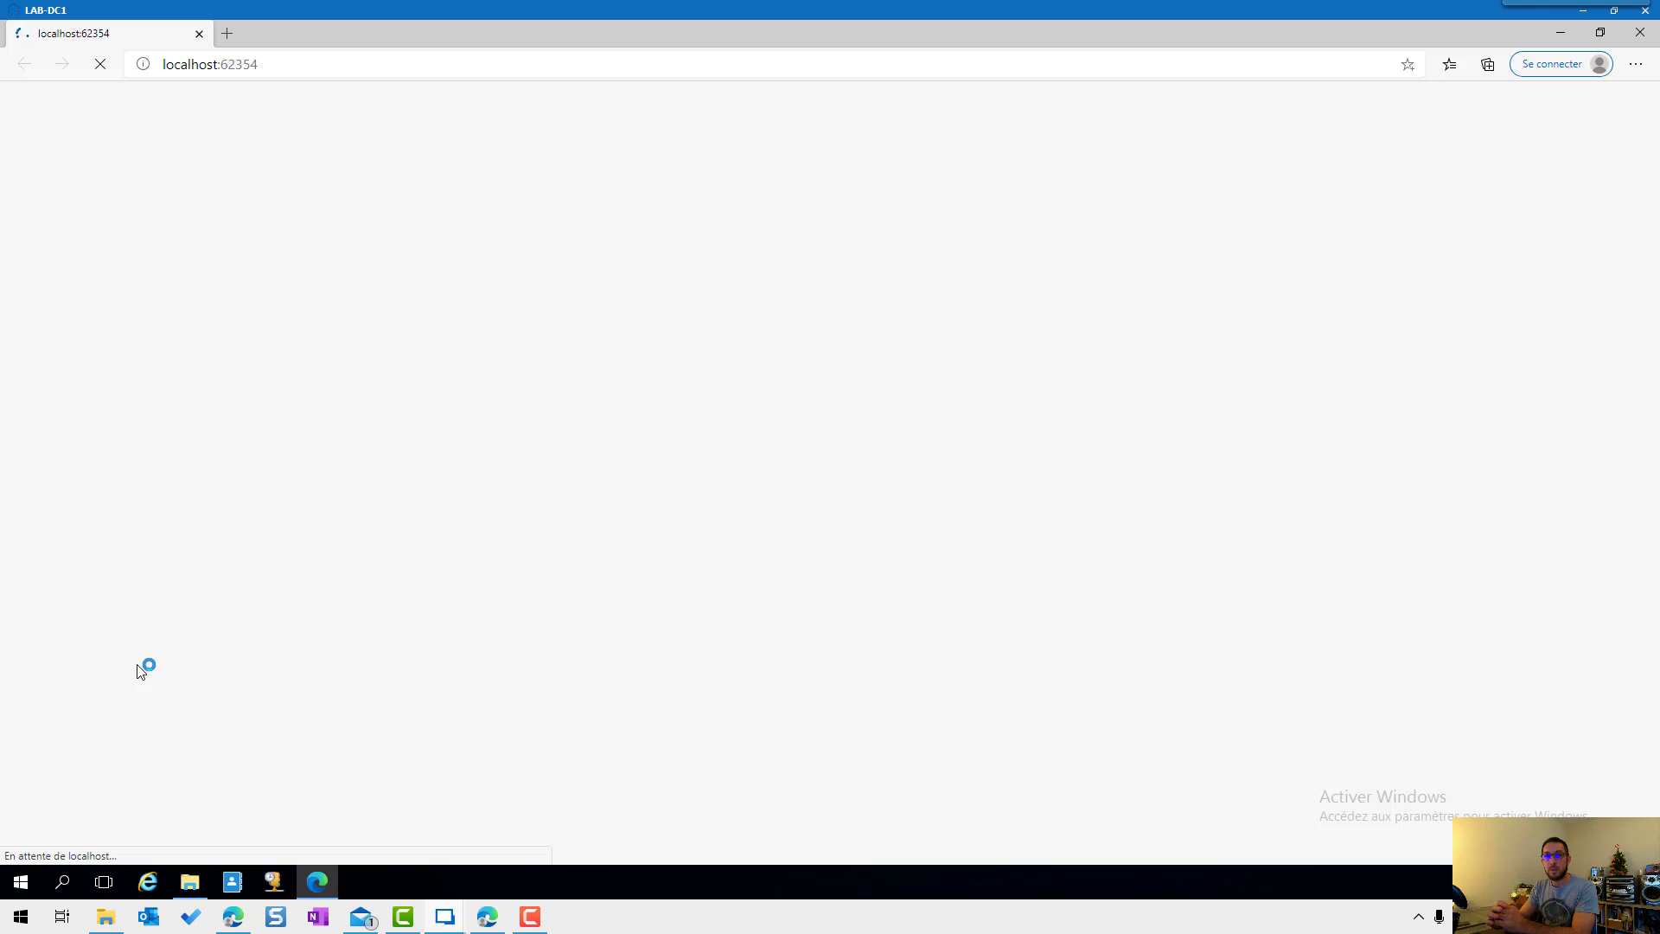
pyautogui.click(1347, 280)
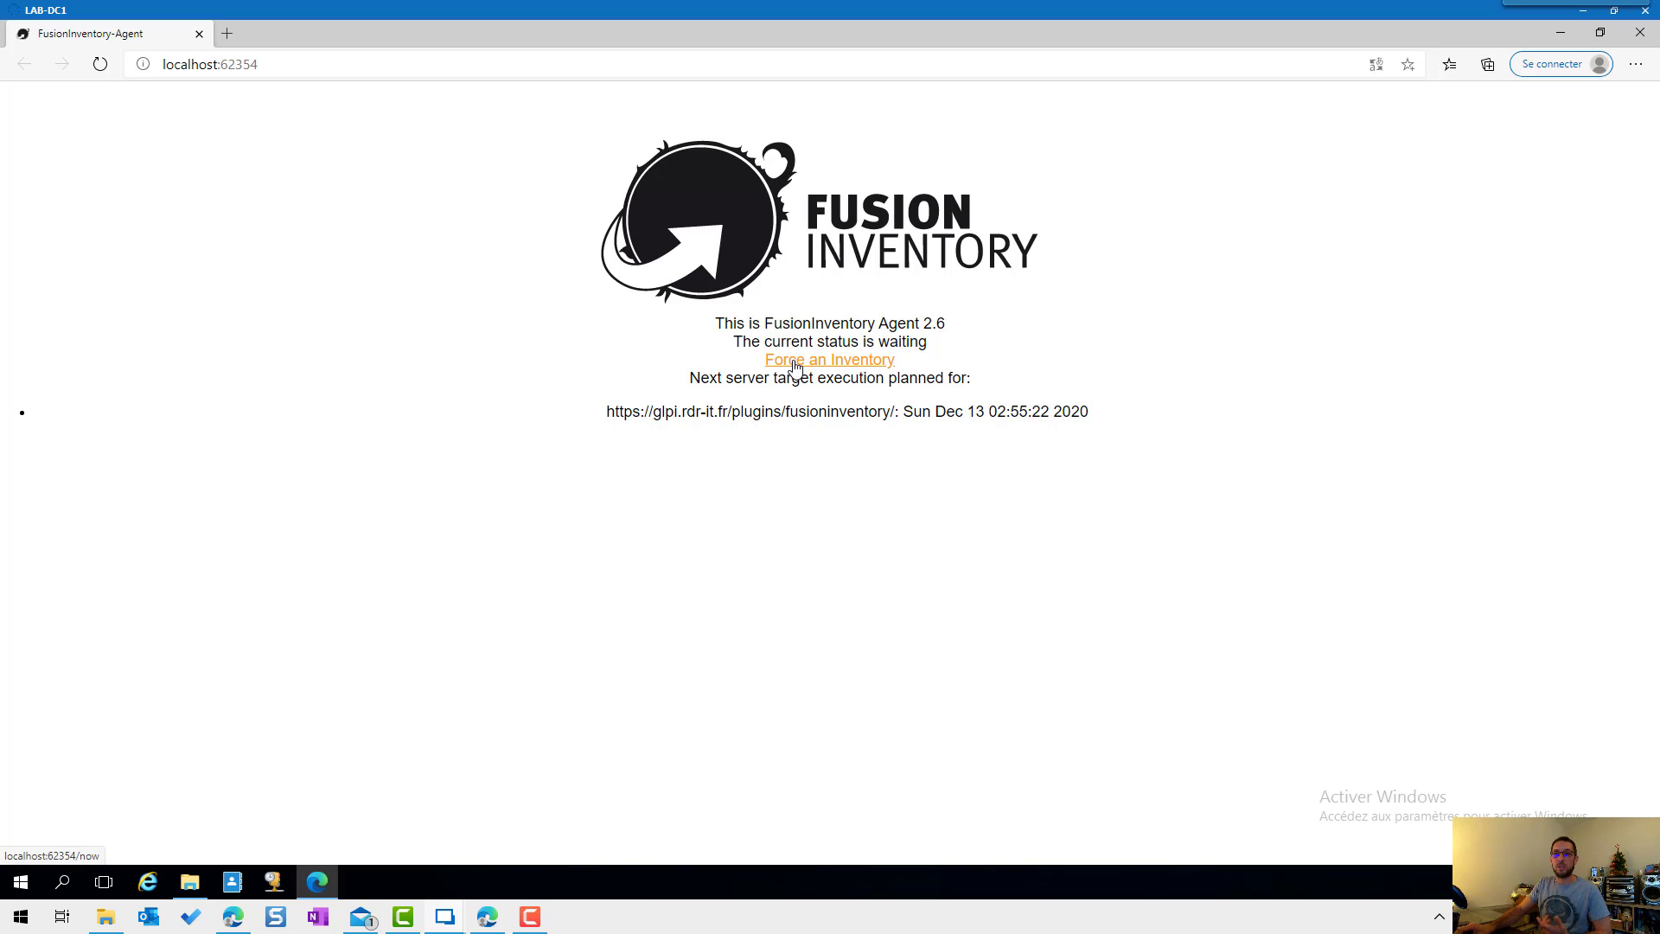
# Step: Force an inventory, then reload the status page to see next execution Sun Dec 13 02:40:26 2020
pyautogui.click(796, 368)
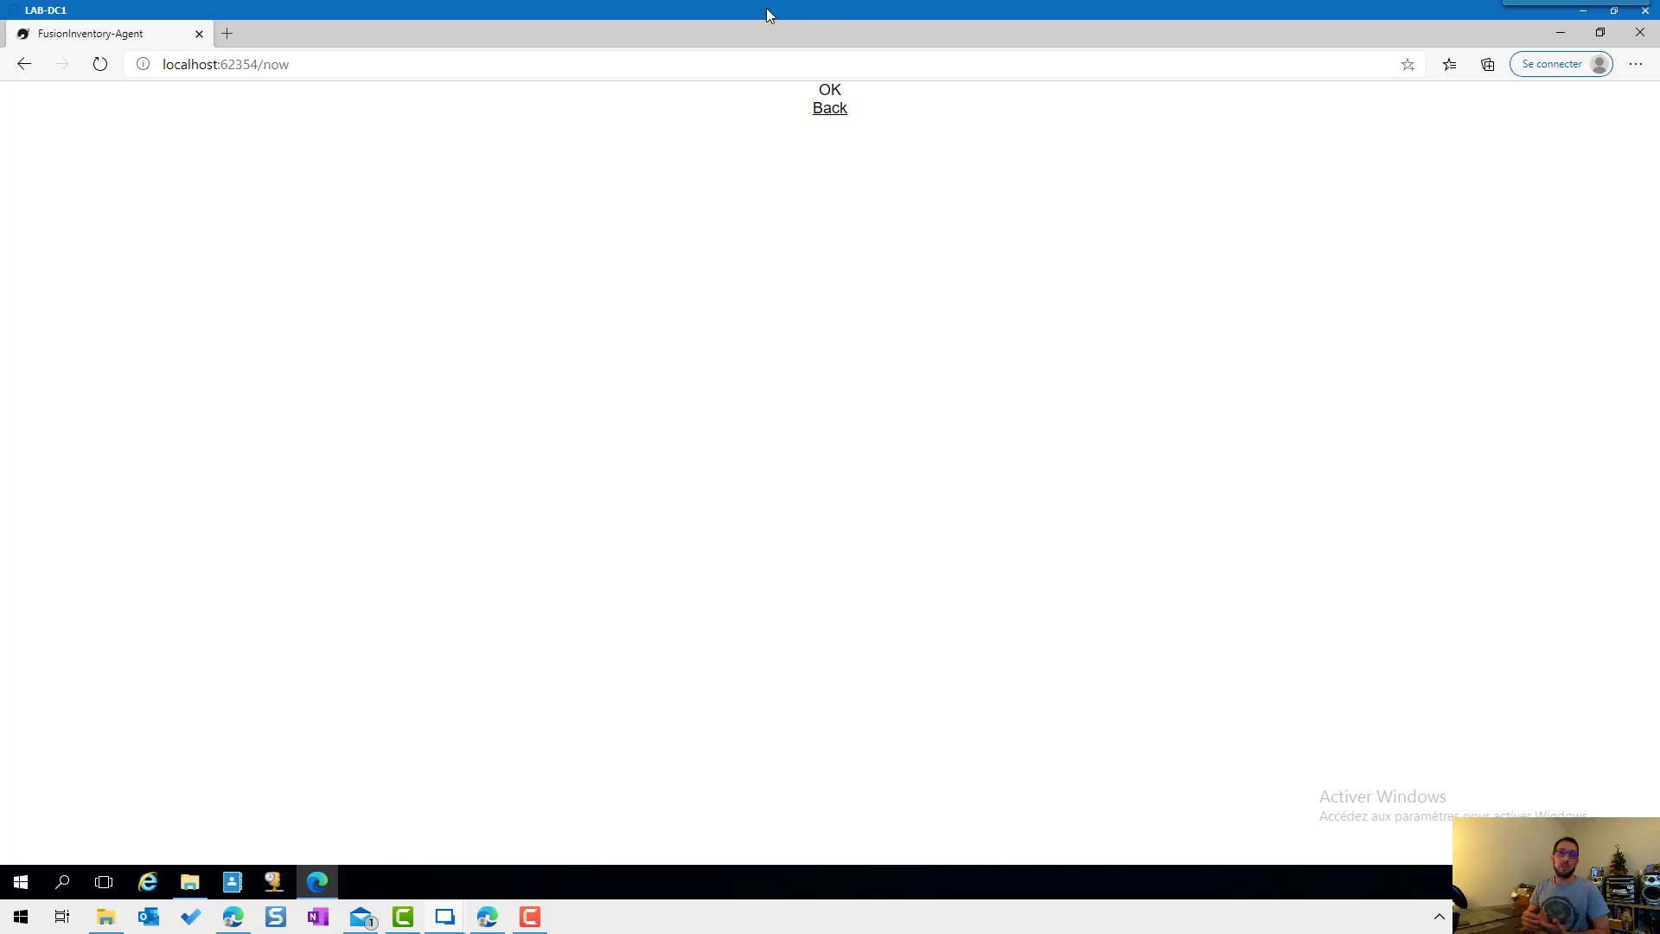
pyautogui.click(833, 110)
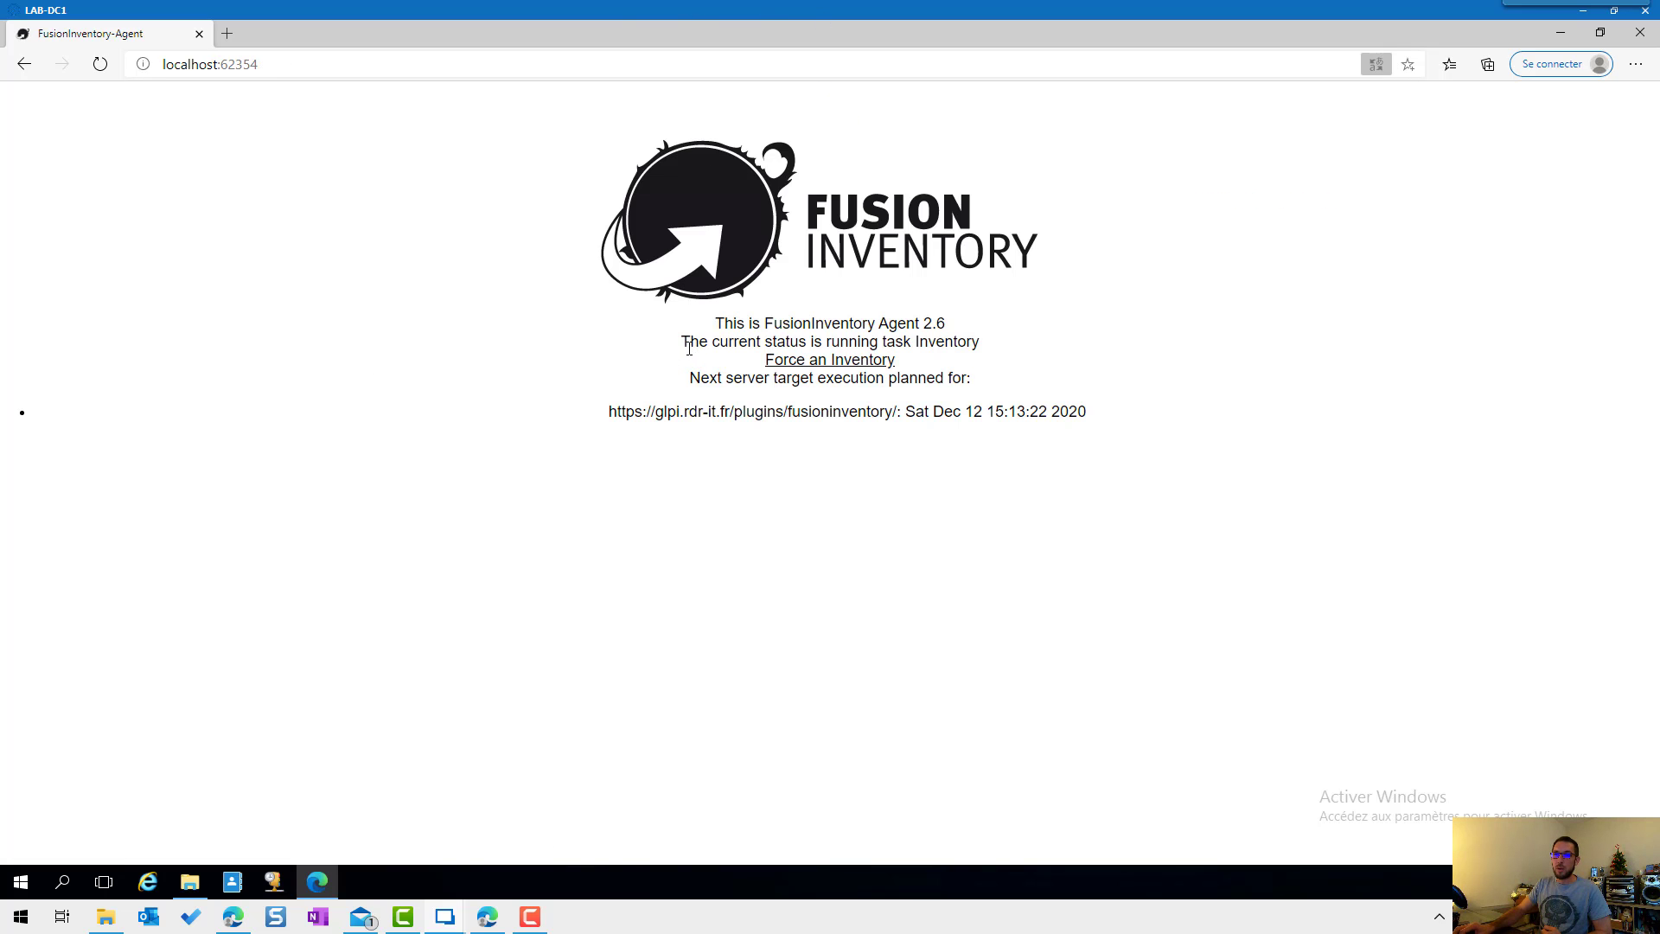
pyautogui.moveTo(689, 346); pyautogui.dragTo(971, 342)
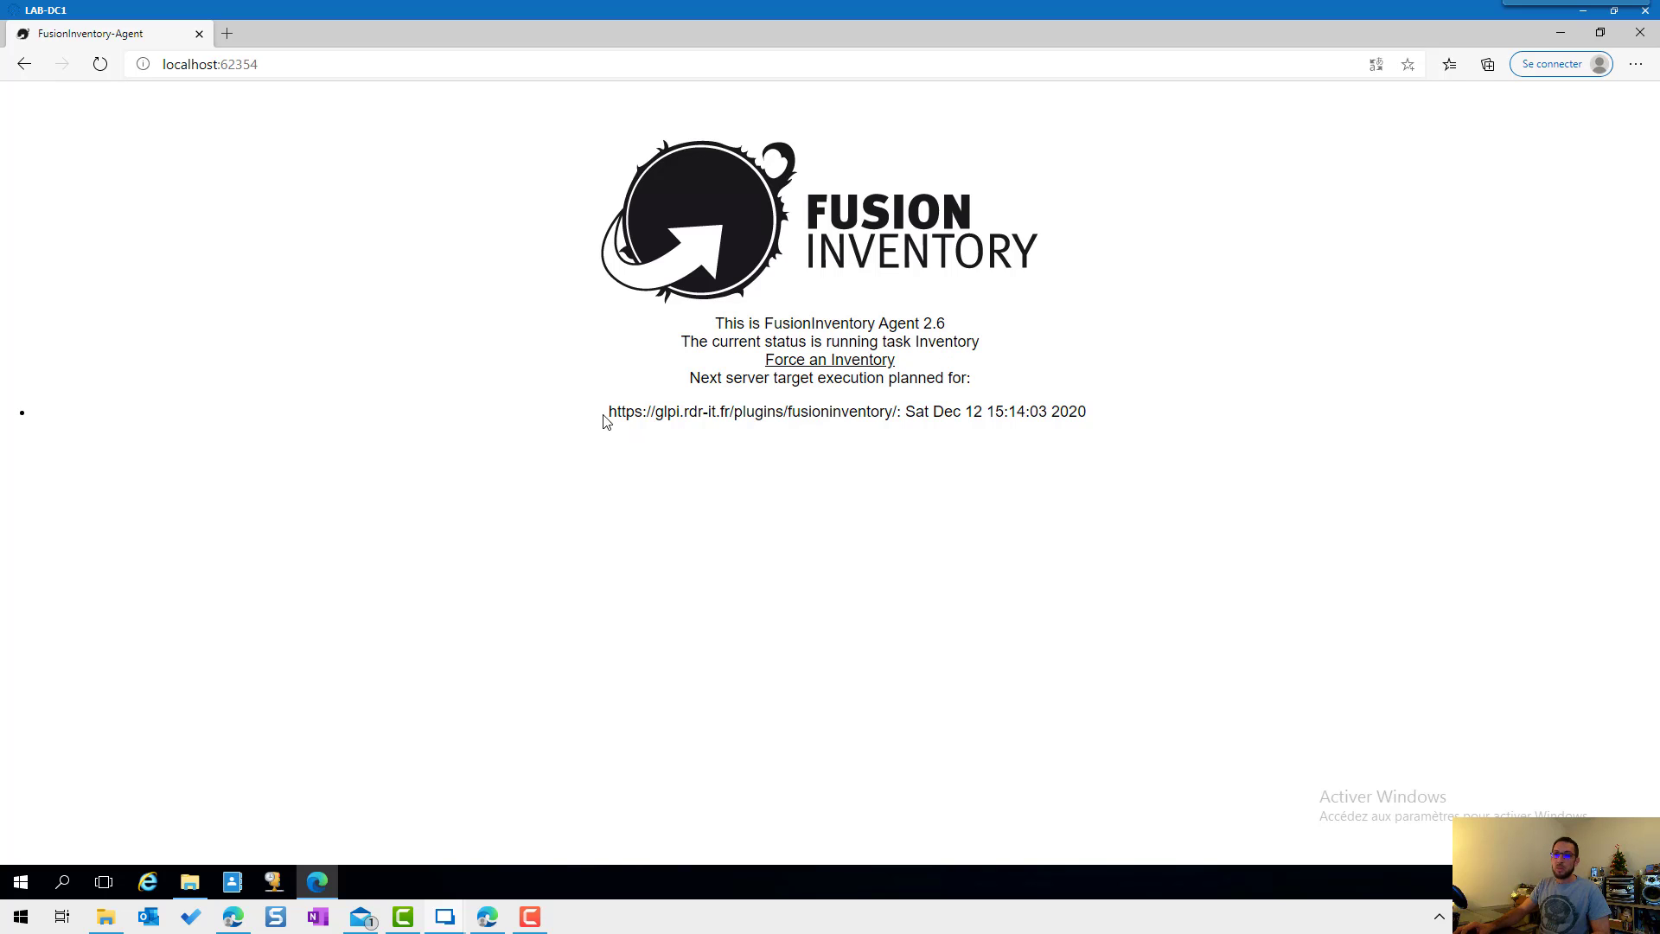
pyautogui.moveTo(604, 421); pyautogui.dragTo(1112, 438)
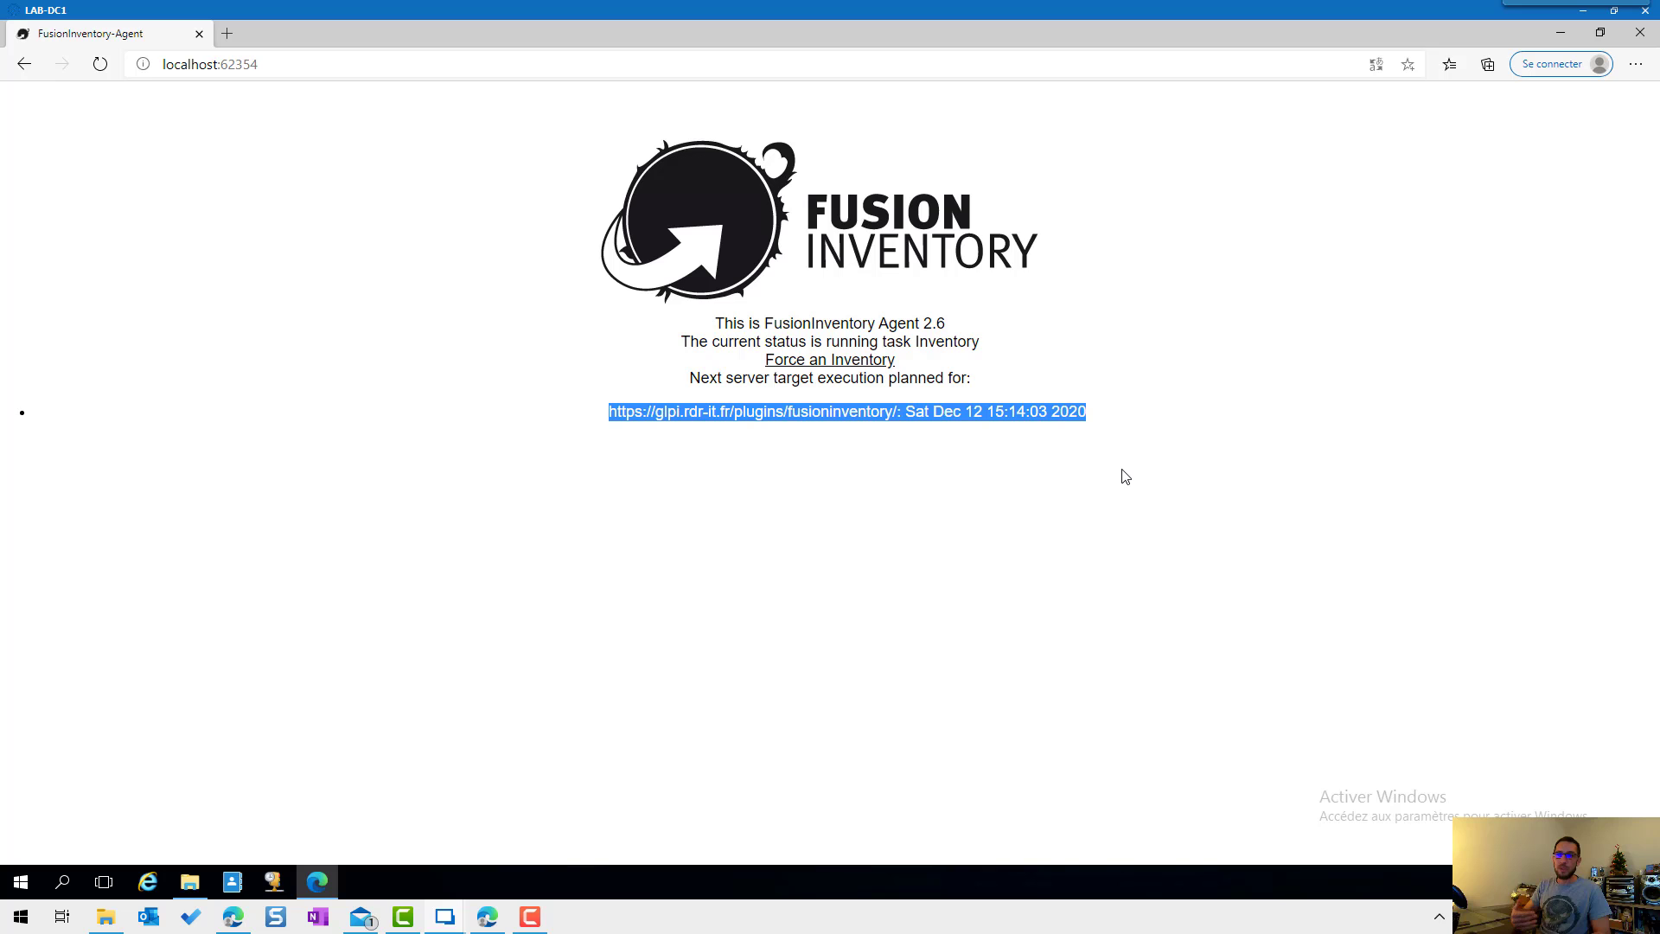
pyautogui.rightClick(434, 258)
pyautogui.click(463, 324)
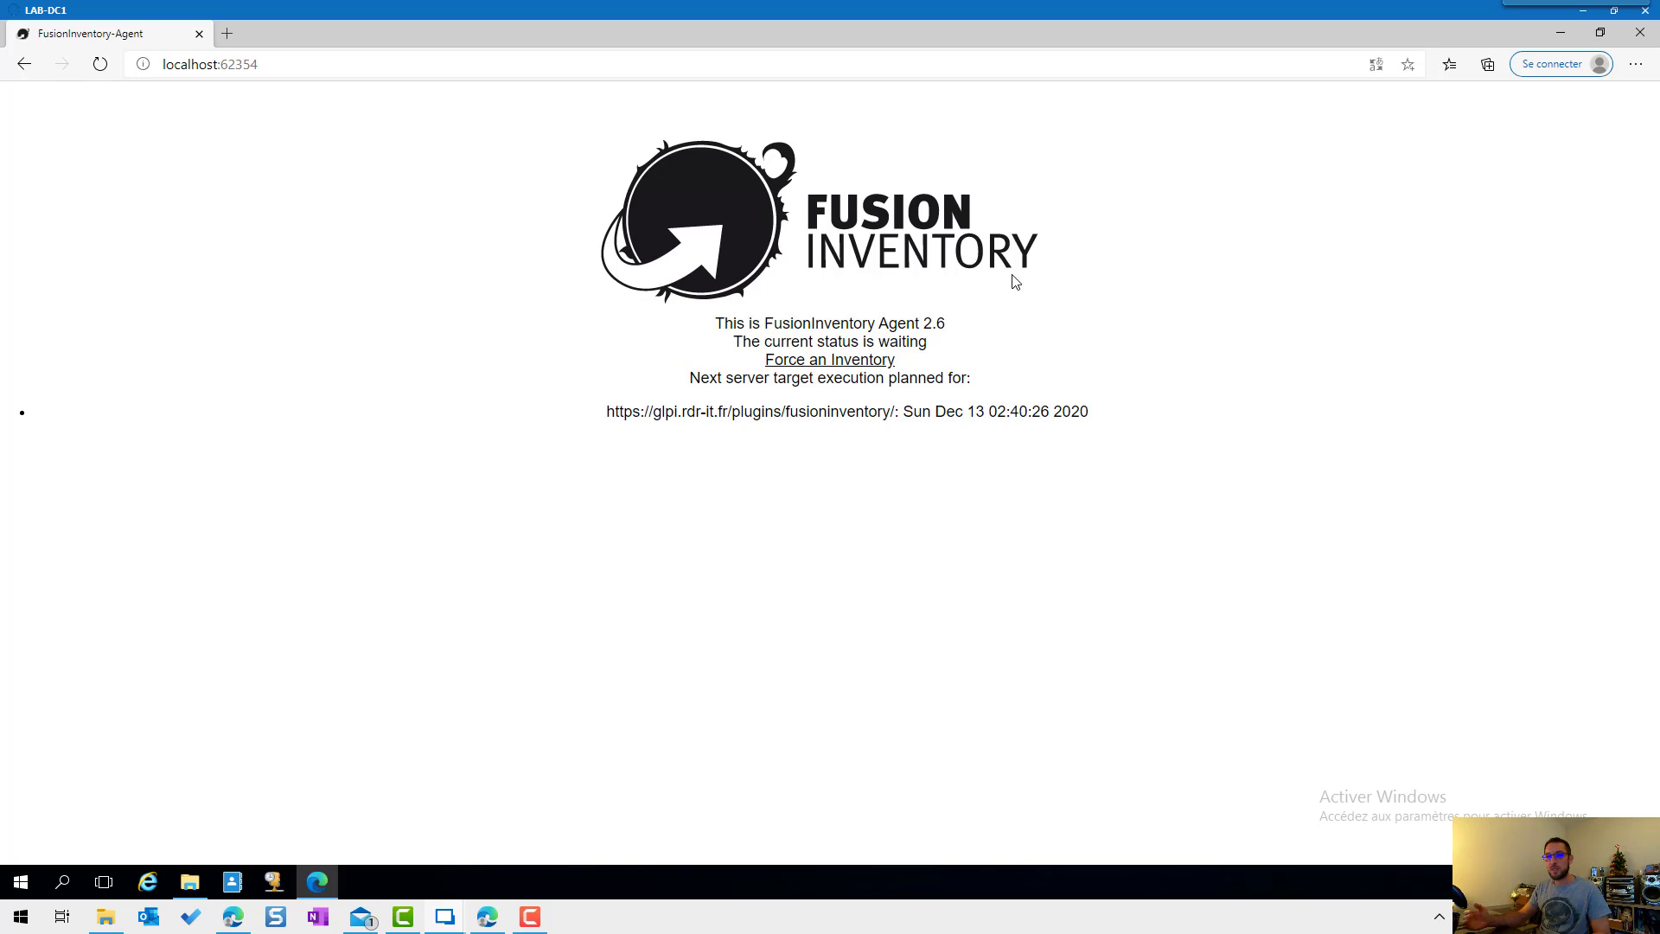
pyautogui.moveTo(1104, 419); pyautogui.dragTo(916, 414)
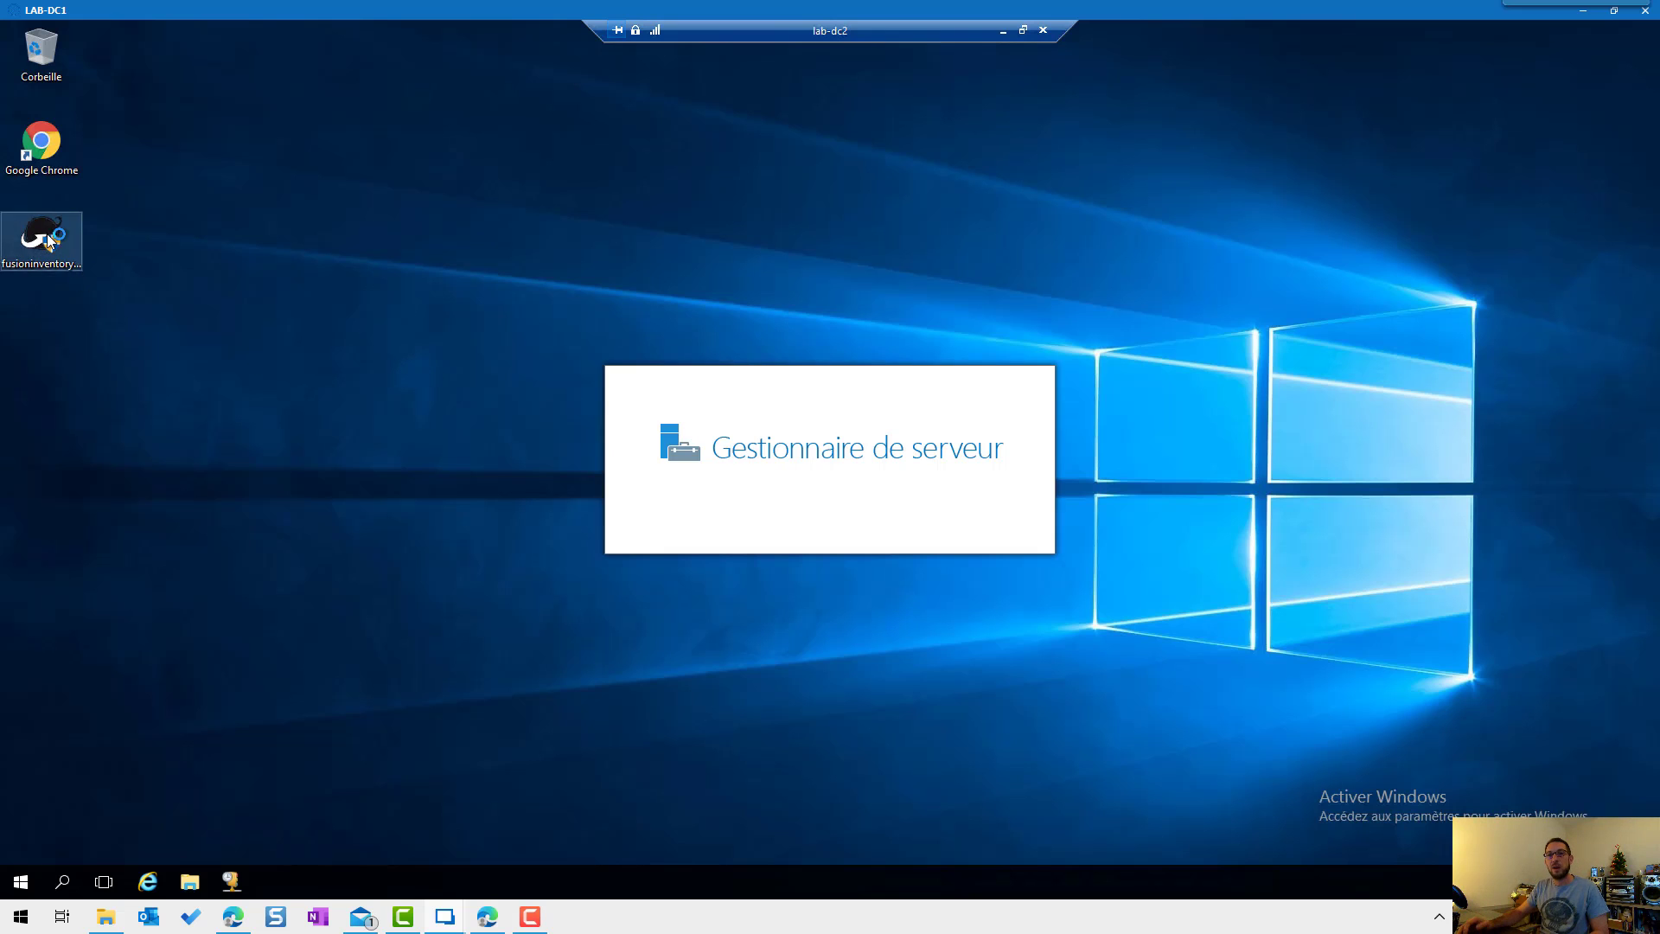
# Step: Launch the agent installer on lab-dc2, accepting licence, default components, folder and server settings
pyautogui.moveTo(42, 241); pyautogui.dragTo(307, 262)
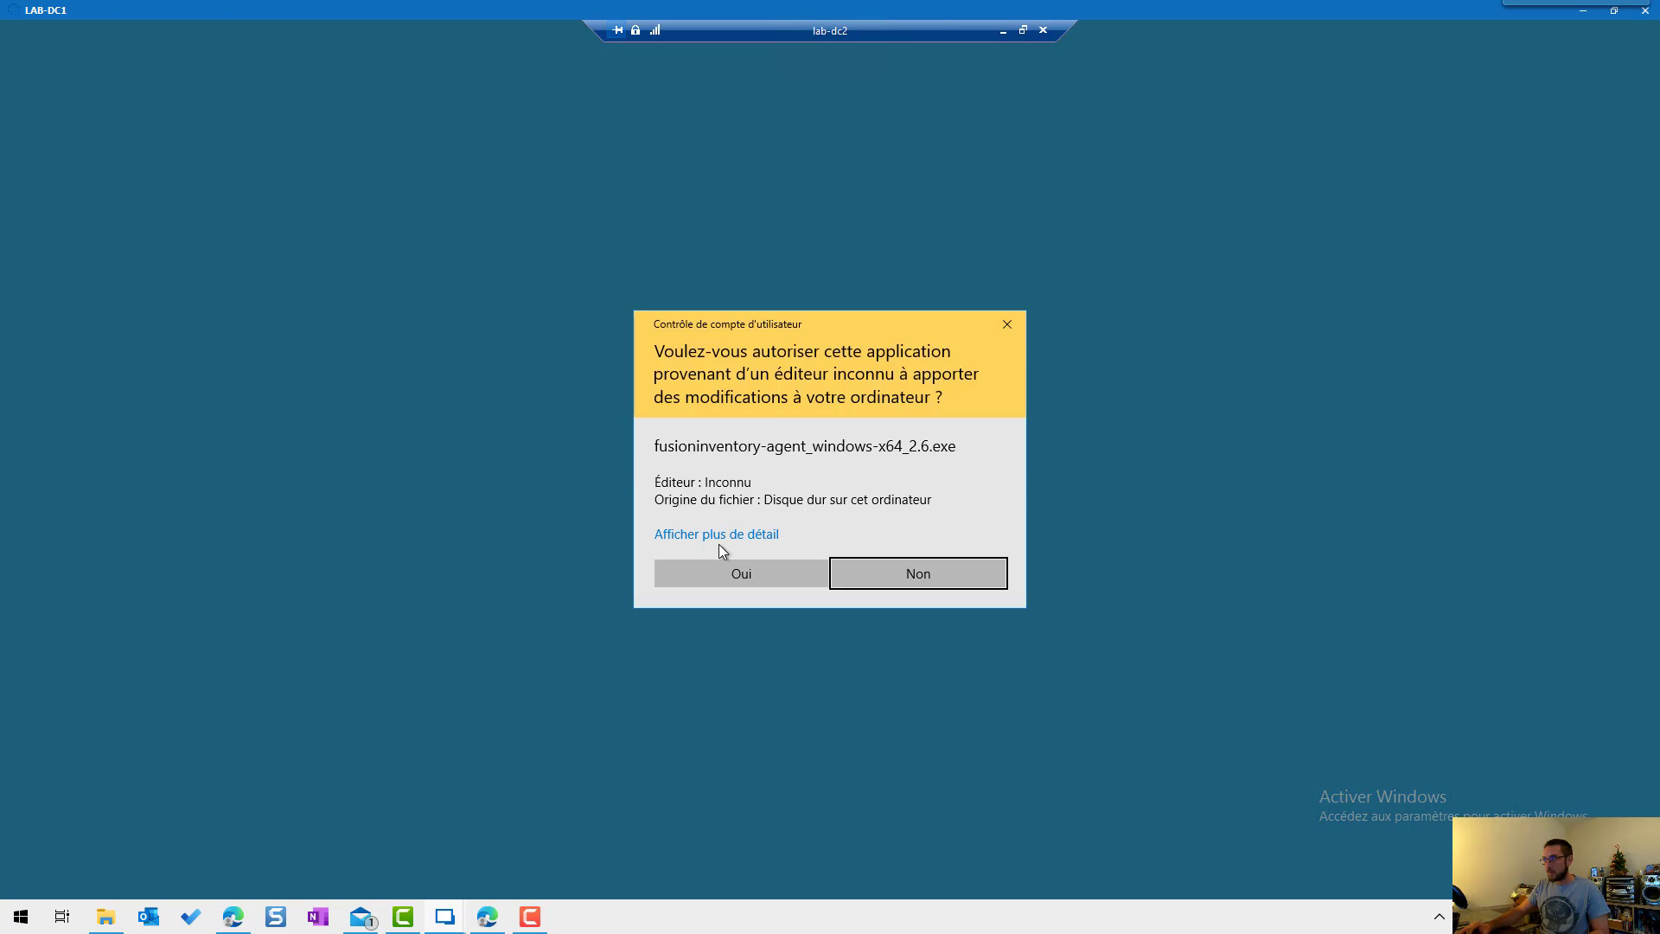
pyautogui.click(738, 574)
pyautogui.click(841, 489)
pyautogui.click(916, 592)
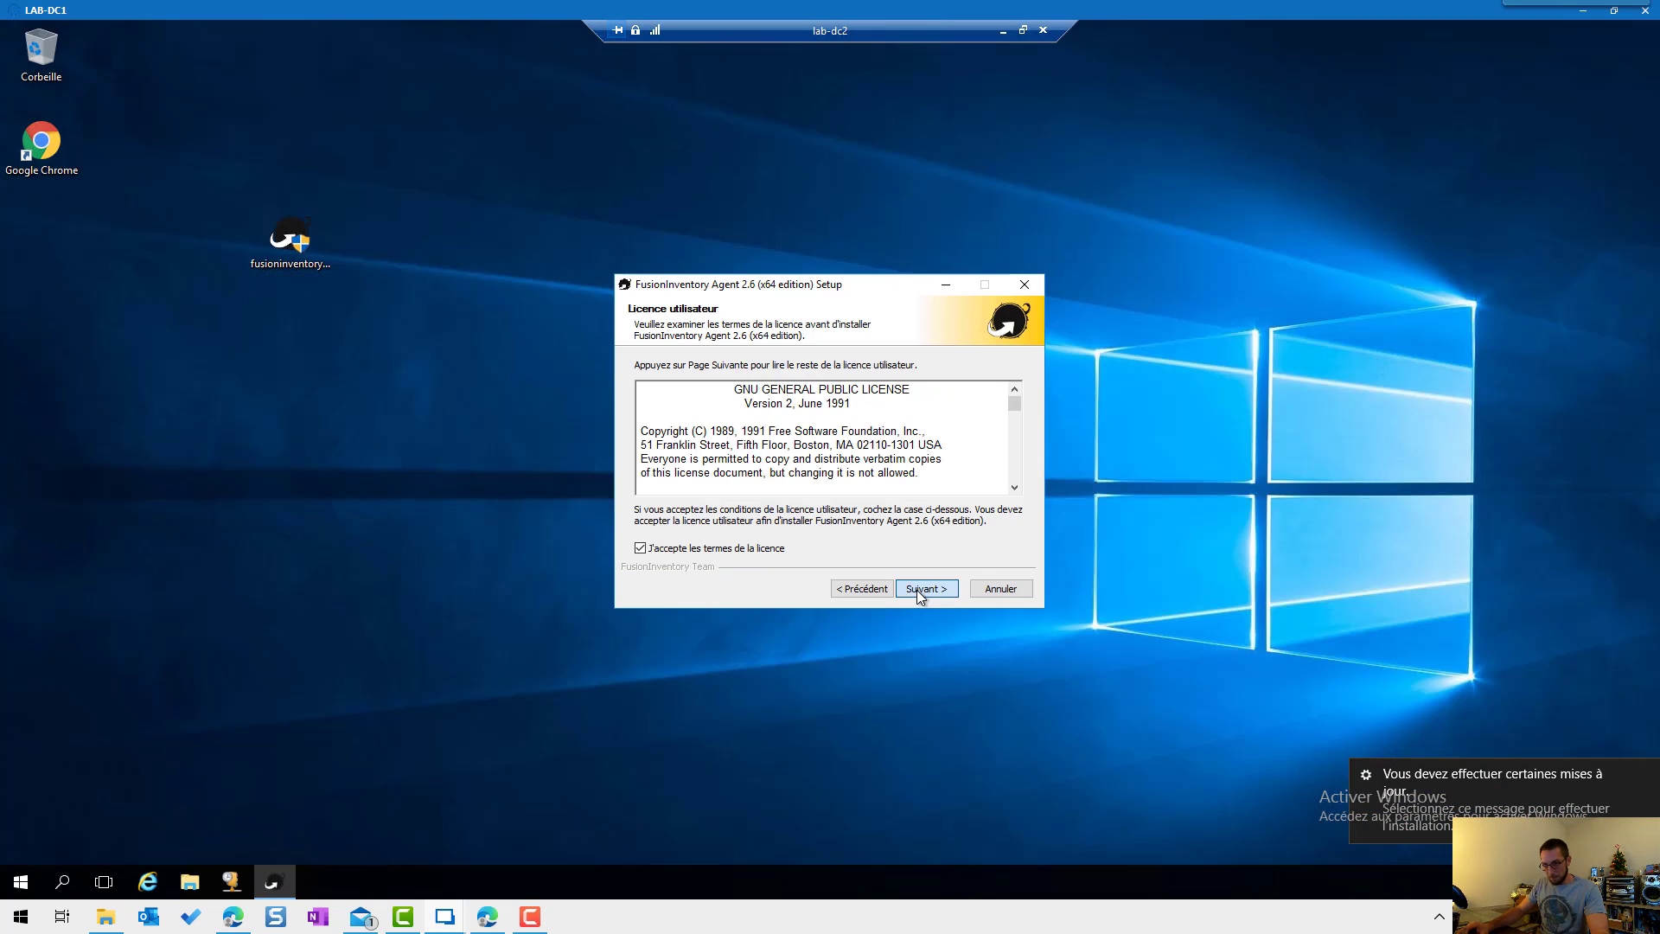
pyautogui.click(916, 589)
pyautogui.click(917, 590)
pyautogui.click(924, 588)
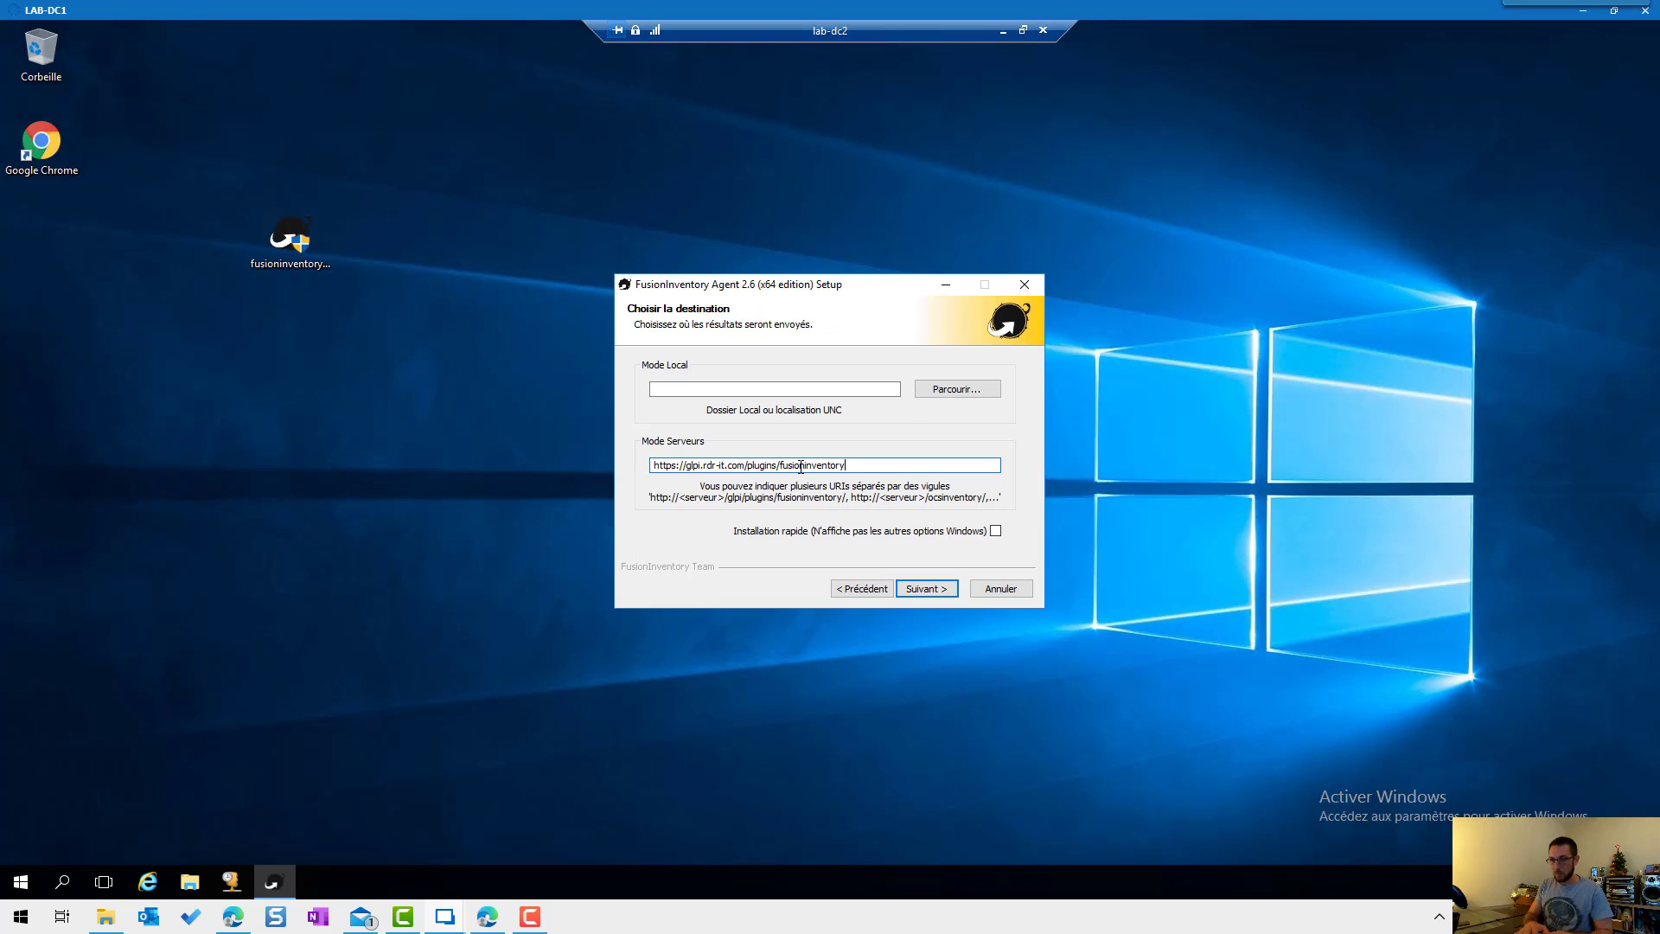
pyautogui.press('Return')
pyautogui.press('Return')
pyautogui.press('Return')
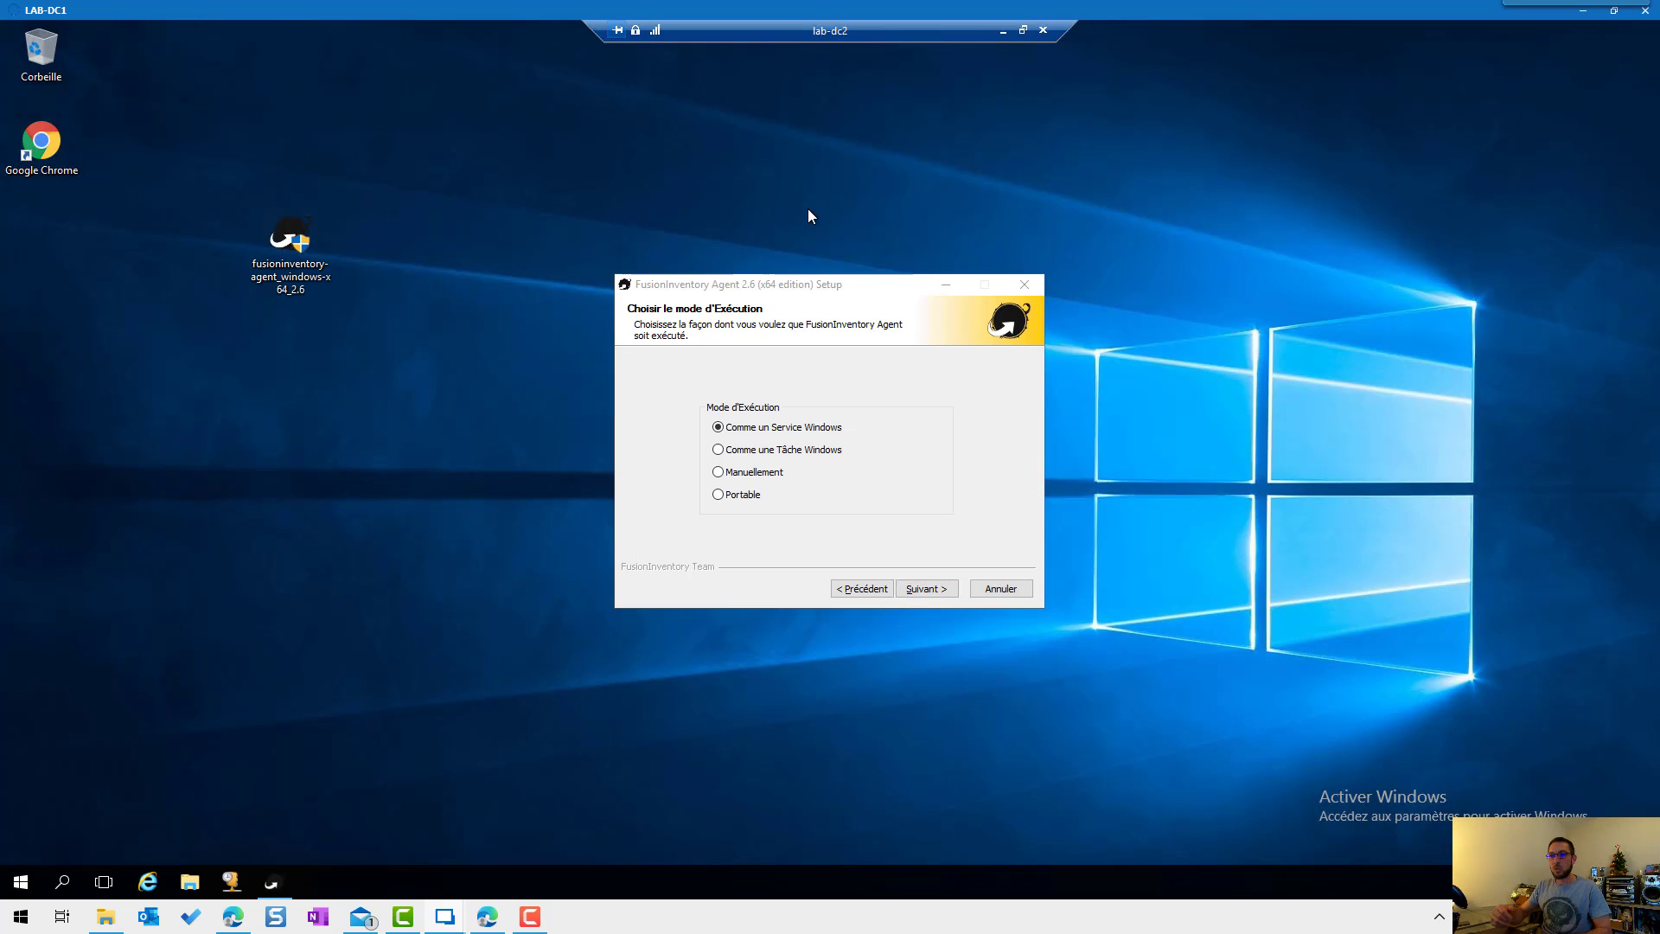
# Step: Run the agent as an hourly Windows scheduled task, install it, and close the setup wizard
pyautogui.click(791, 454)
pyautogui.click(939, 589)
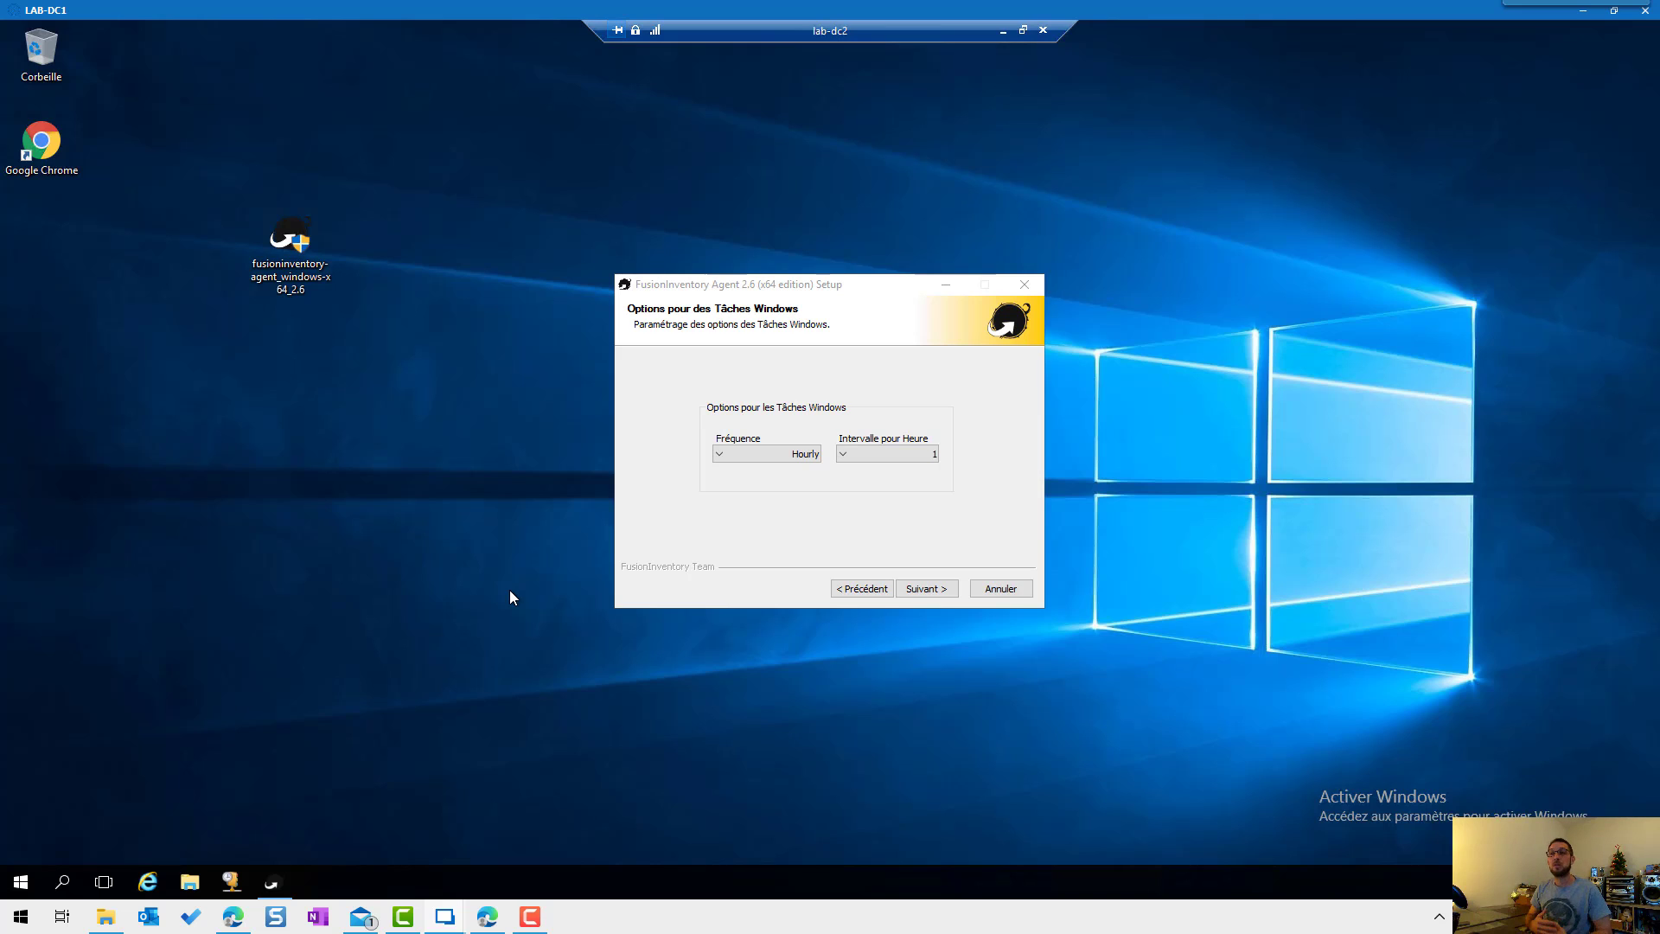
pyautogui.click(786, 513)
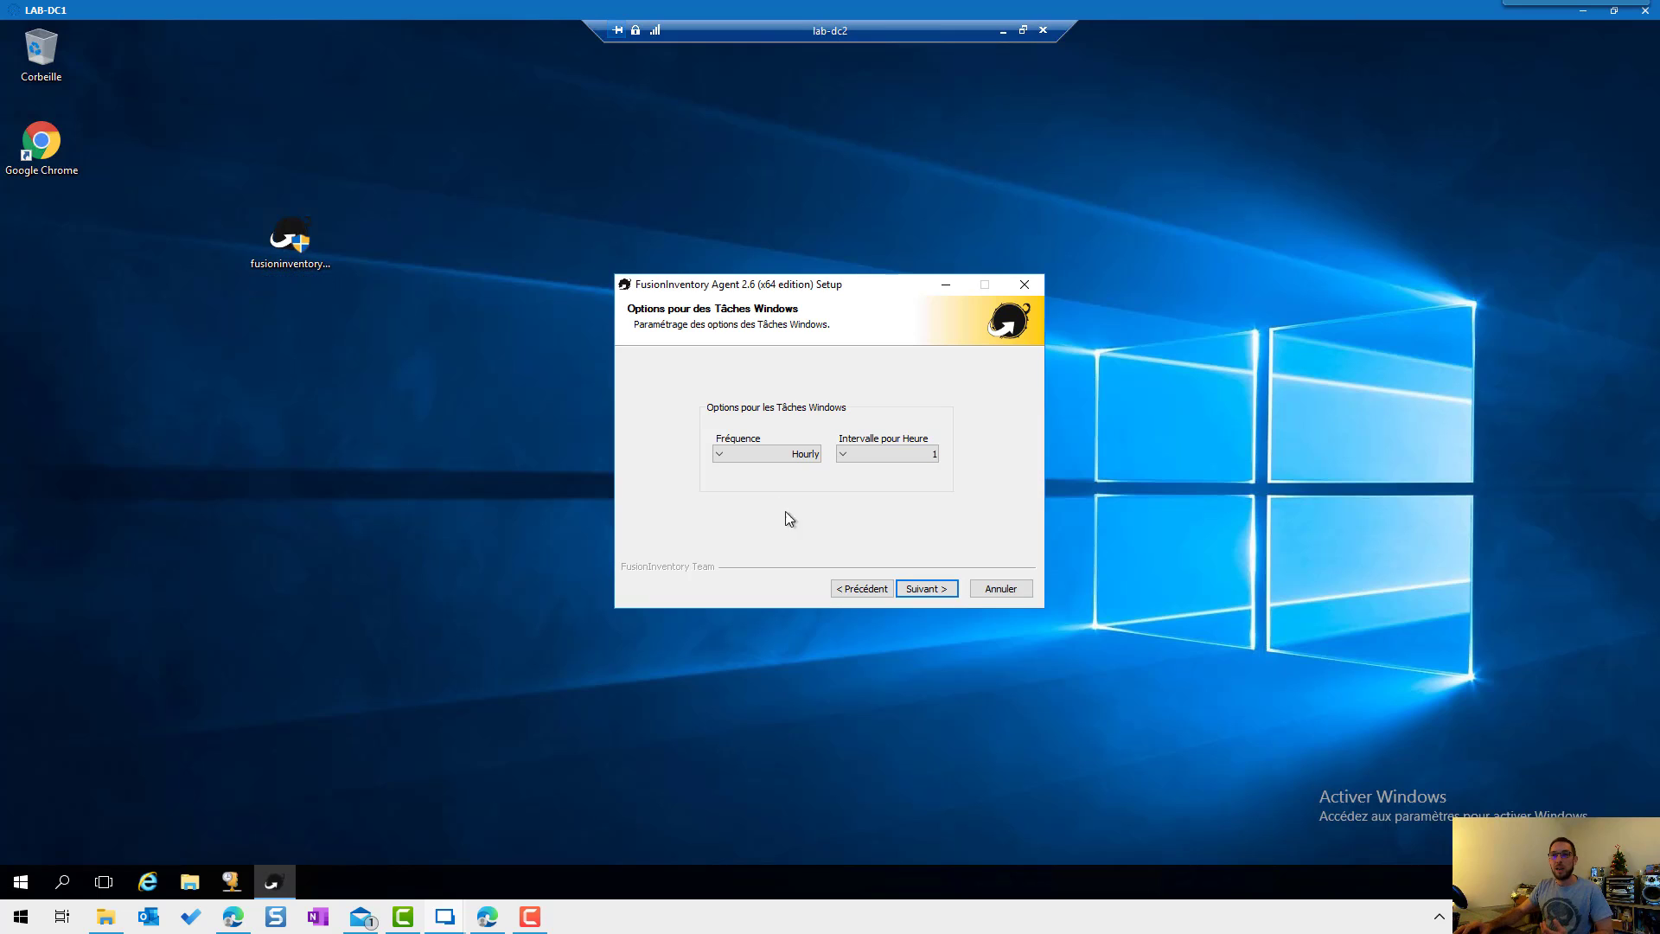
pyautogui.click(926, 588)
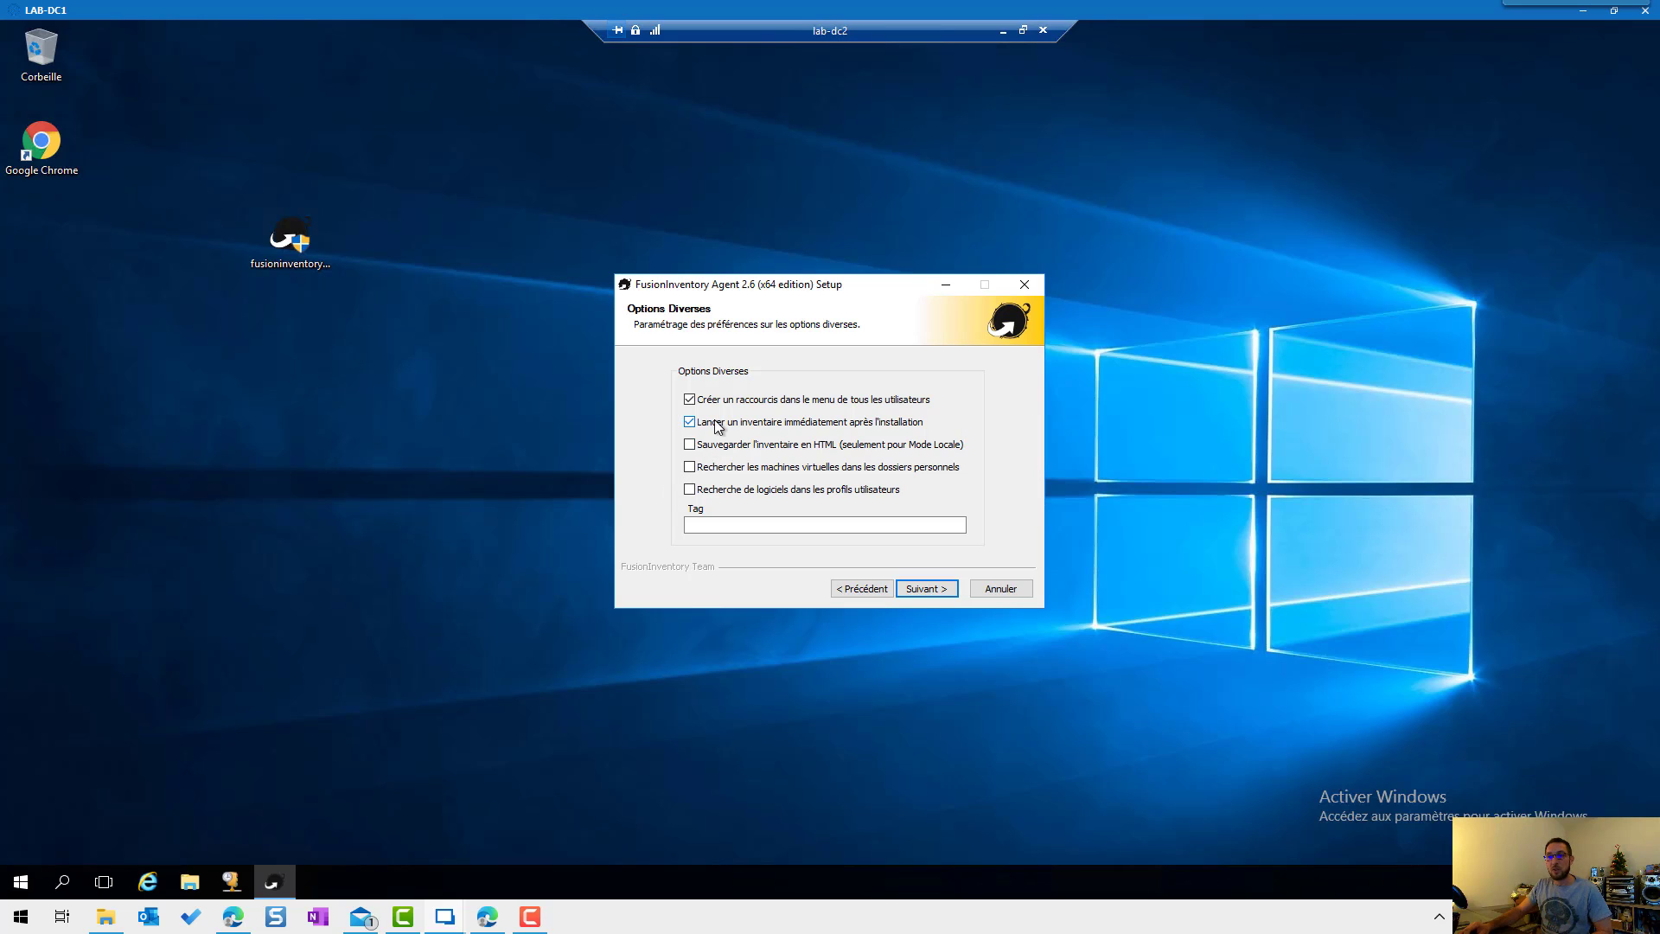
pyautogui.click(921, 593)
pyautogui.click(921, 593)
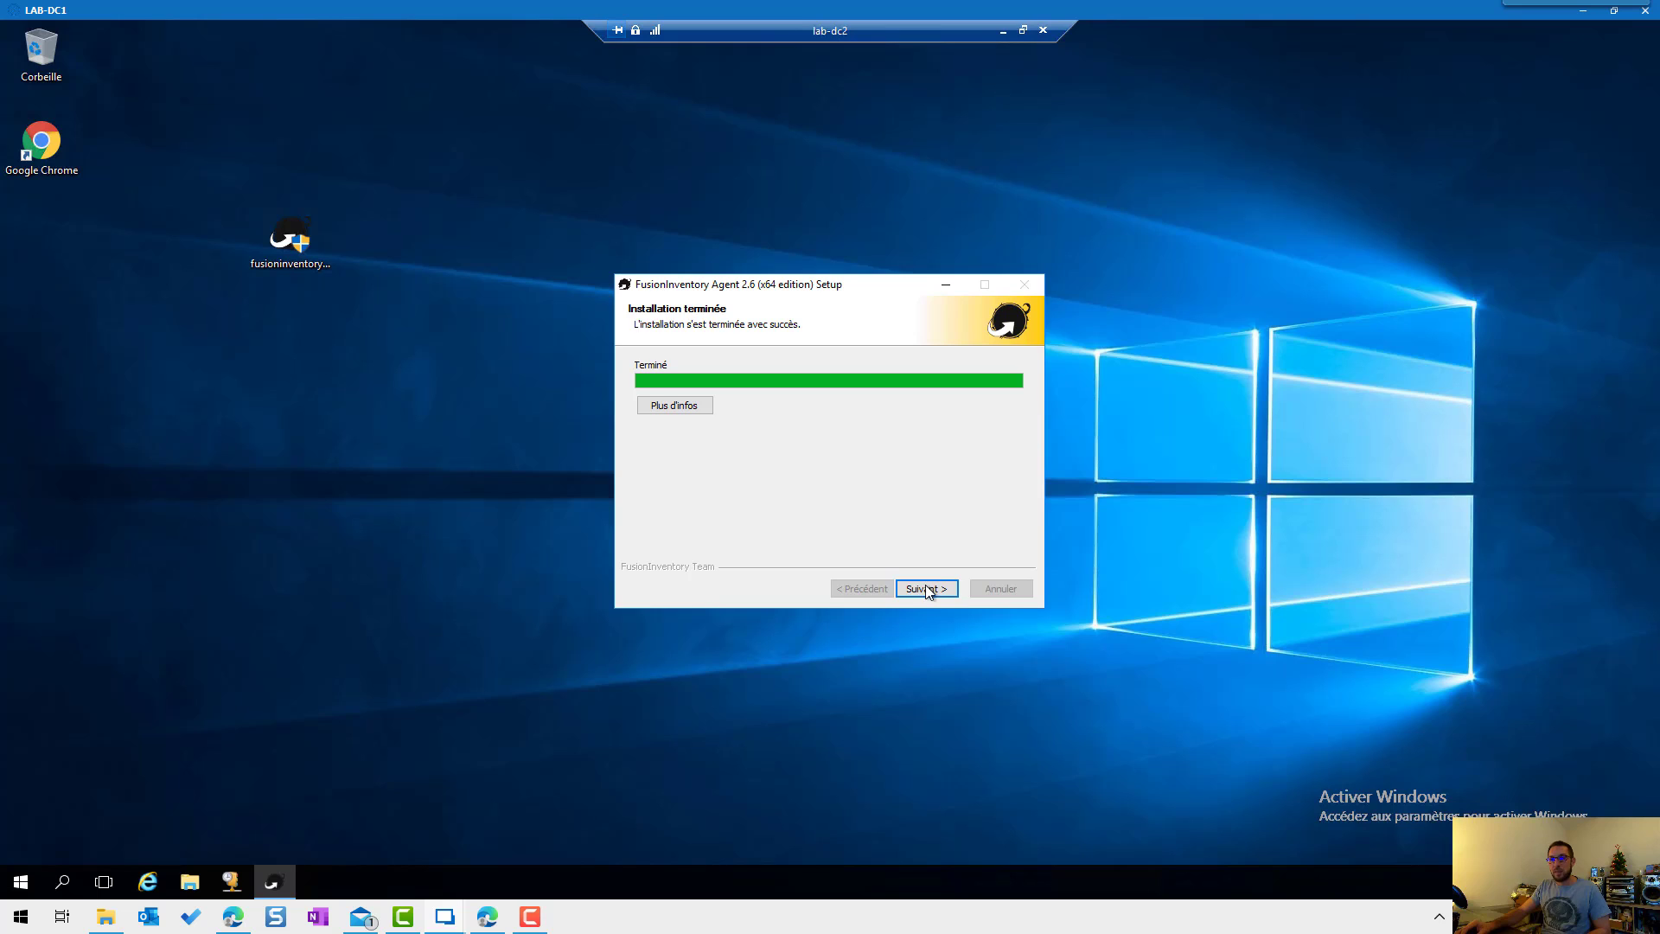
pyautogui.click(925, 588)
pyautogui.click(926, 589)
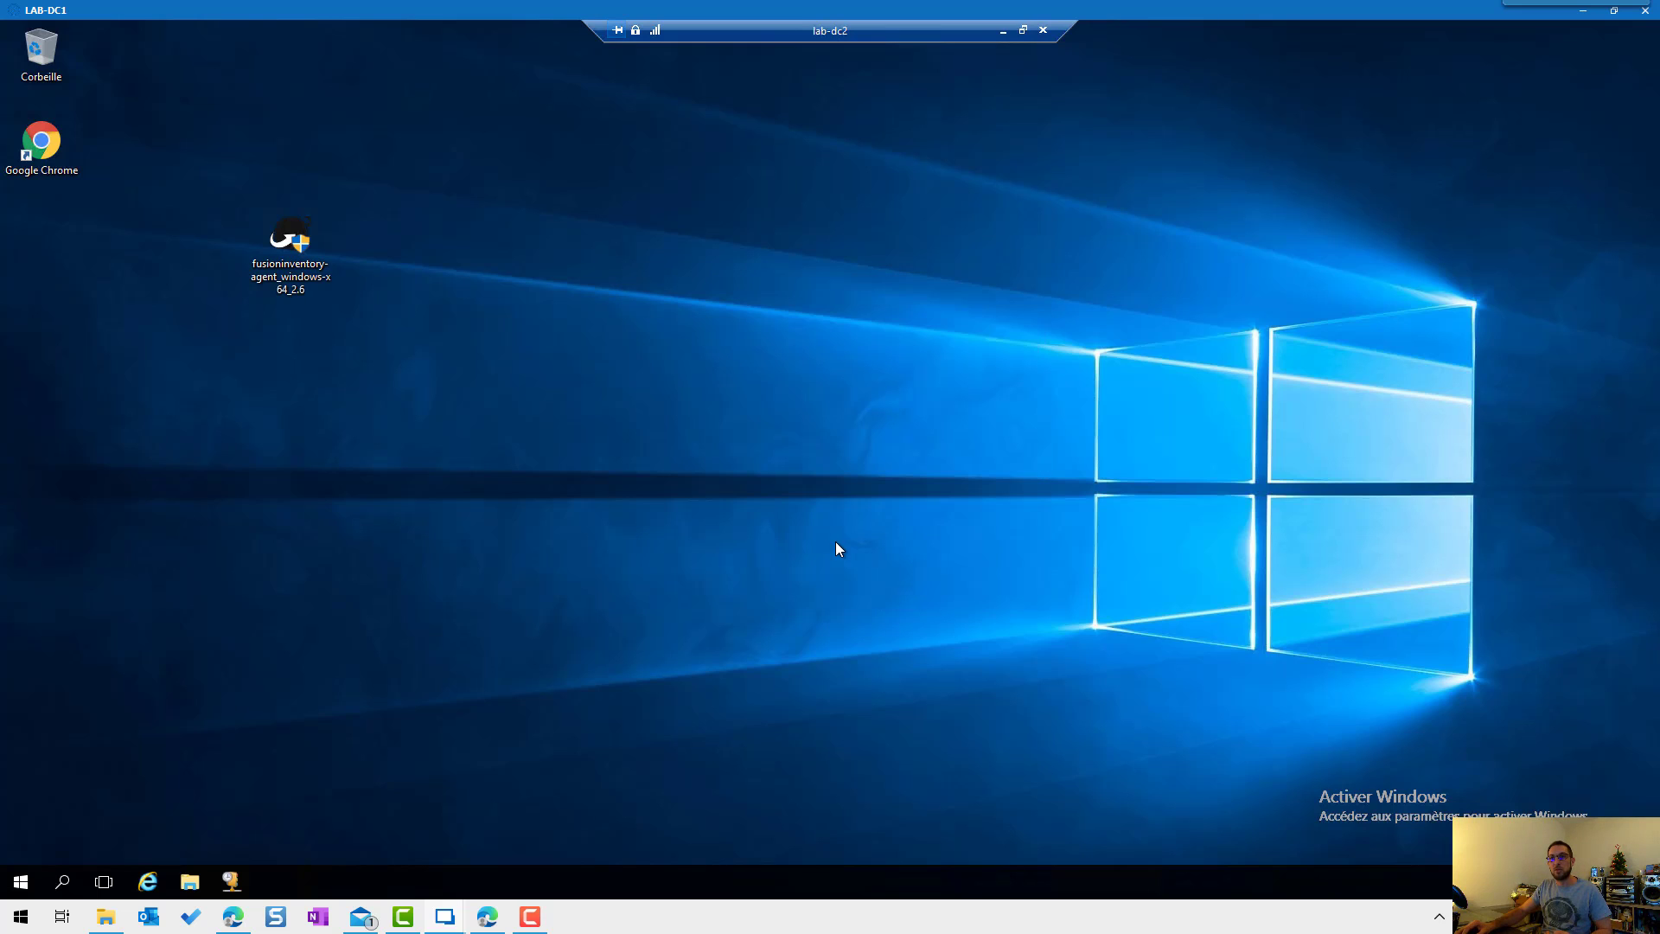
# Step: Launch Planificateur de tâches via 'plani' and widen the Nom column to read the FusionInventory-Agent task
pyautogui.click(21, 878)
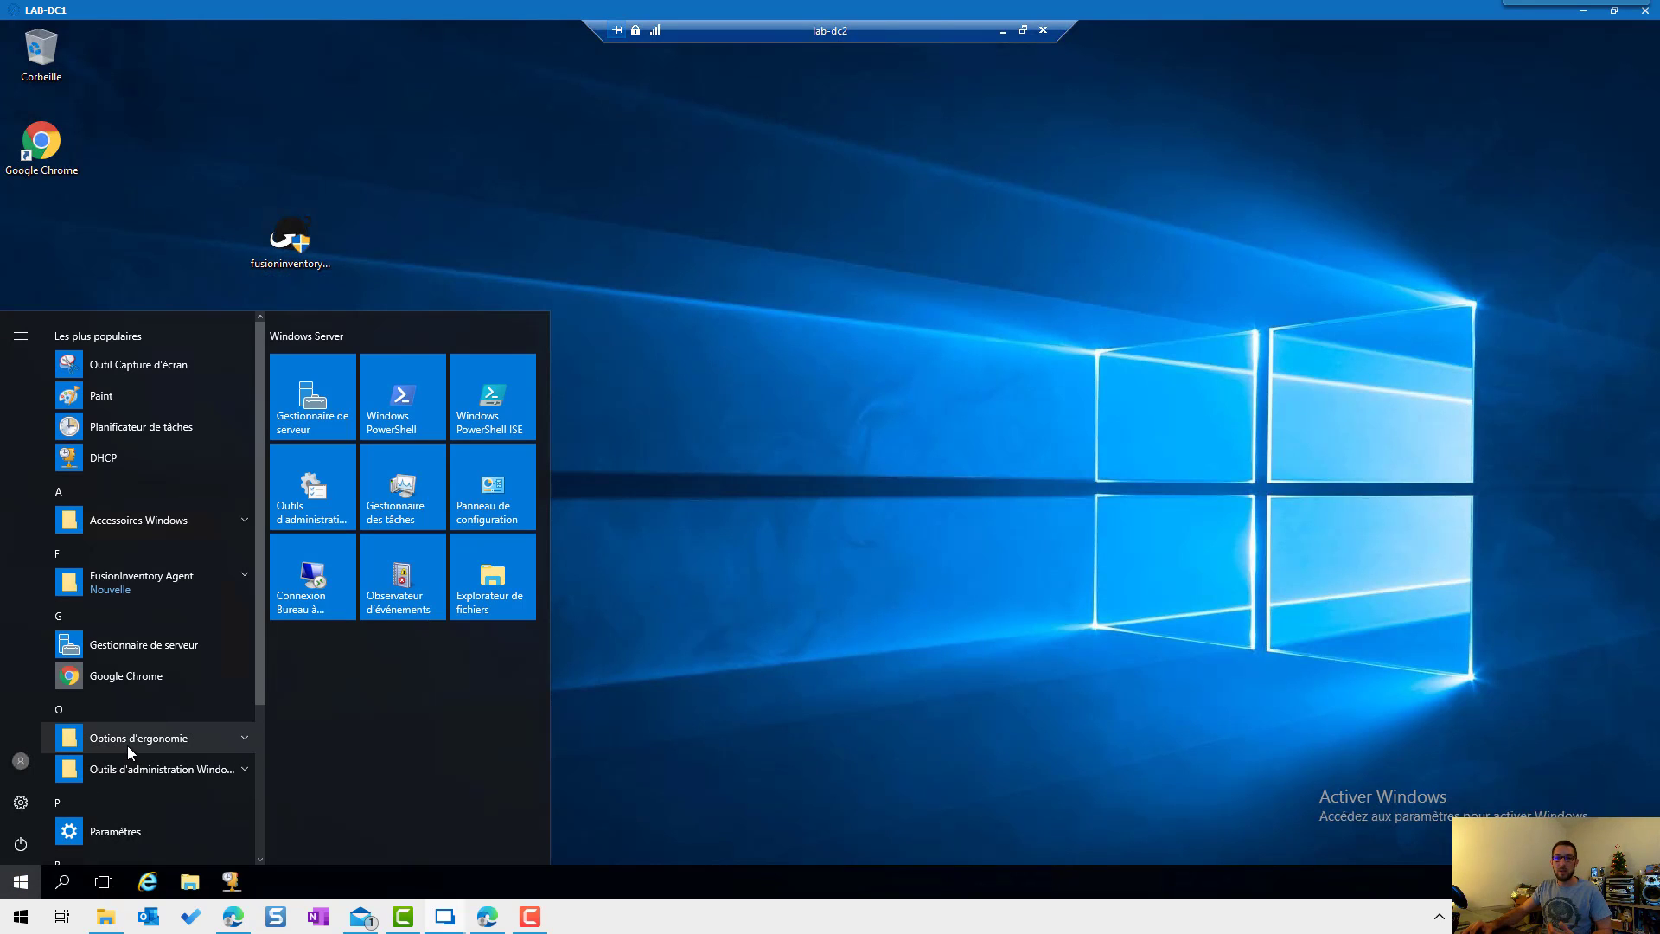
pyautogui.write('p')
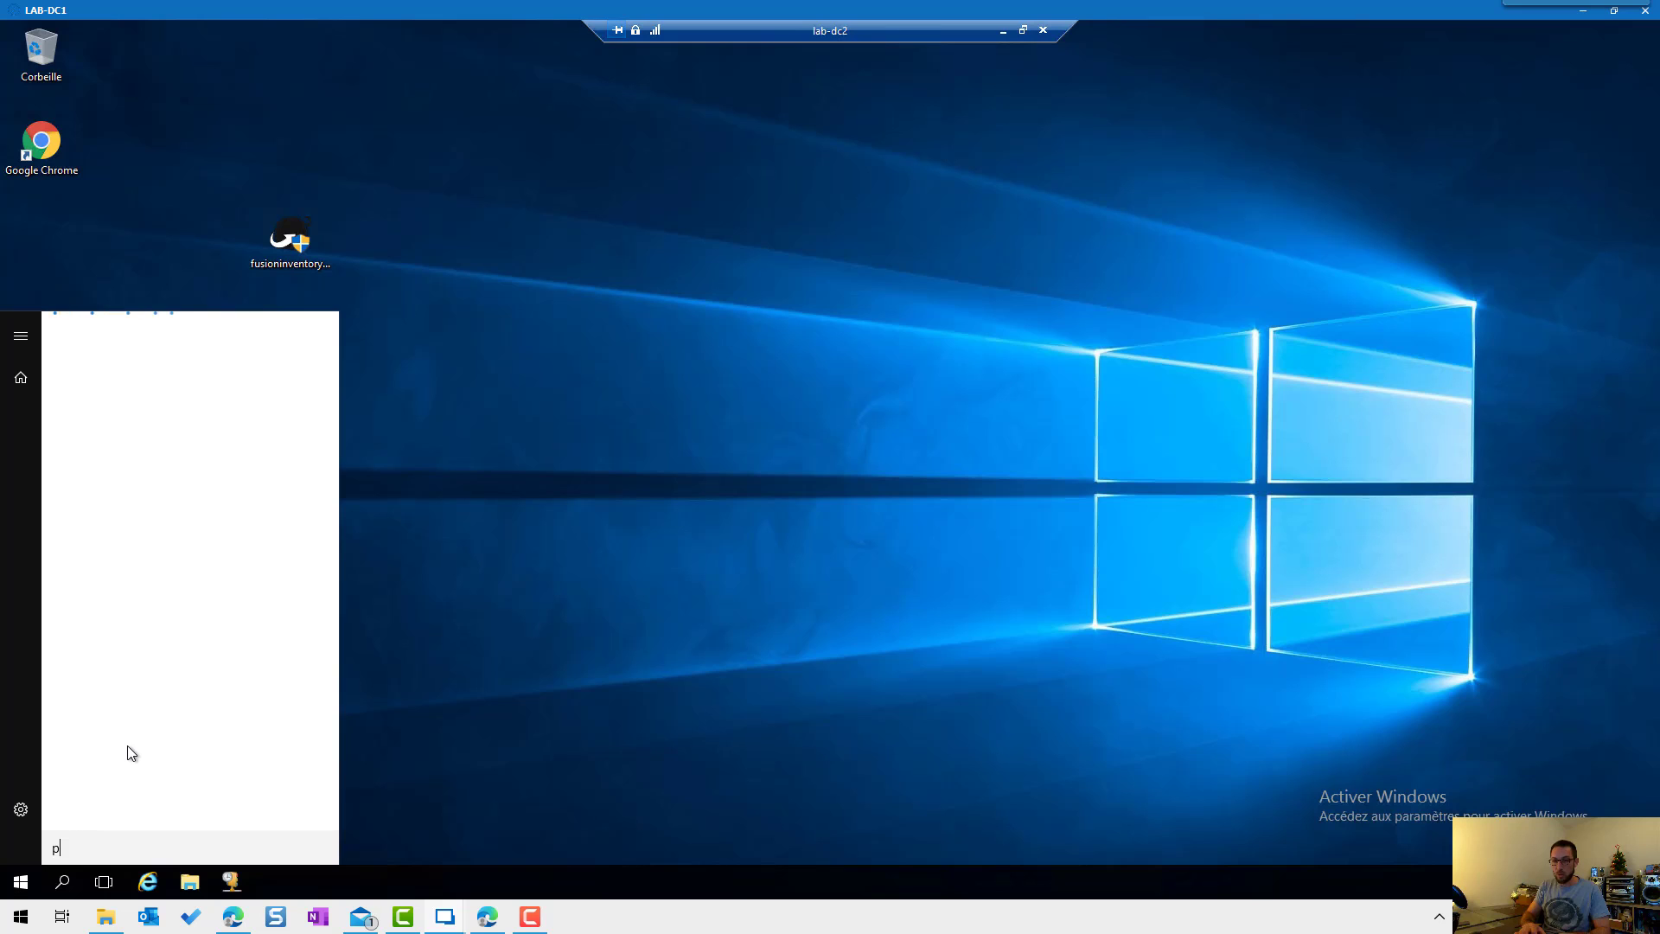
pyautogui.write('lani')
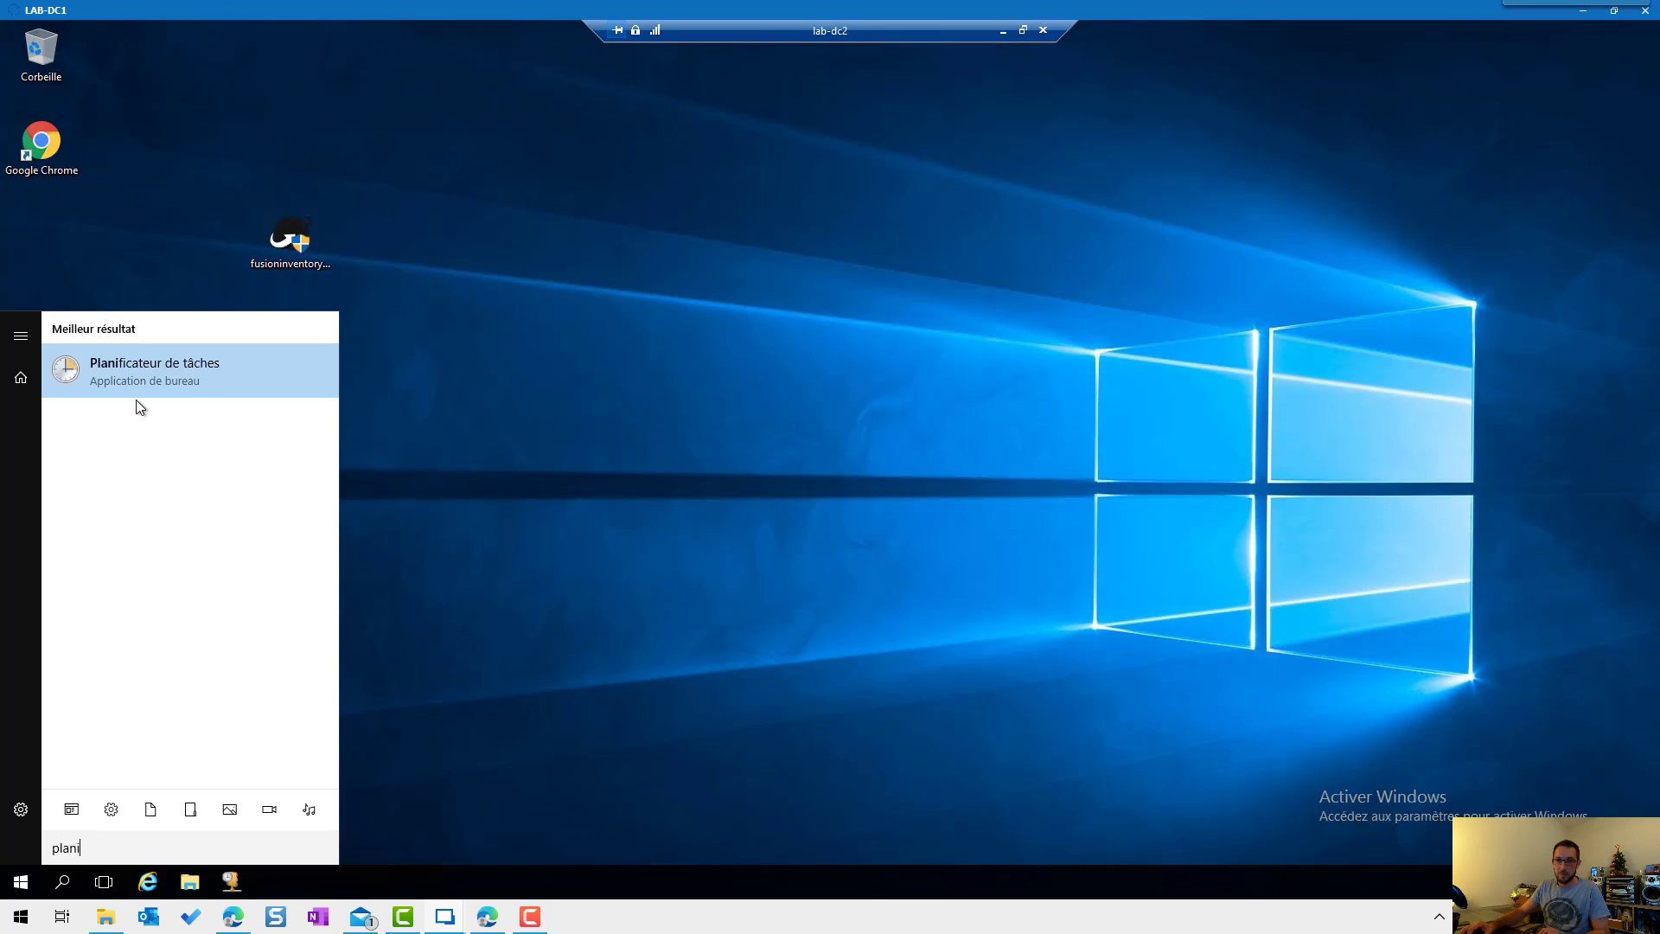
pyautogui.click(137, 387)
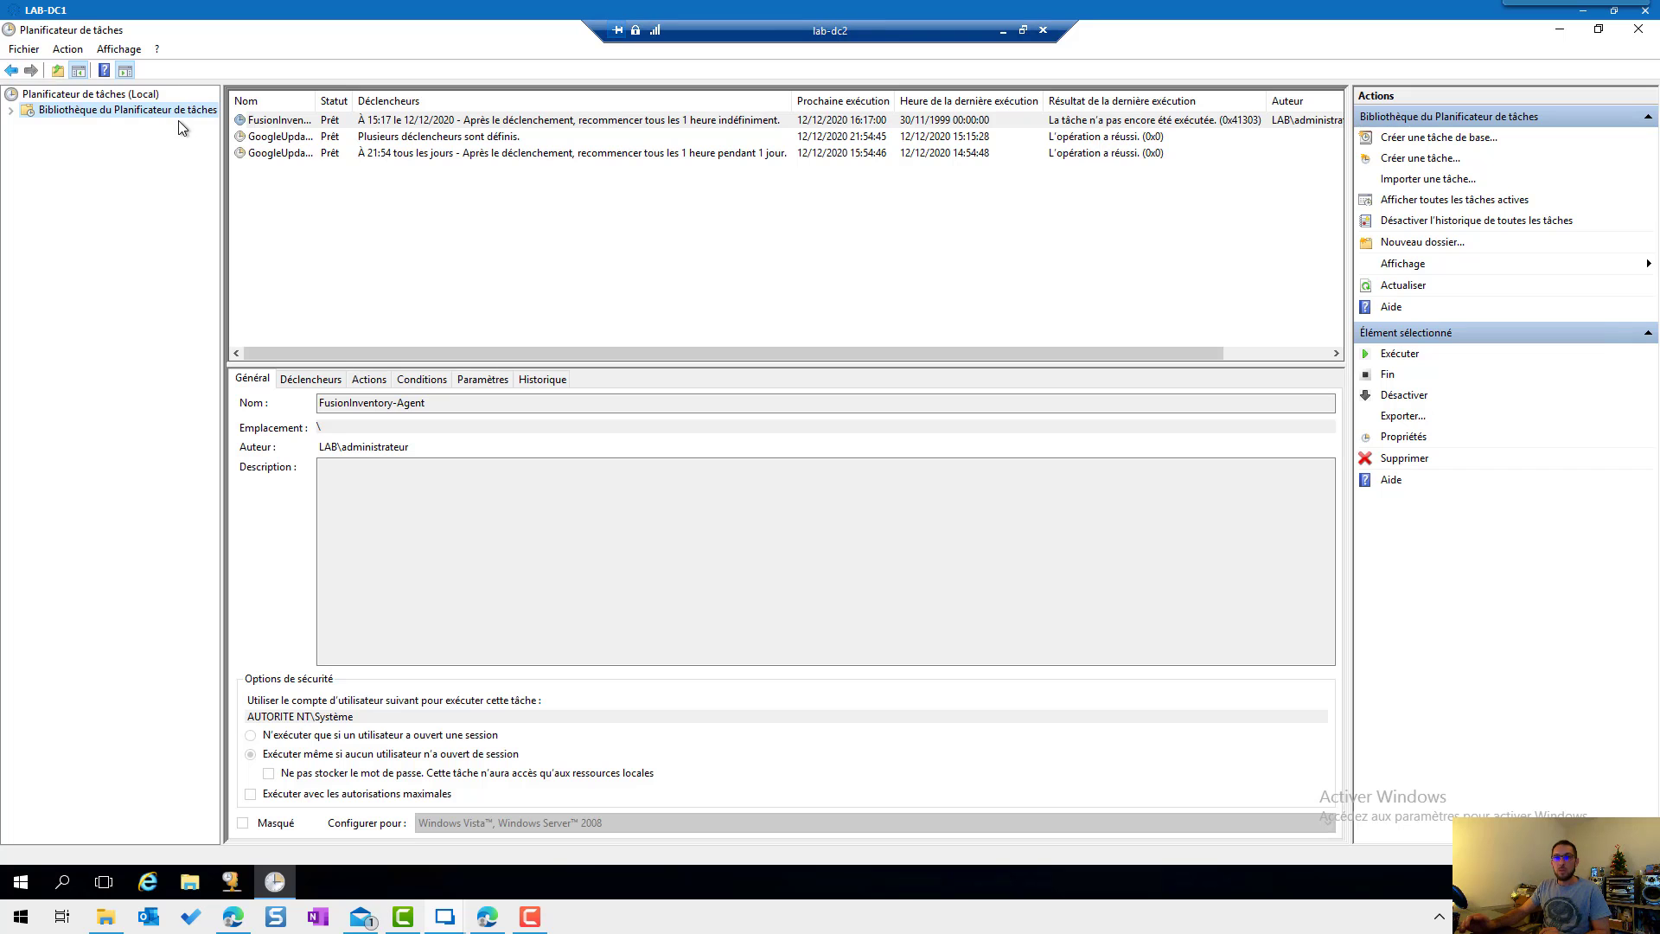
pyautogui.moveTo(316, 100); pyautogui.dragTo(388, 100)
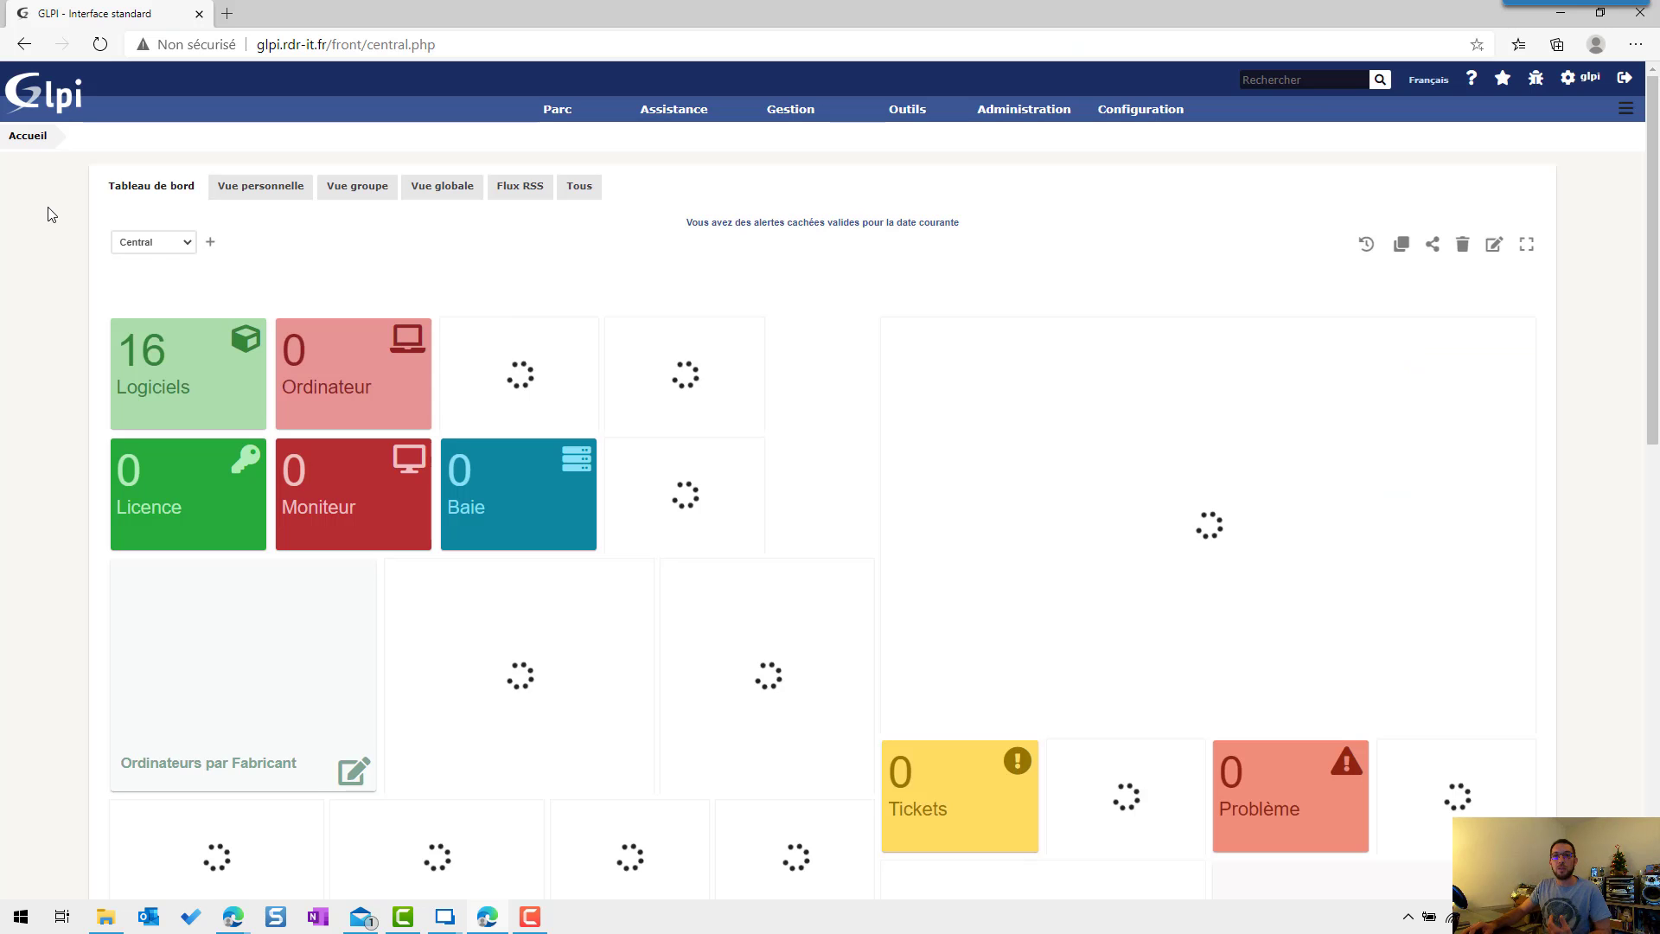
# Step: Reload the GLPI dashboard, open the FusionInventory plugin page, then return to the LAB-DC1 session
pyautogui.rightClick(53, 214)
pyautogui.click(75, 273)
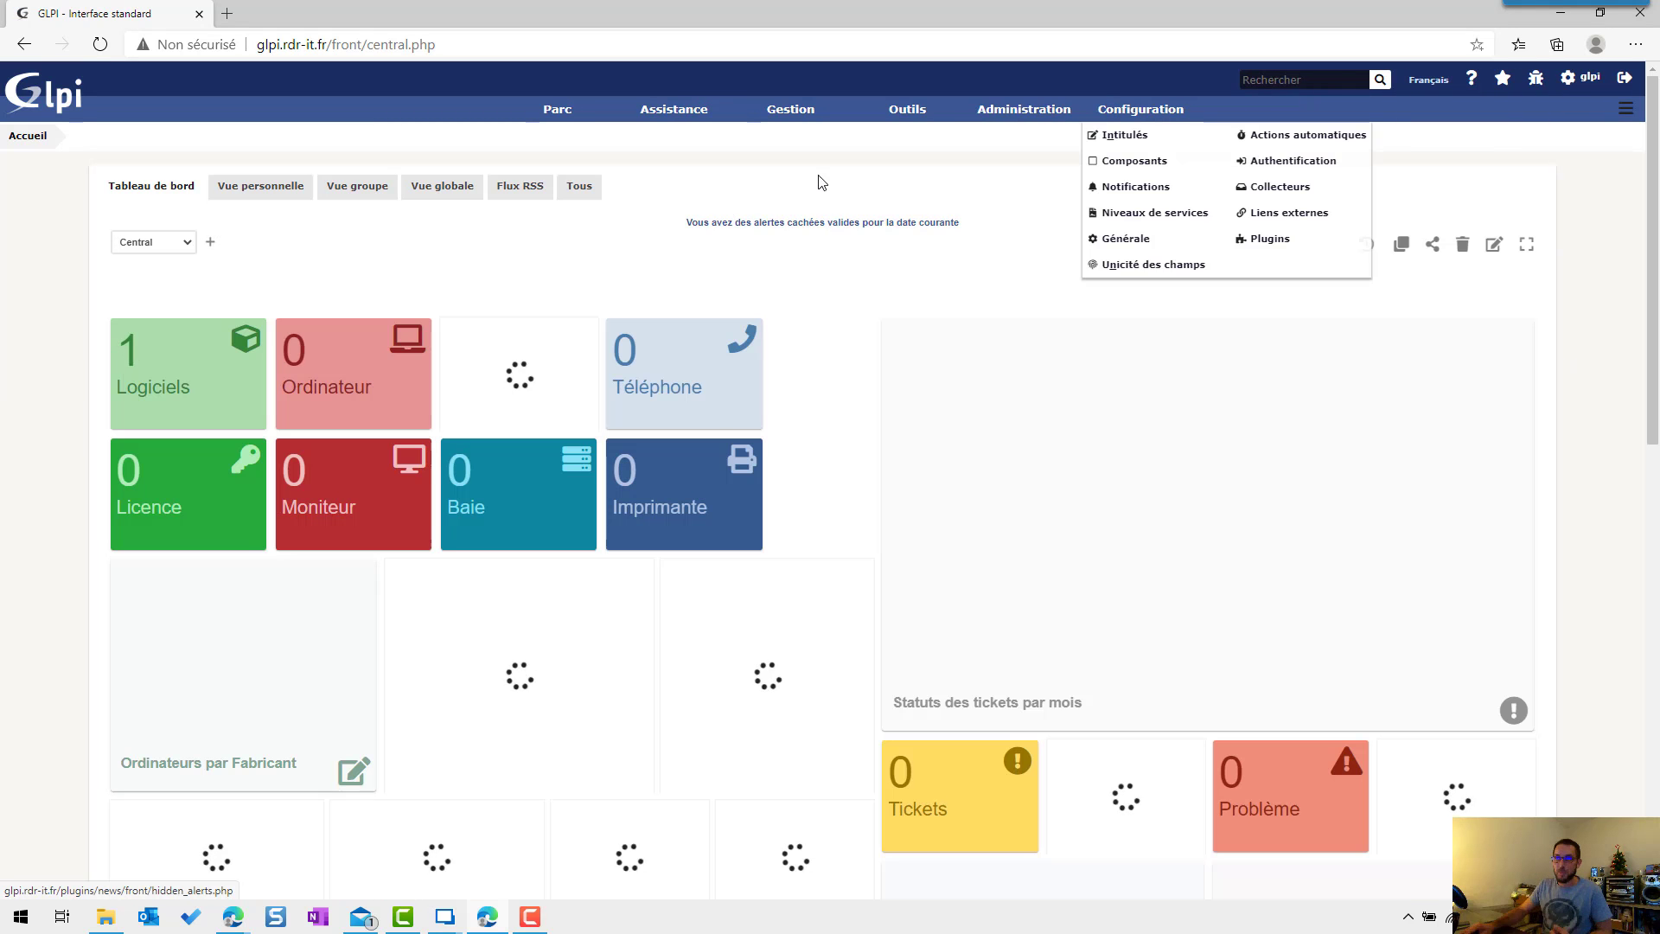
pyautogui.moveTo(1013, 110)
pyautogui.click(1206, 216)
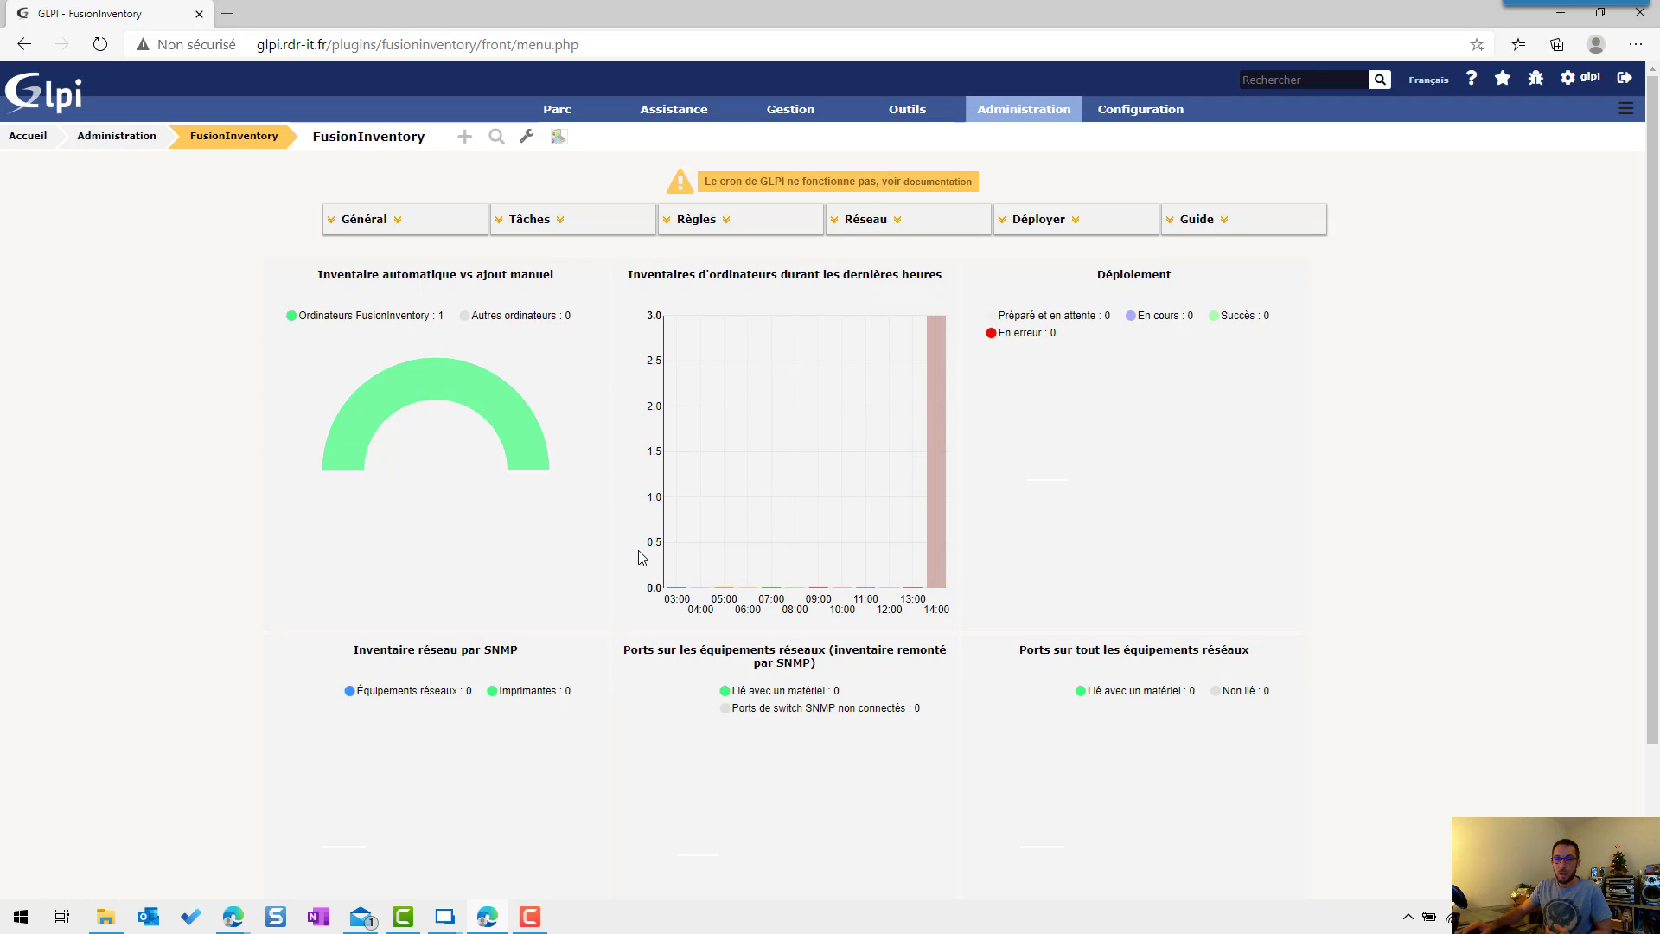
pyautogui.moveTo(454, 921)
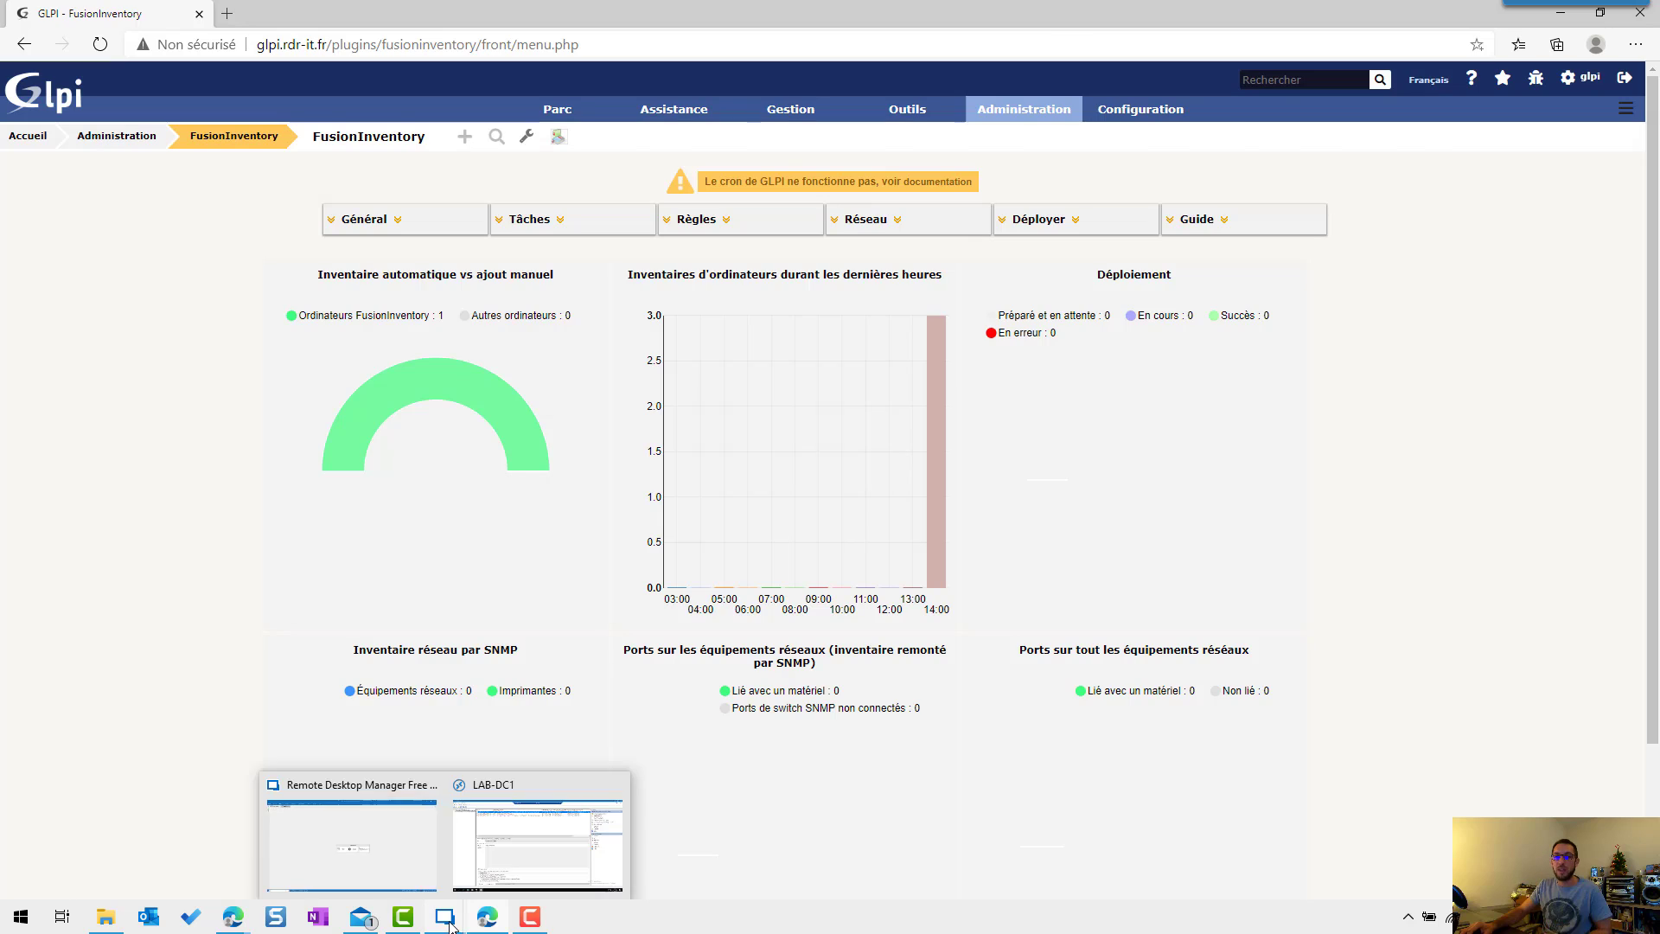
pyautogui.click(536, 830)
# Step: Run the FusionInventory-Agent task immediately and widen the Statut column to confirm En cours
pyautogui.click(473, 128)
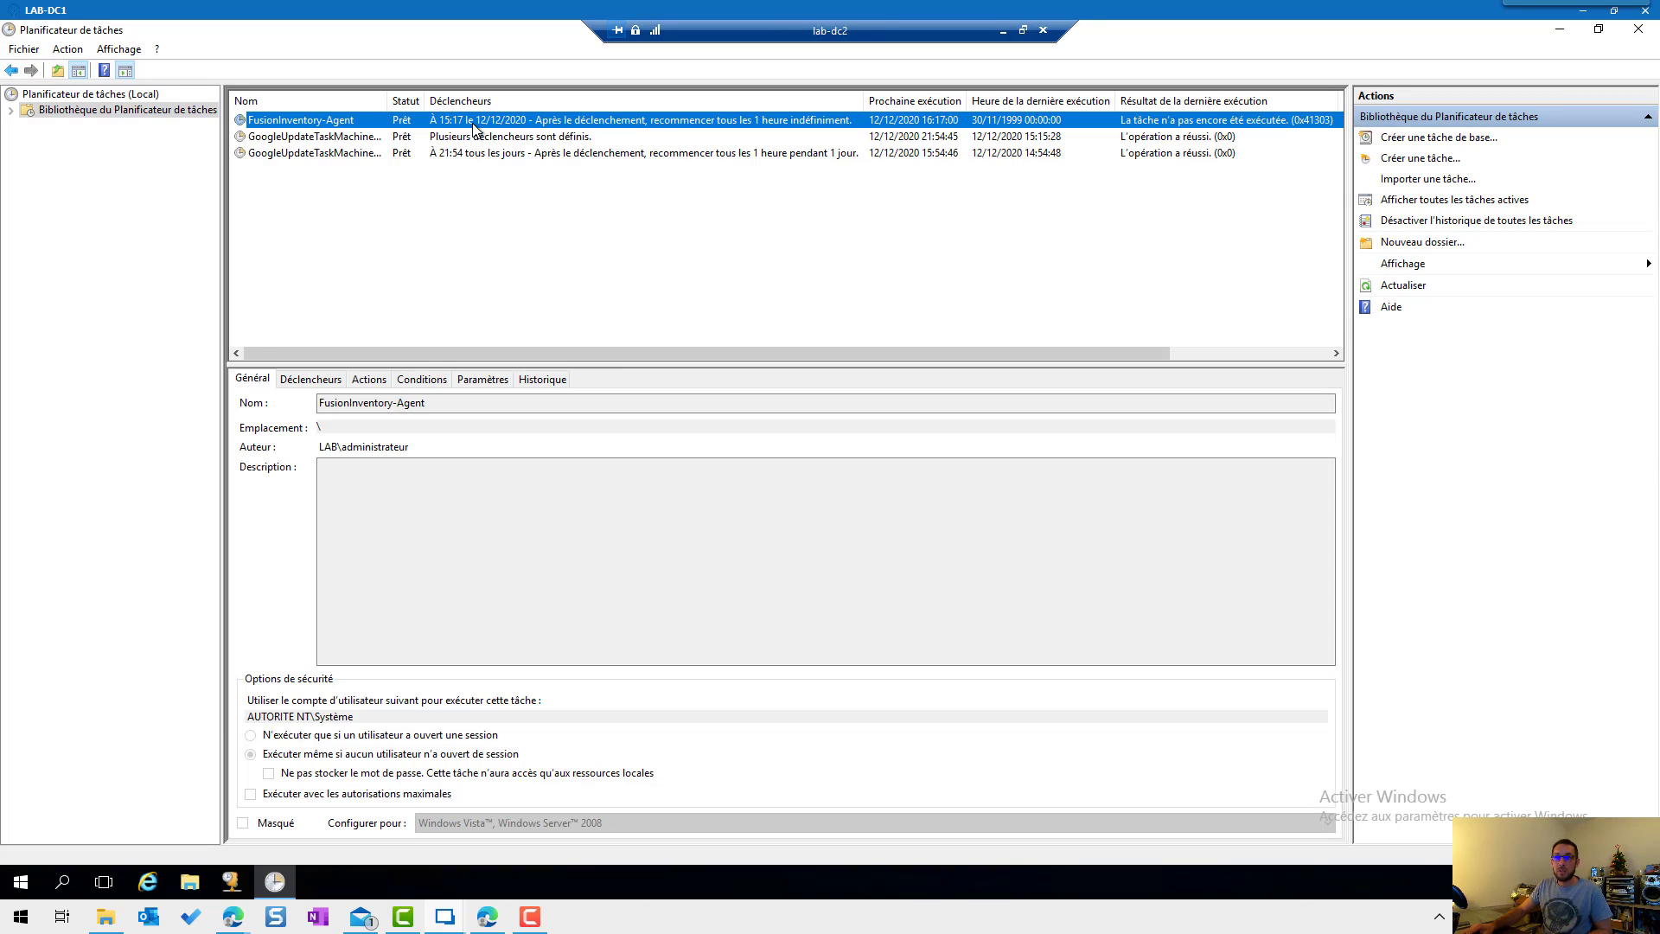
pyautogui.rightClick(474, 128)
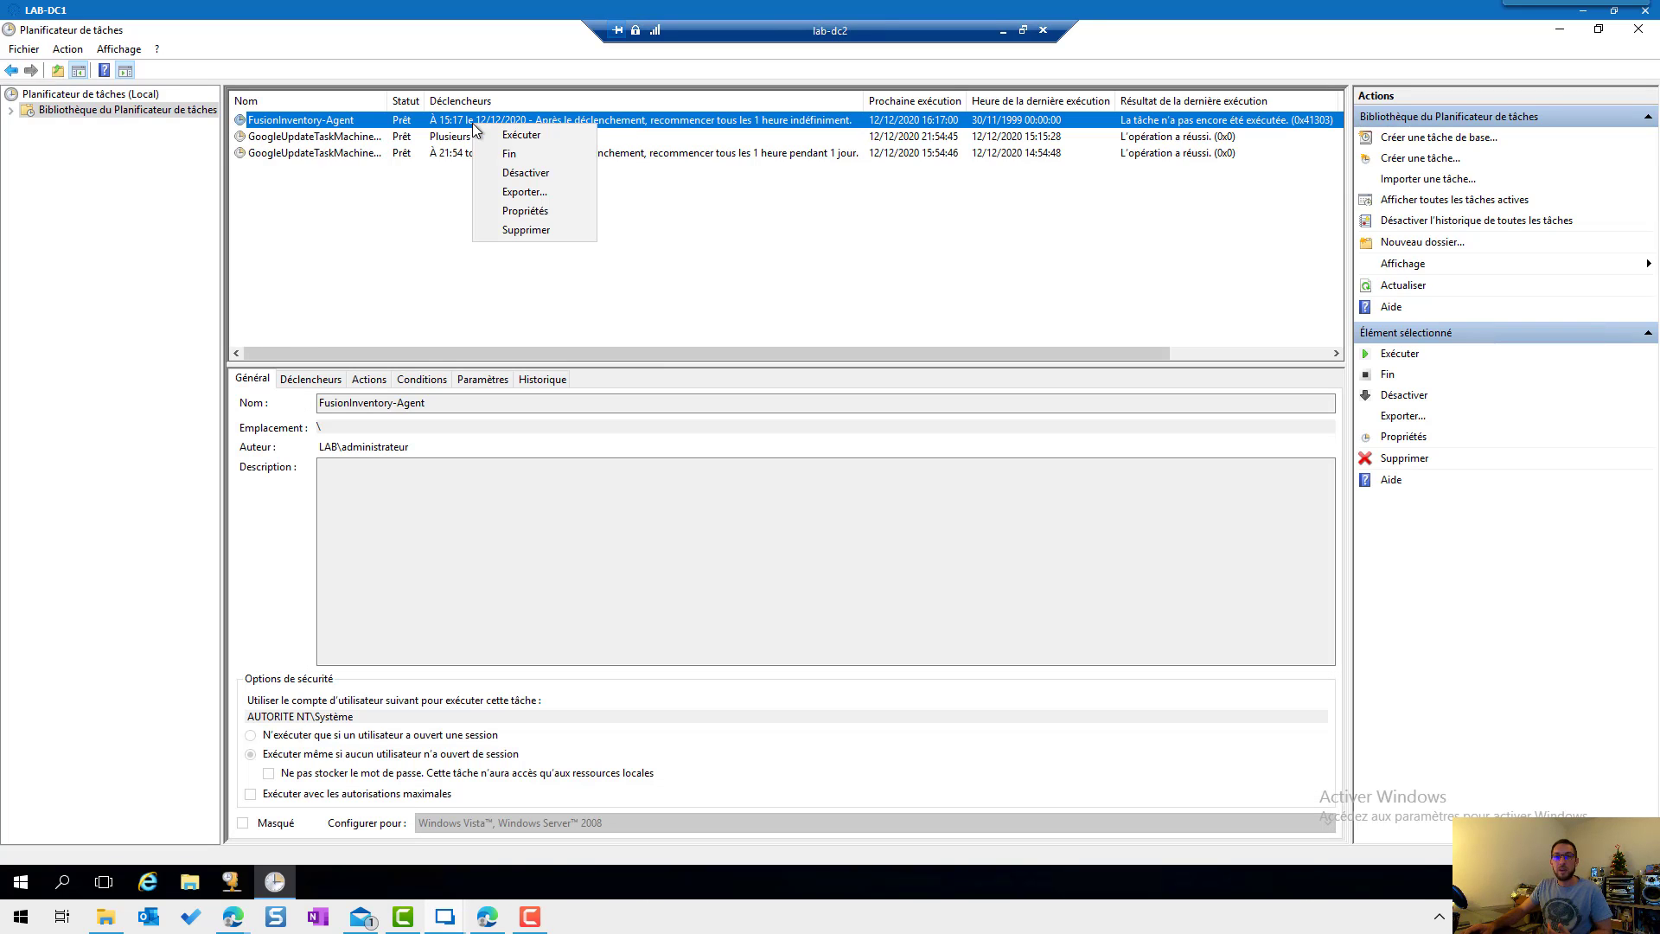
pyautogui.click(522, 137)
pyautogui.moveTo(424, 101); pyautogui.dragTo(504, 102)
# Step: Refresh GLPI's FusionInventory page, which now counts 2 FusionInventory computers
pyautogui.click(450, 283)
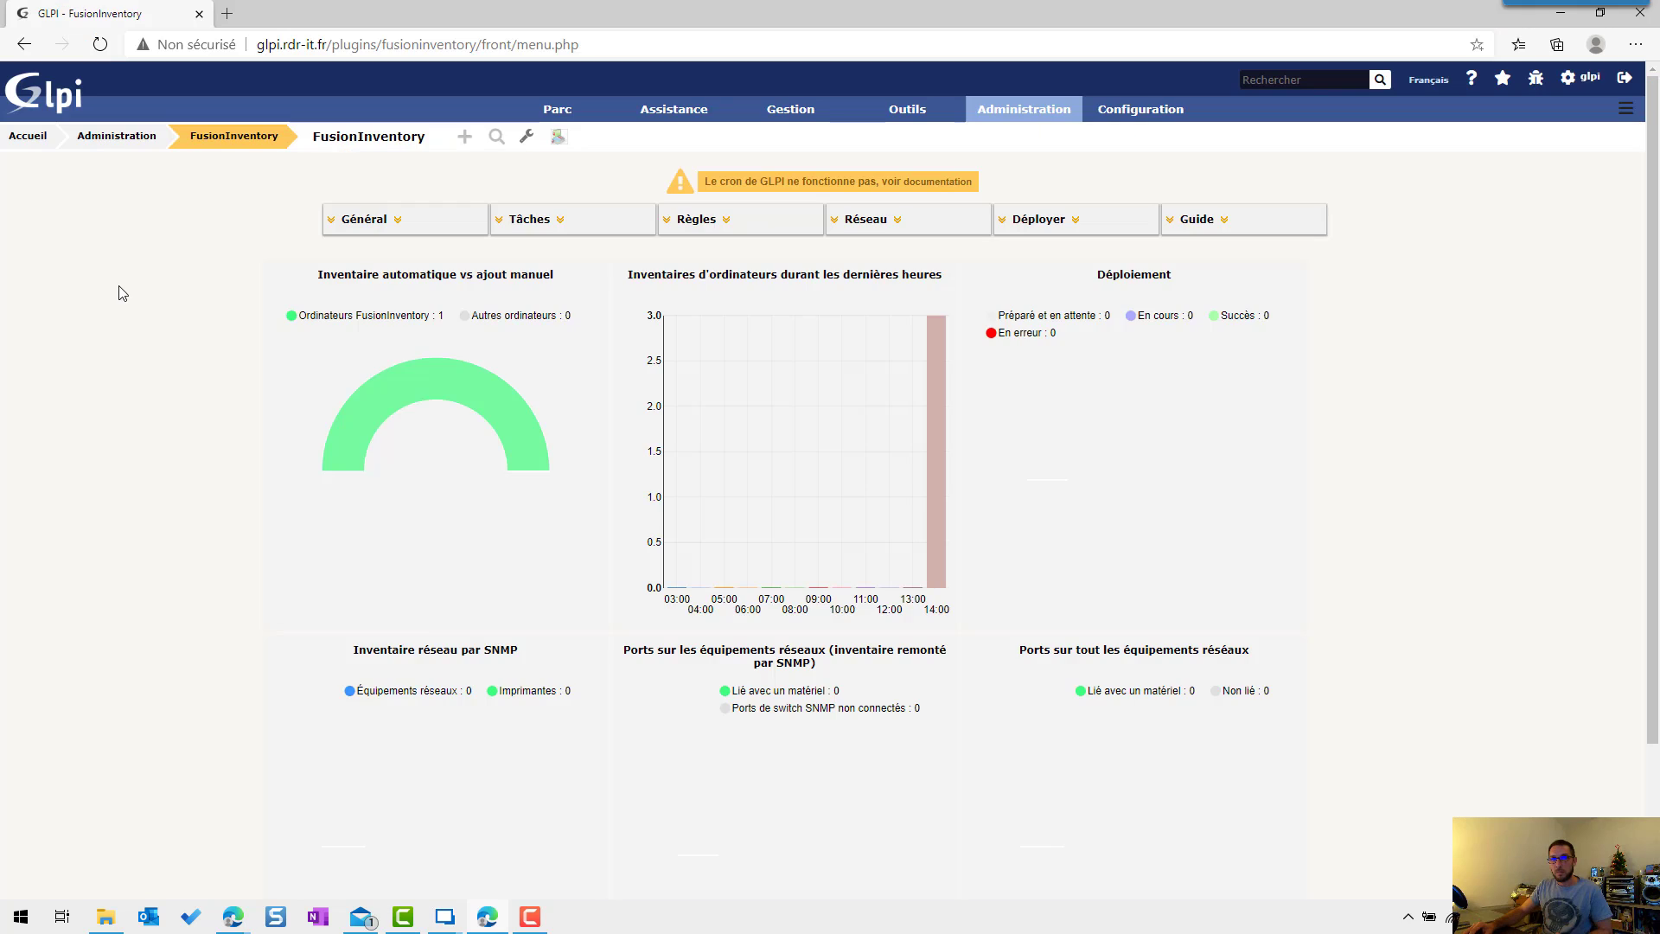
pyautogui.rightClick(134, 292)
pyautogui.click(165, 362)
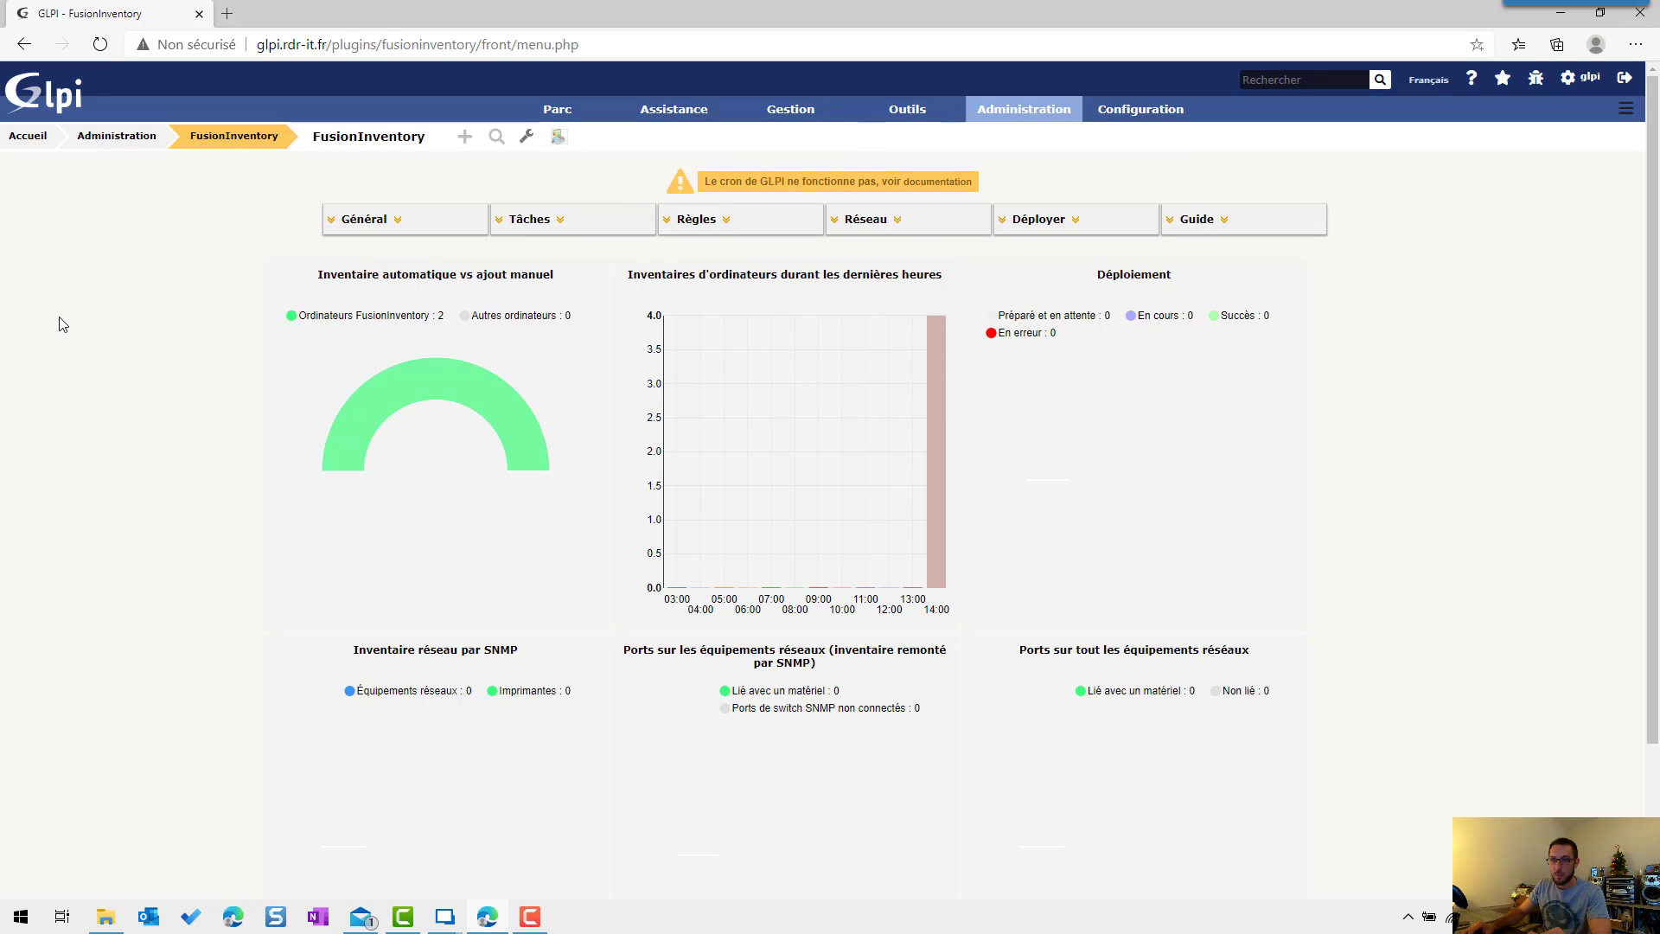
# Step: View the agent list with LAB-DC1 and LAB-DC2 at 2.6, then the computer list with both servers
pyautogui.moveTo(357, 215)
pyautogui.click(364, 259)
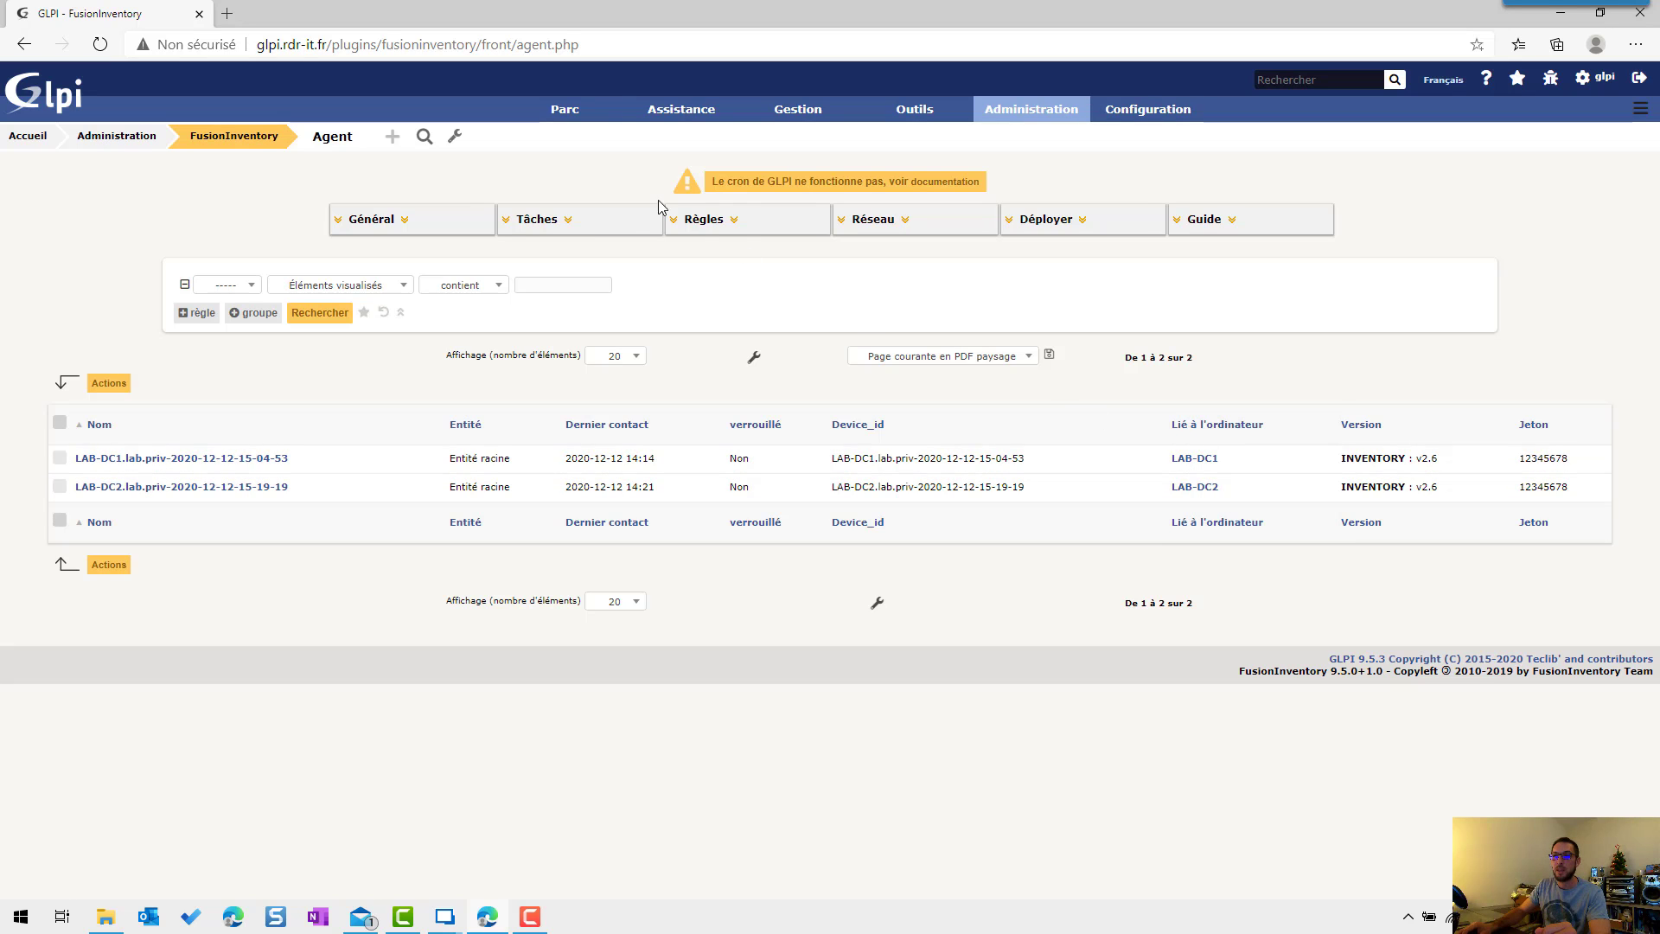
pyautogui.click(560, 135)
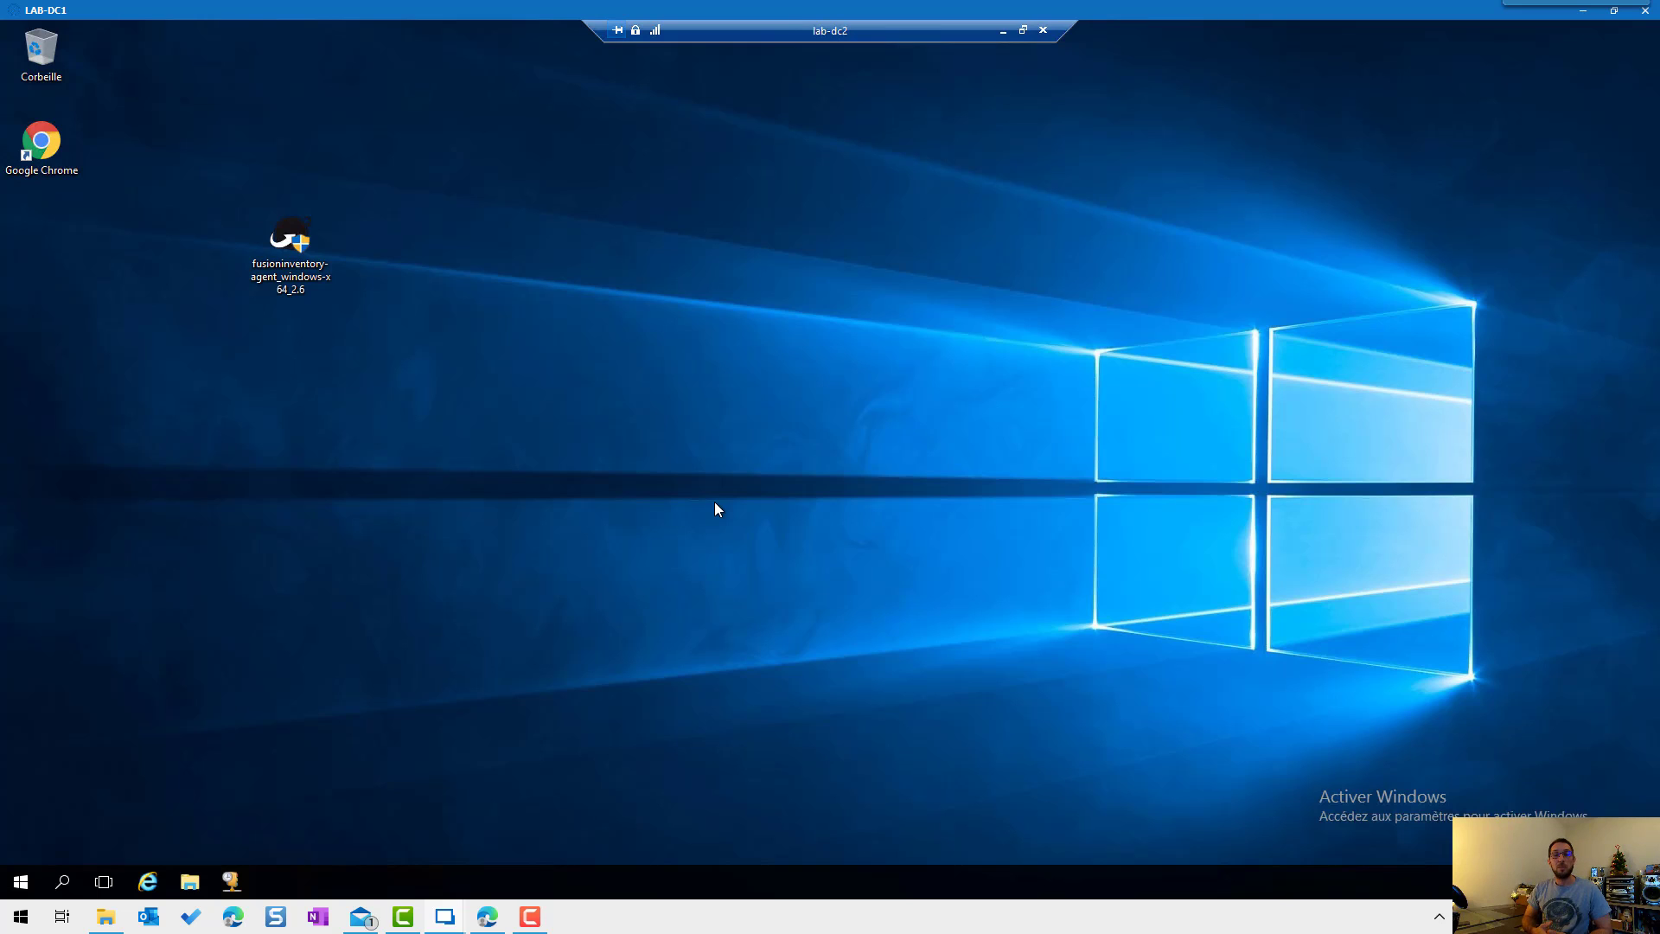
# Step: Run regedit and inspect the FusionInventory-Agent key's server value pointing to the GLPI plugin URL
pyautogui.rightClick(21, 881)
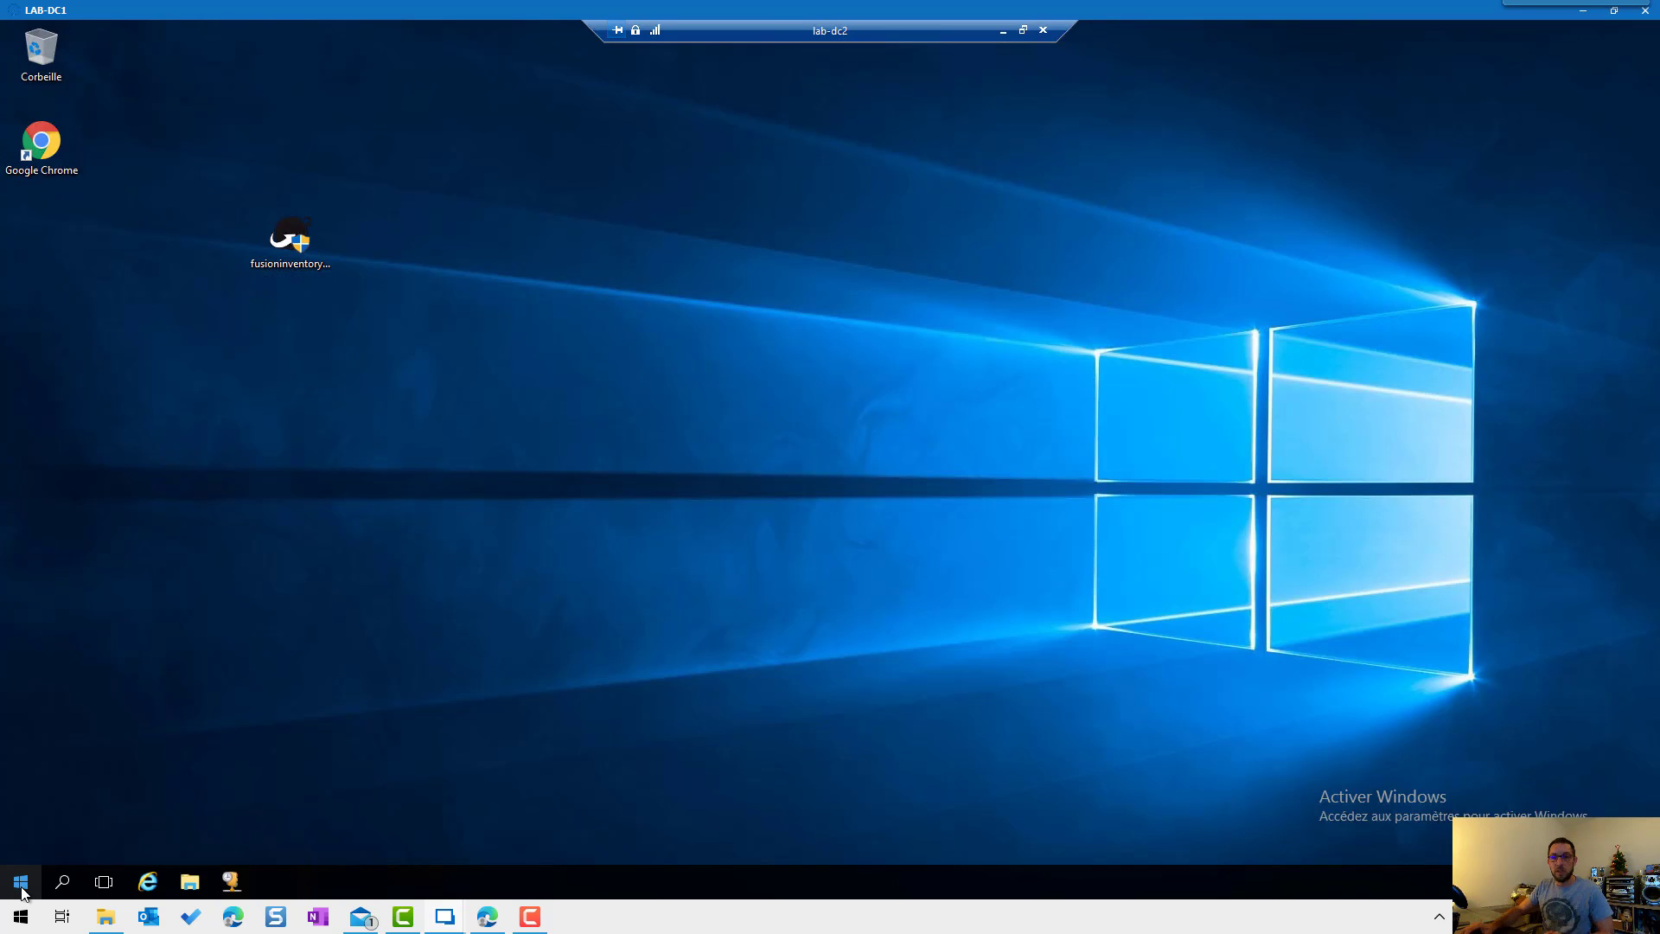
pyautogui.click(71, 801)
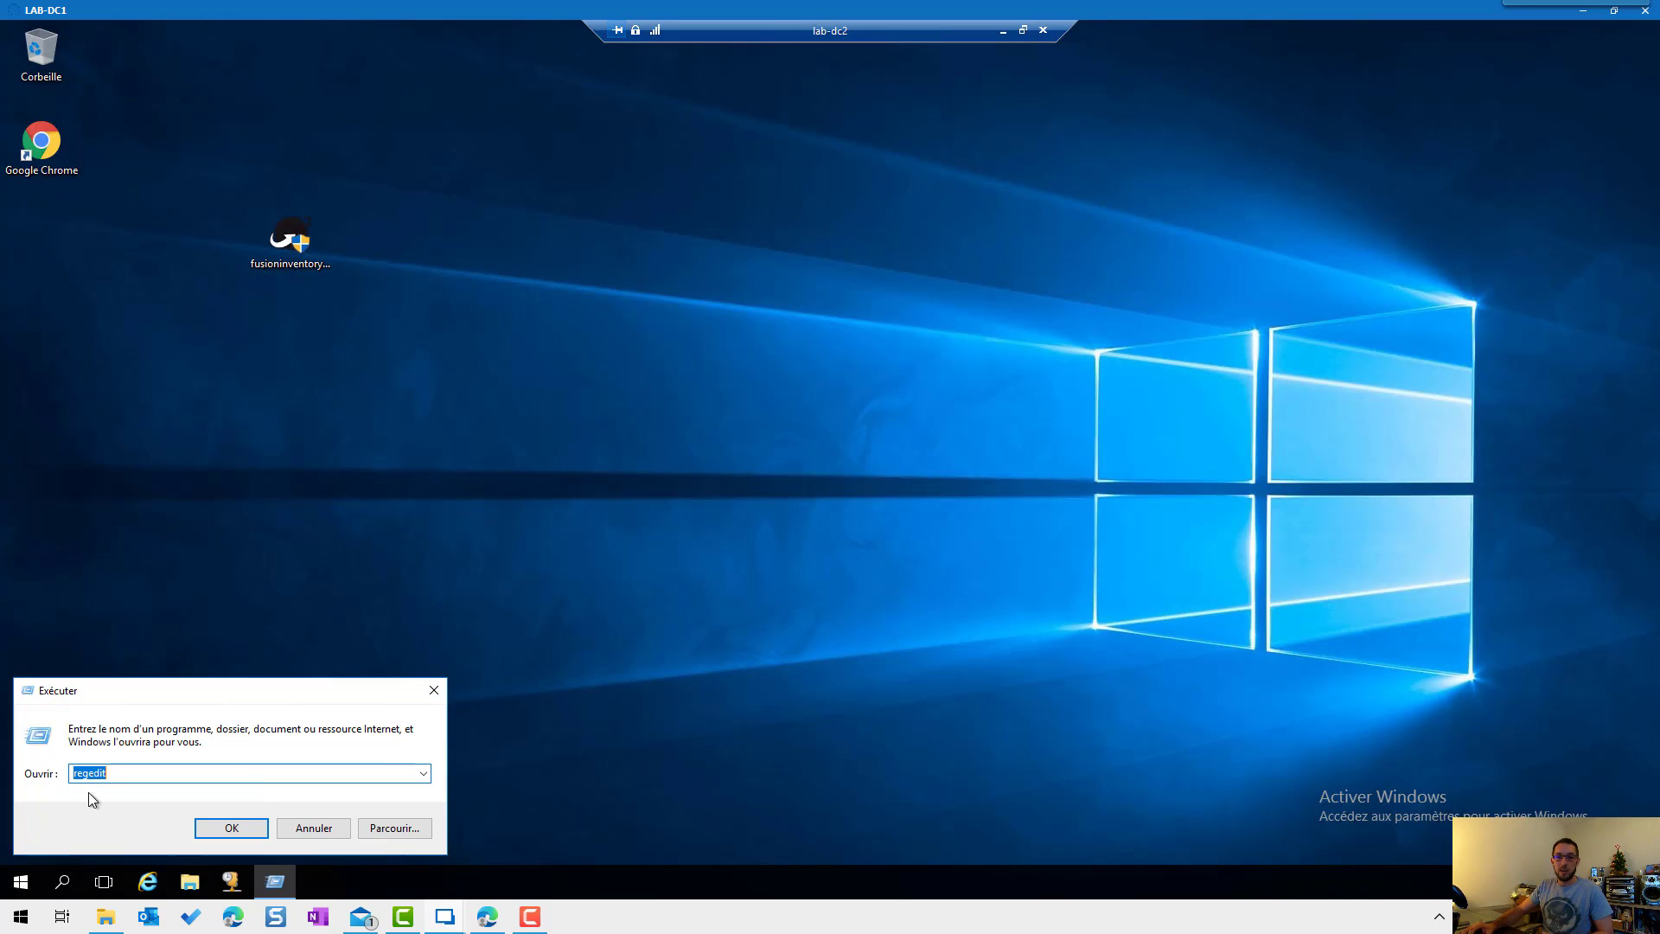
pyautogui.click(208, 830)
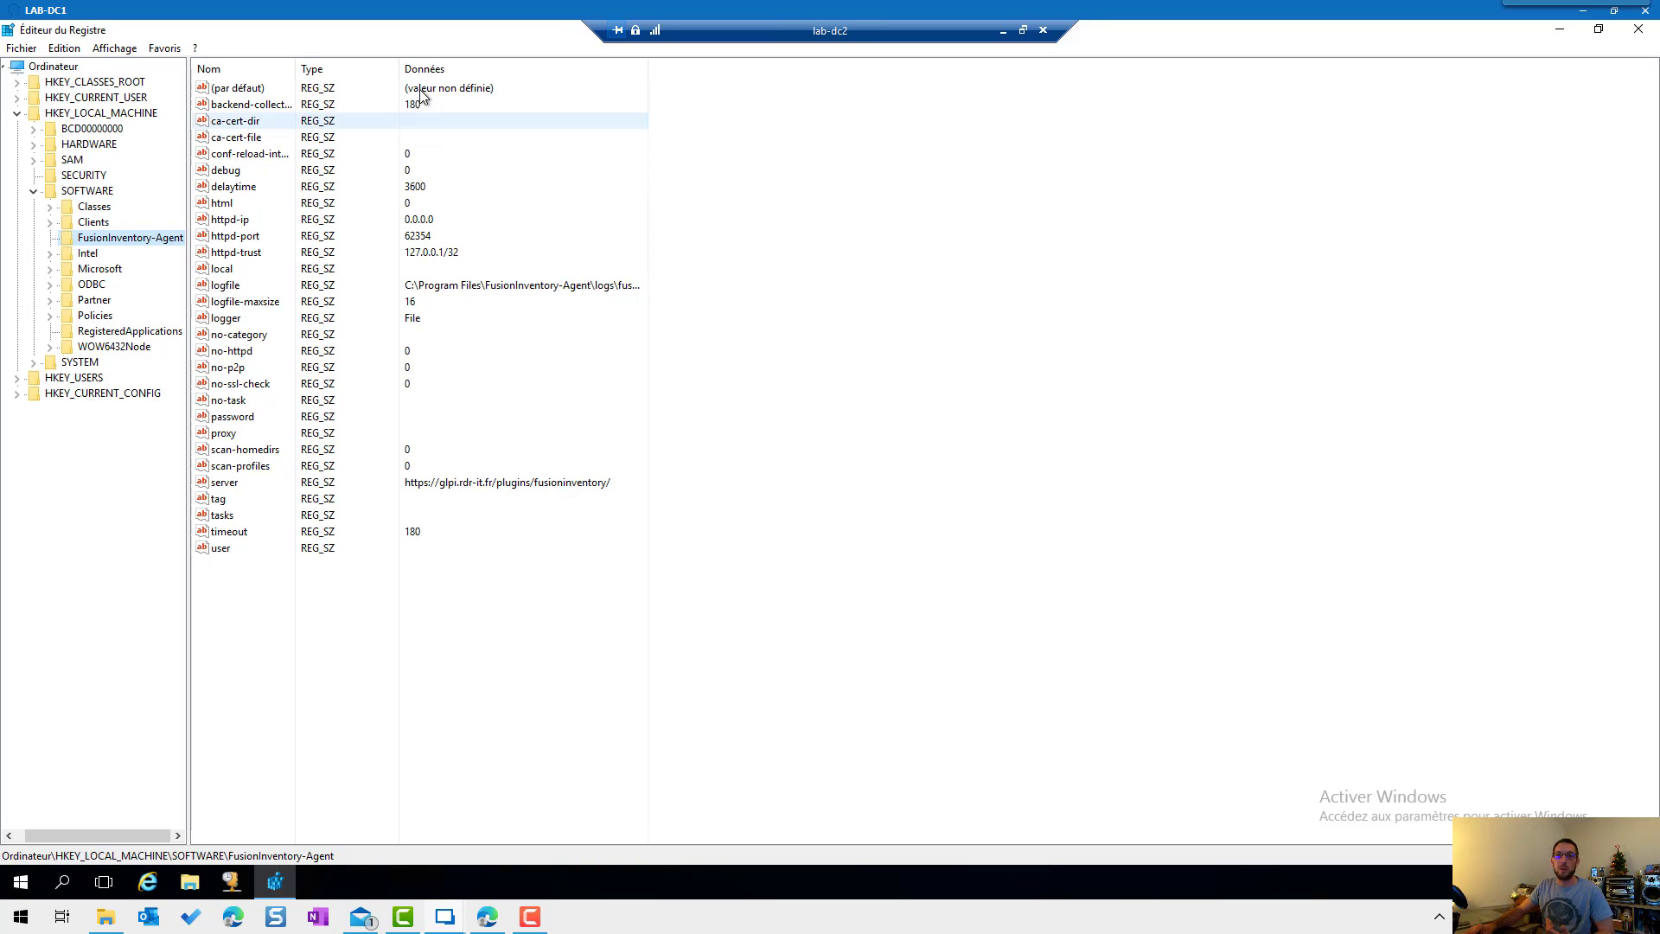
pyautogui.click(278, 486)
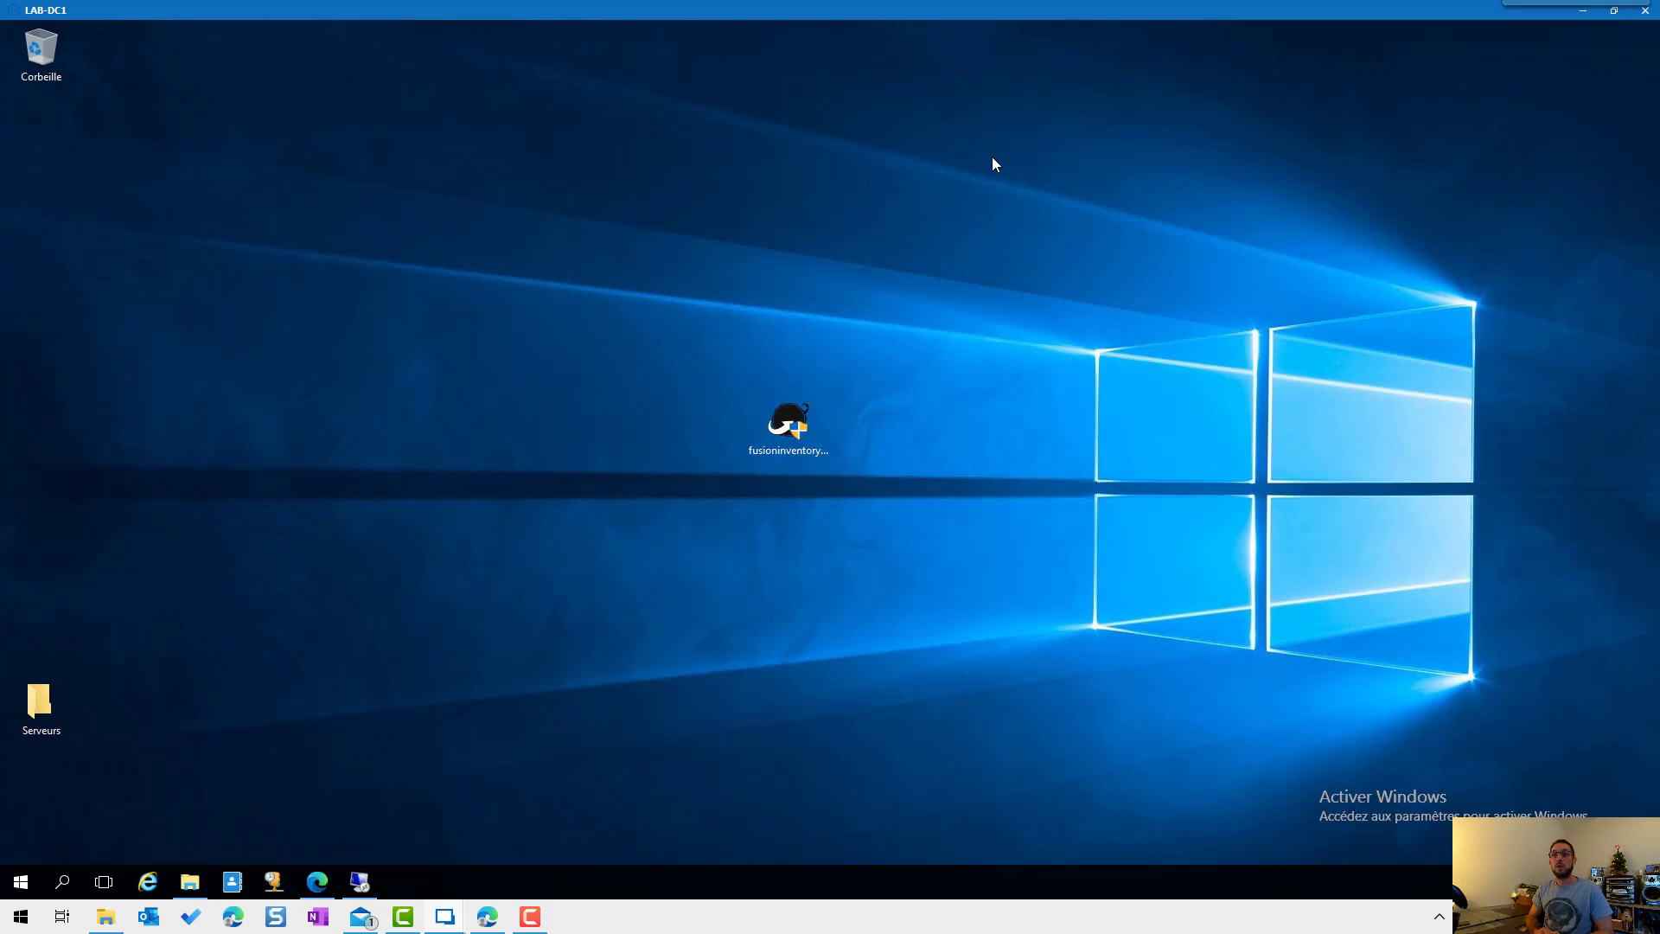
# Step: Browse to C:\Programmes\FusionInventory-Agent\logs and open fusioninventory-agent.log (214 Ko) in Notepad
pyautogui.click(192, 882)
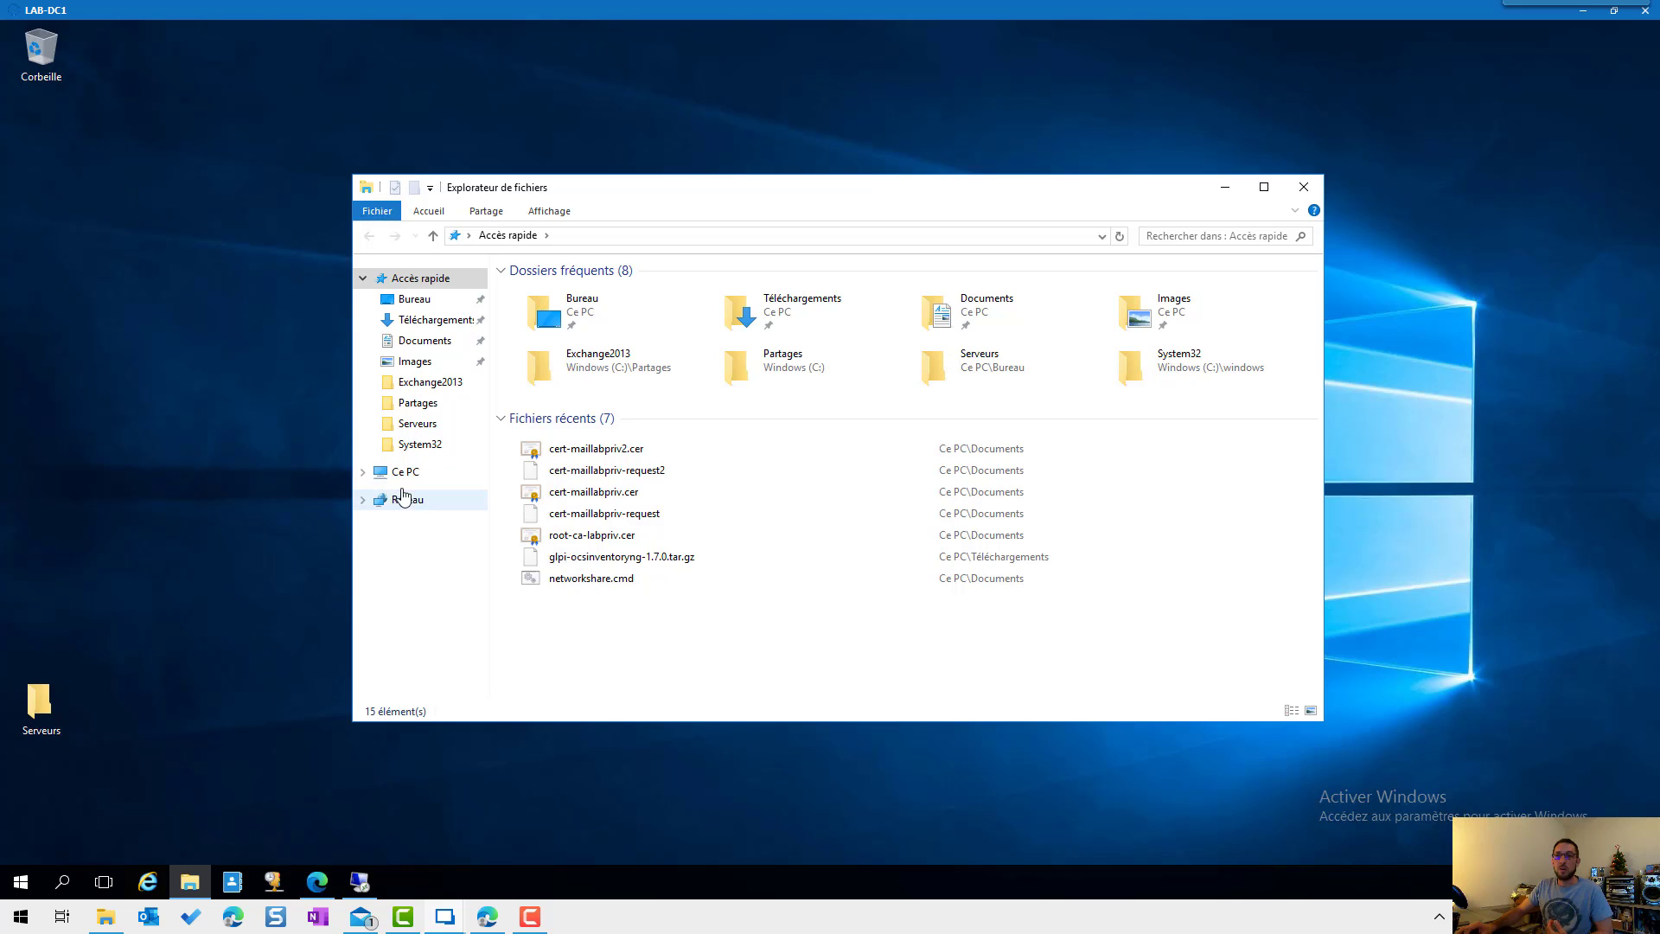
pyautogui.click(402, 484)
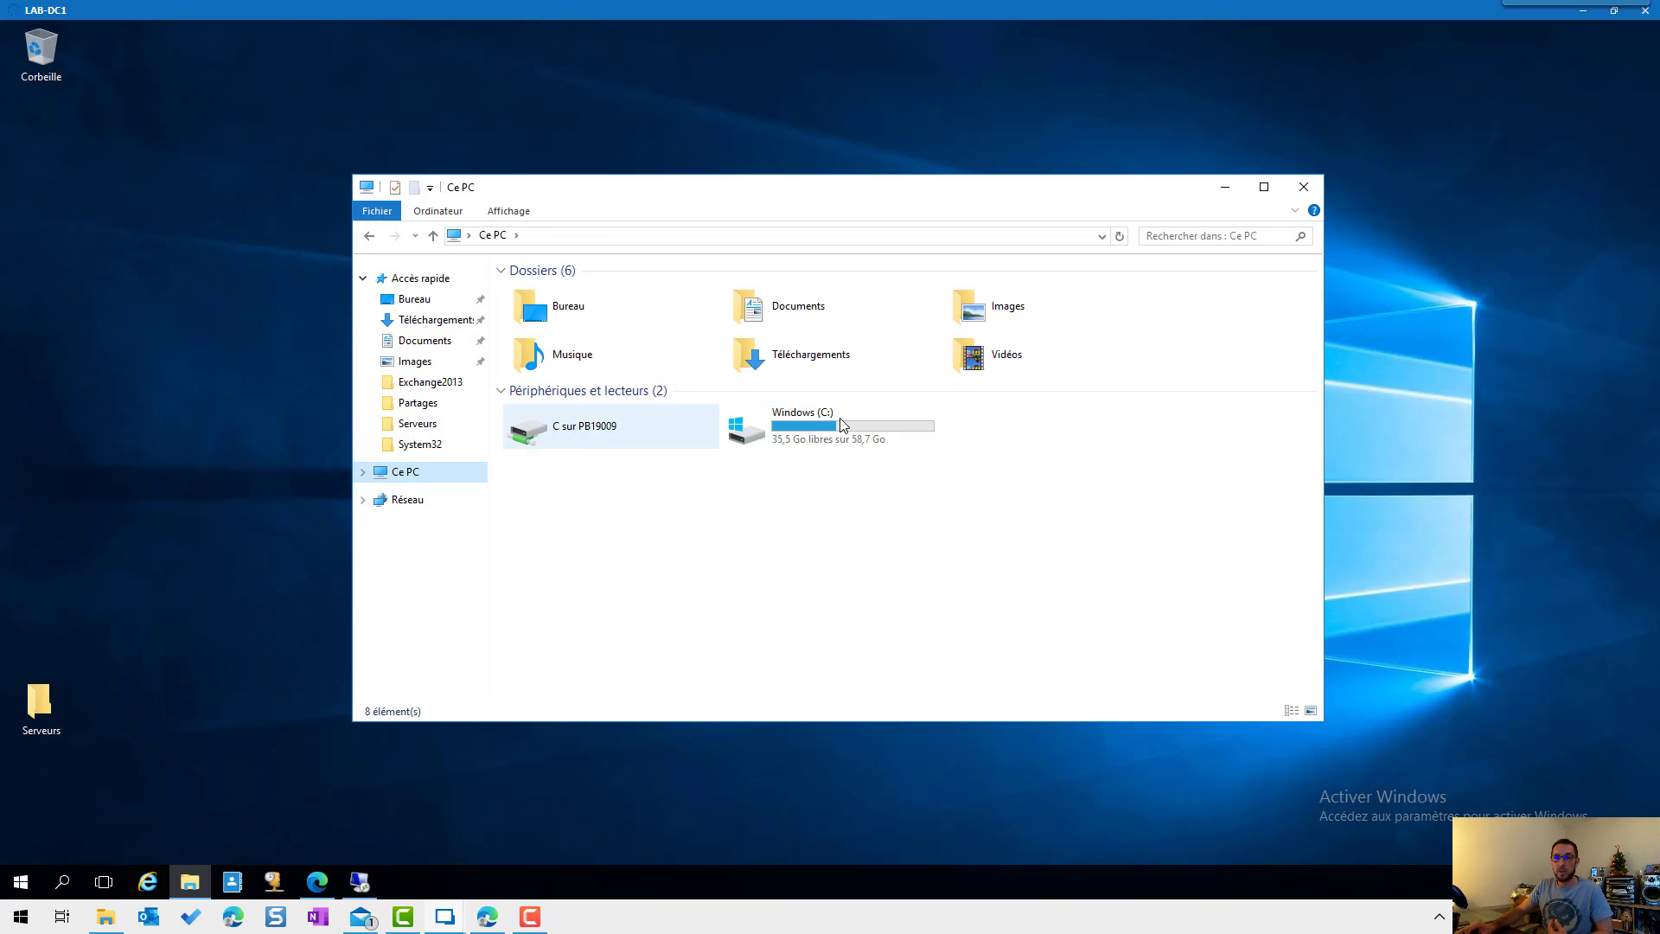
pyautogui.doubleClick(843, 419)
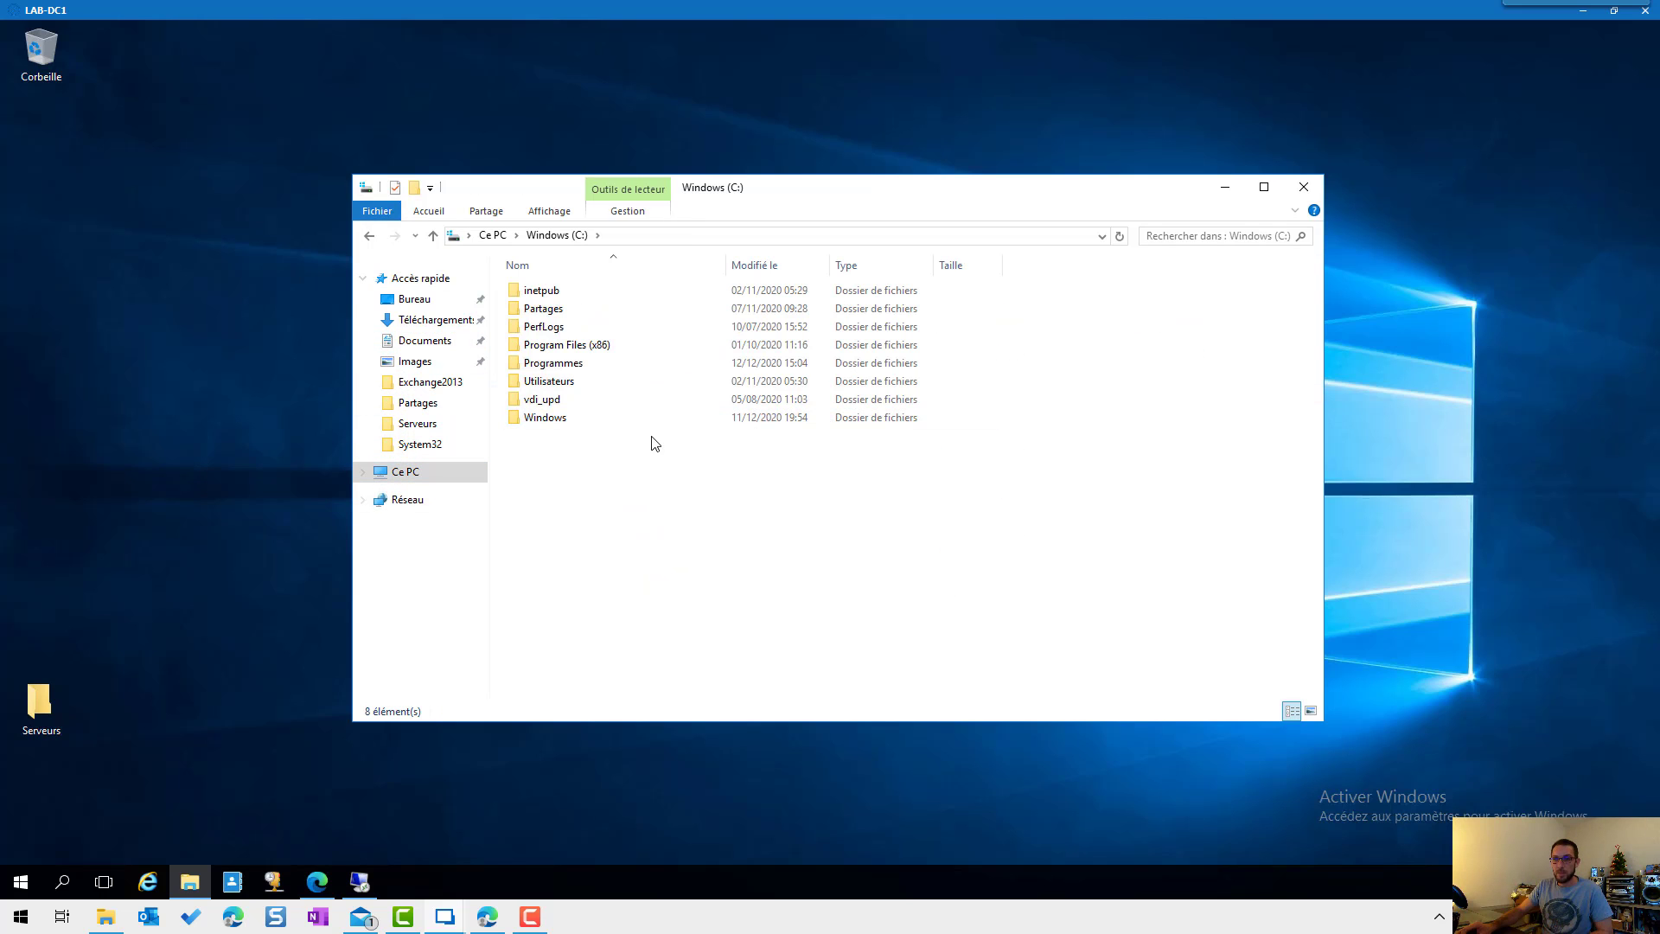
pyautogui.click(583, 371)
pyautogui.doubleClick(583, 371)
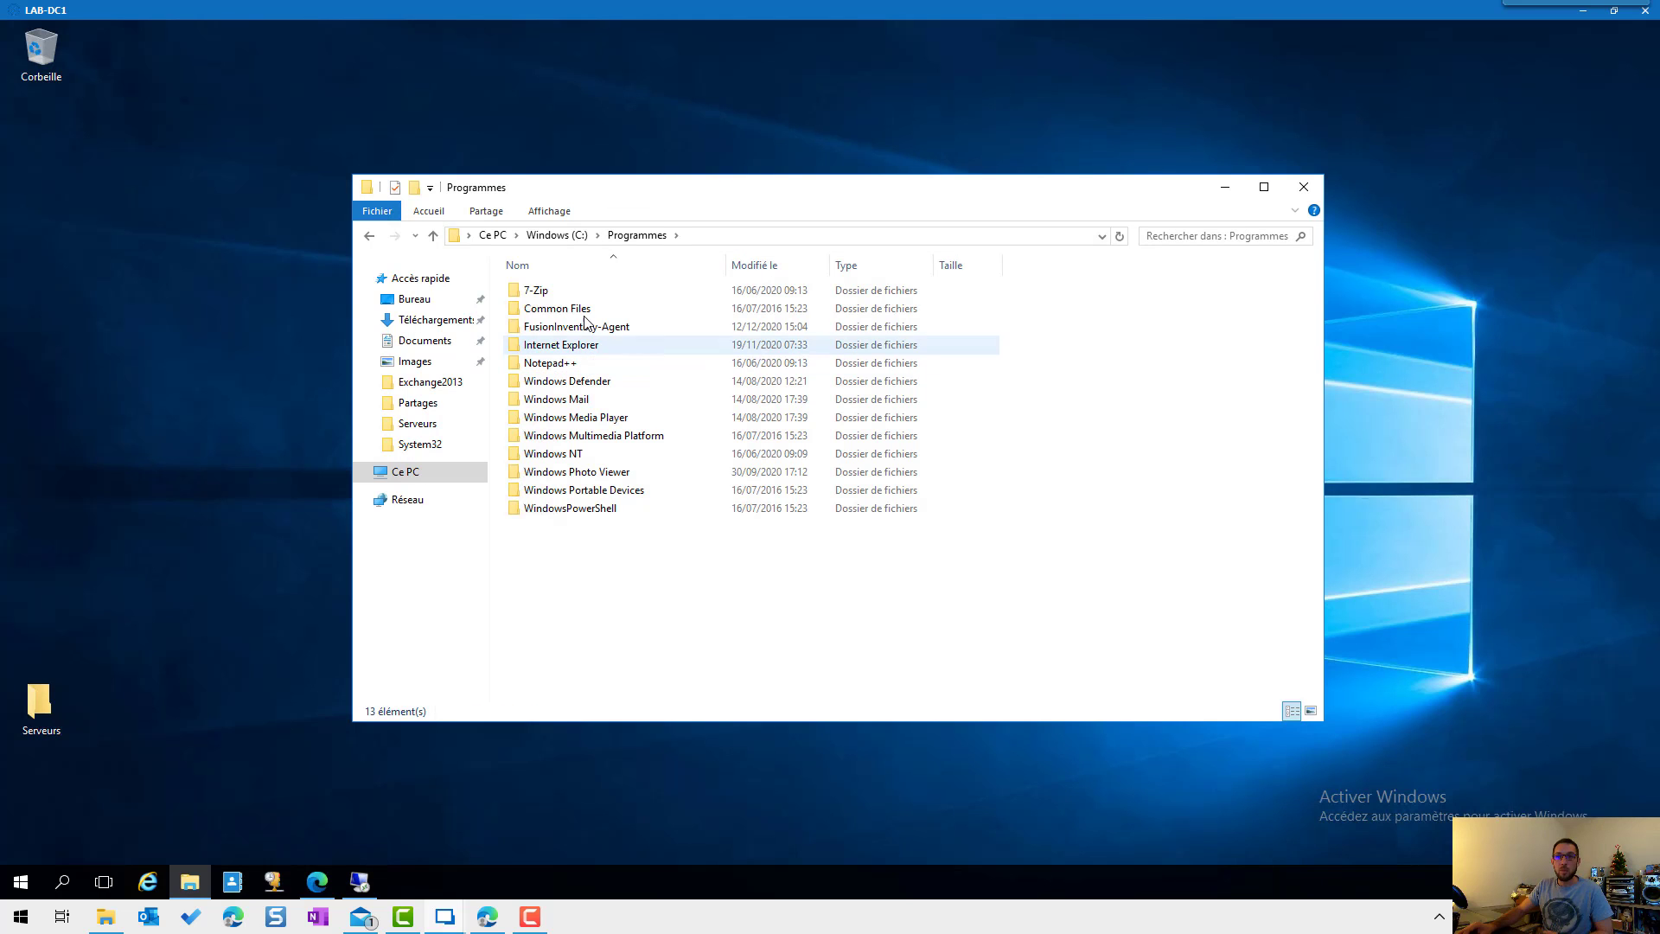
pyautogui.doubleClick(581, 330)
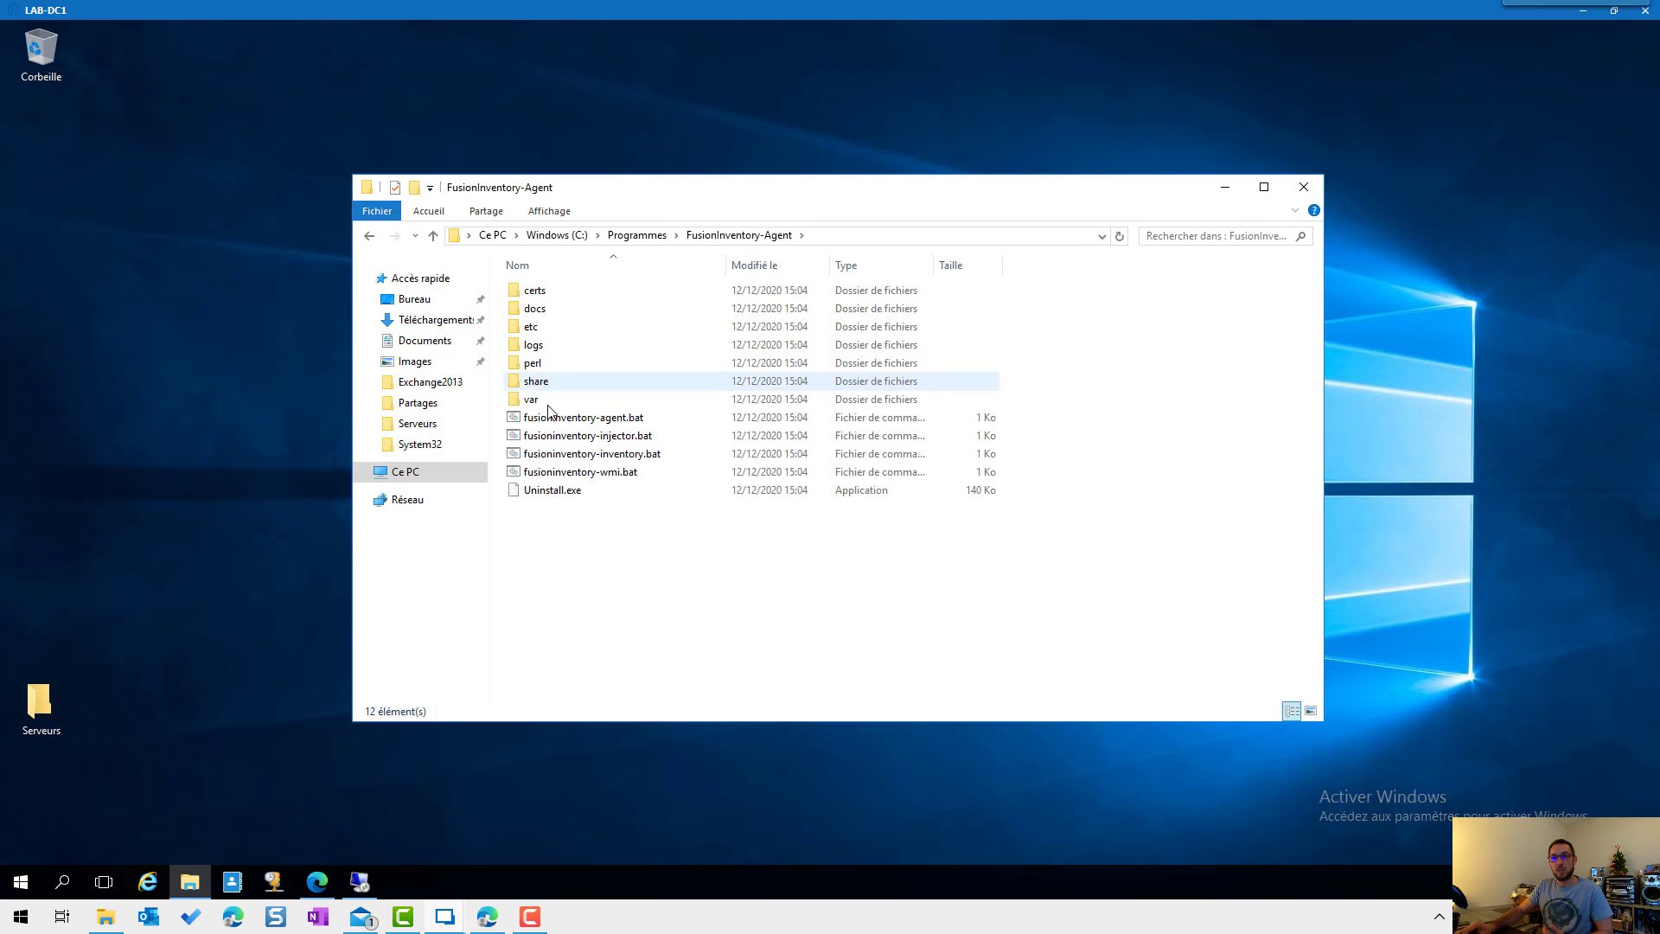
pyautogui.doubleClick(535, 345)
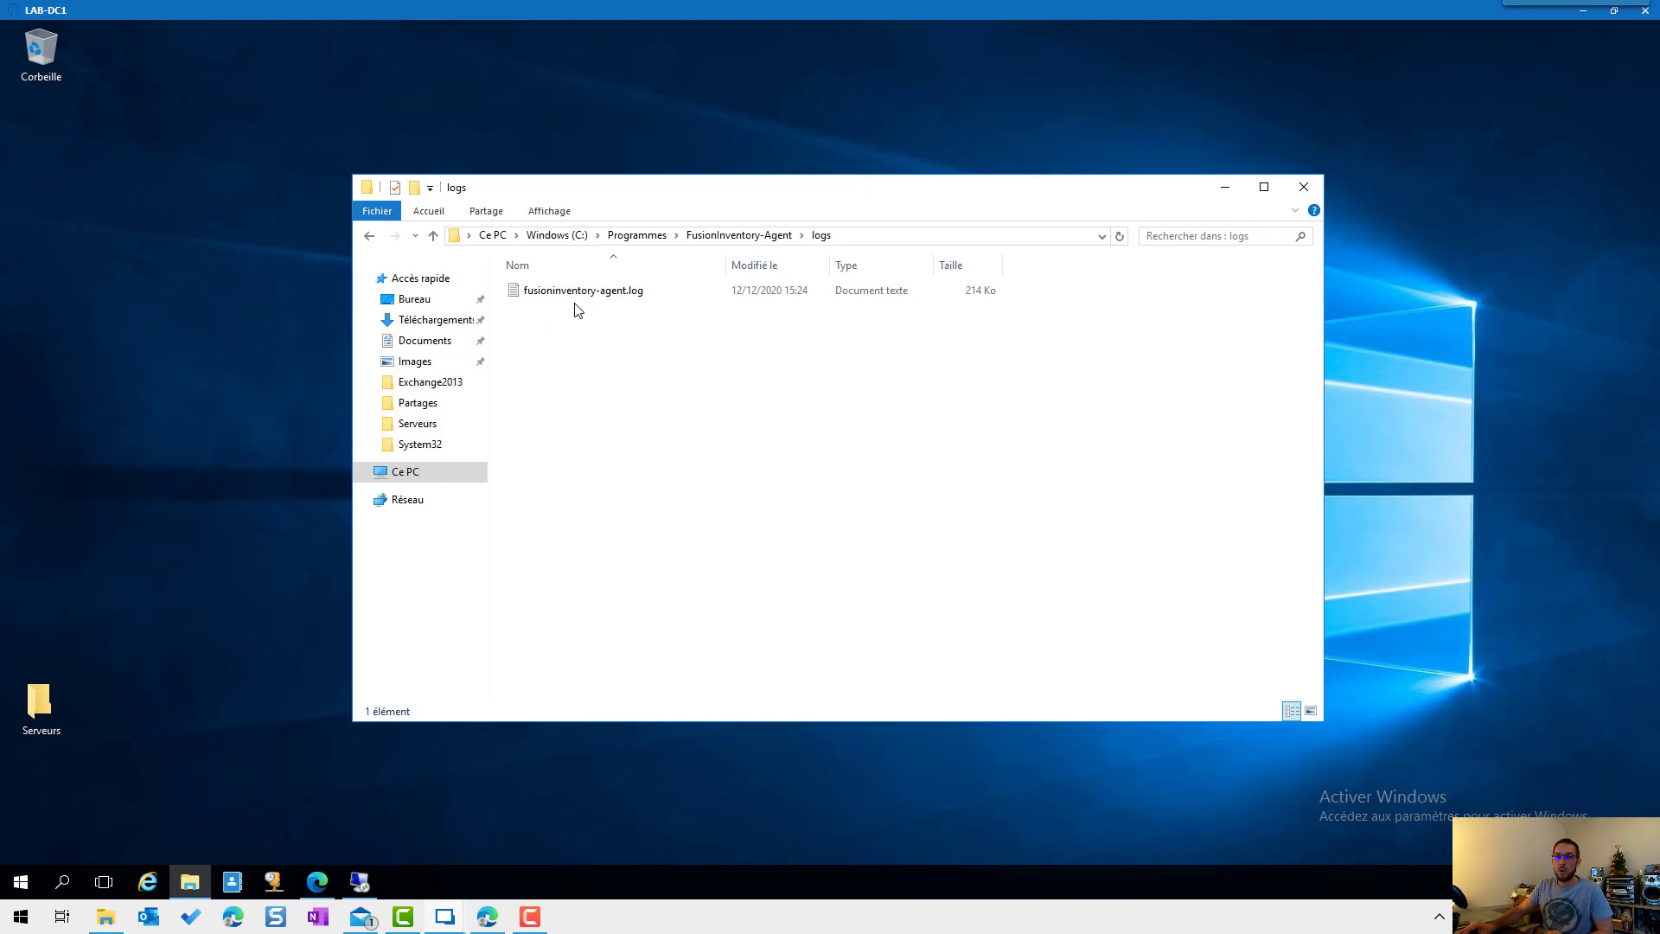
pyautogui.doubleClick(595, 297)
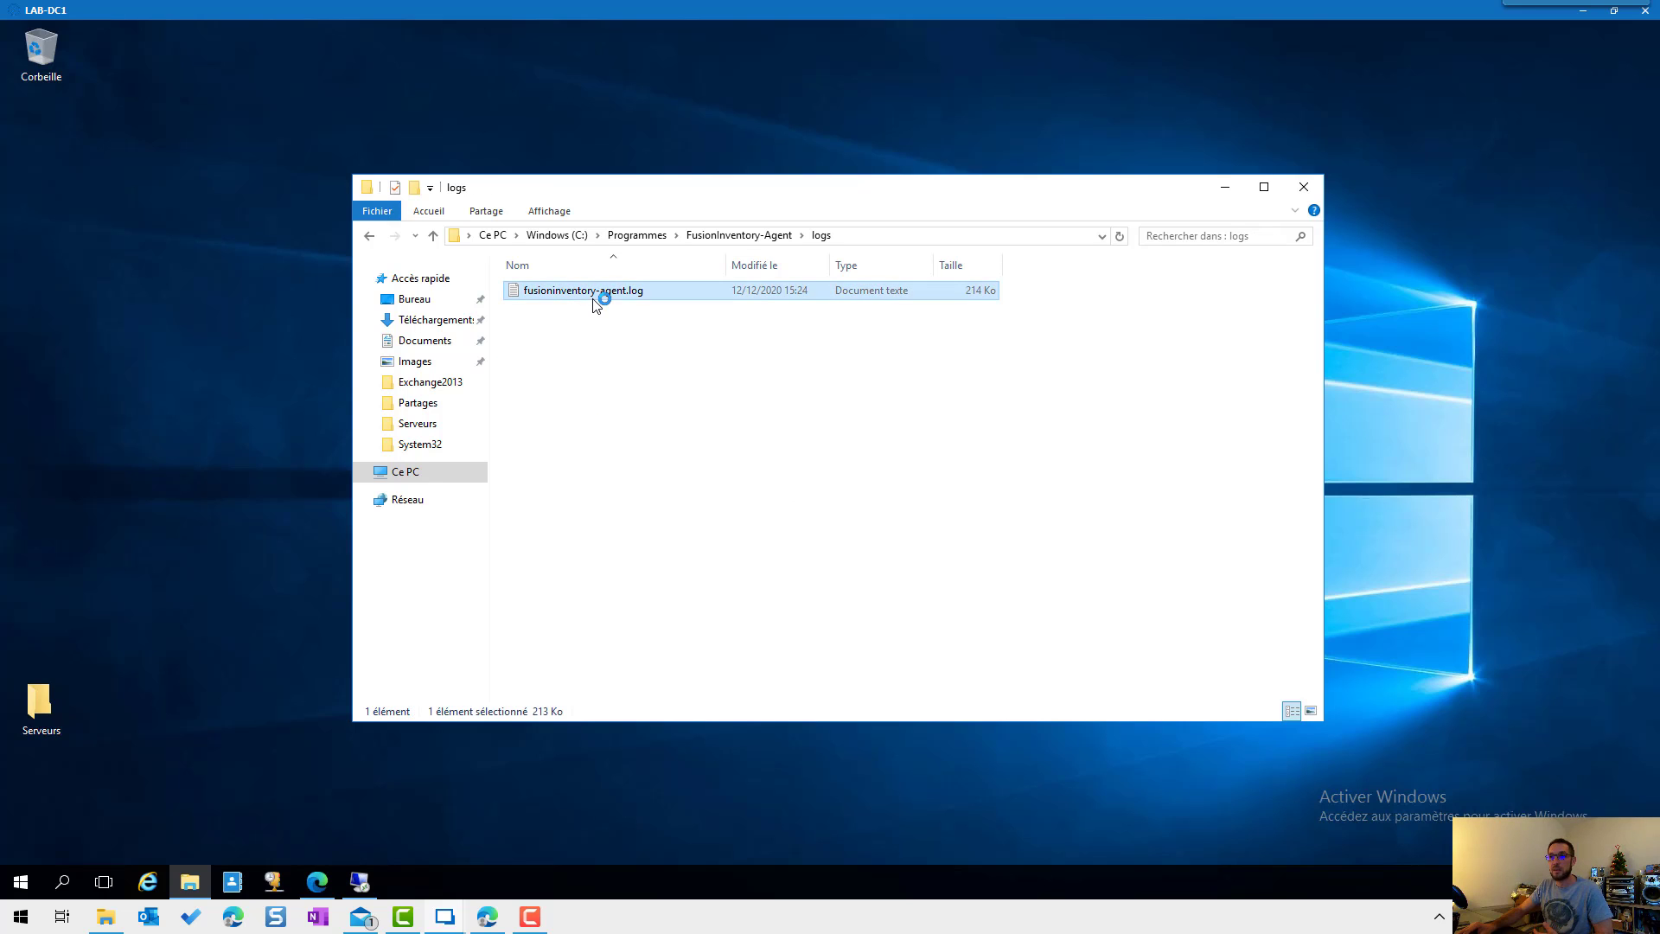
# Step: Maximize Notepad to read the agent 2.6 startup debug entries in fusioninventory-agent.log
pyautogui.click(1268, 123)
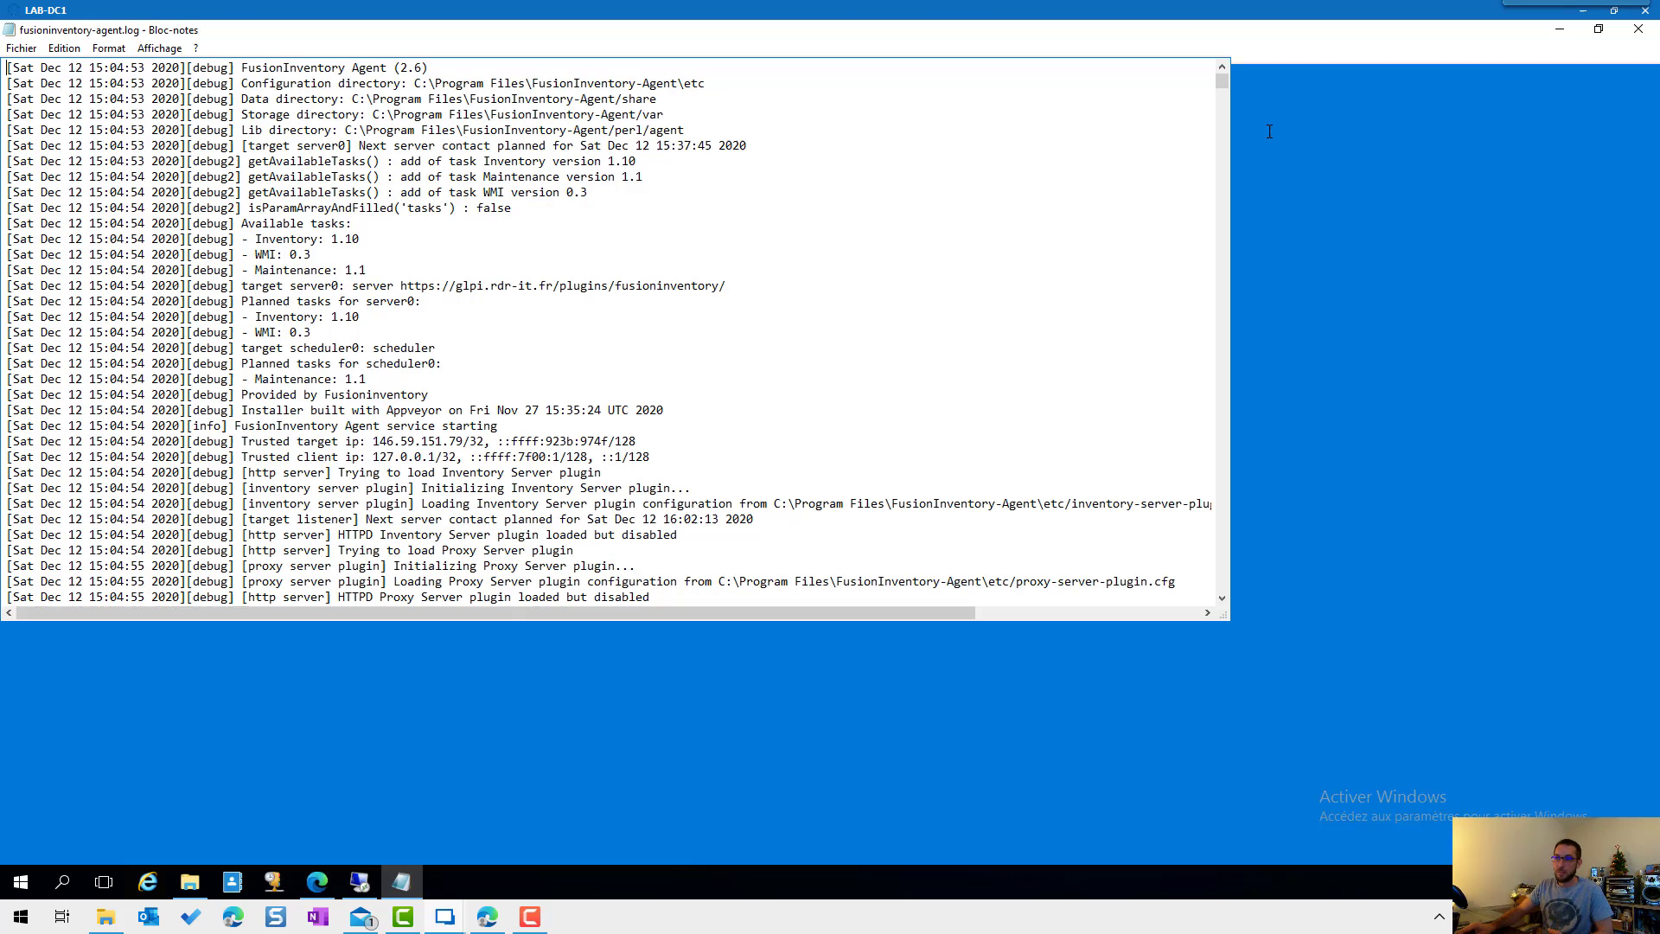